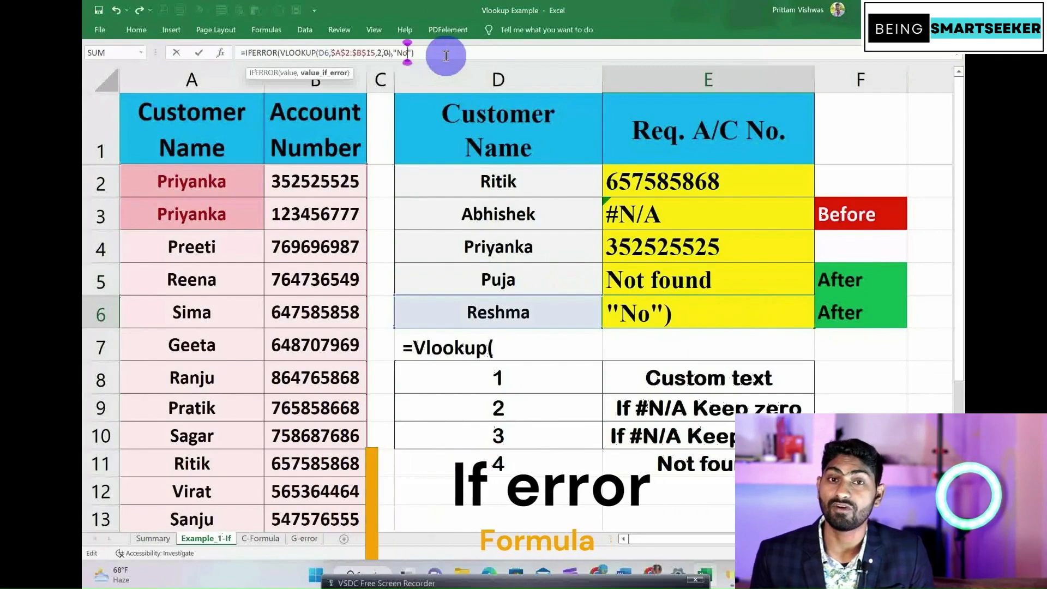
Enter =IFERROR(VLOOKUP(D6,$A$2:$B$15,2,0),"0") in cell E6 of the Example_1-If sheet
{"action": "key", "text": "ctrl+Return"}
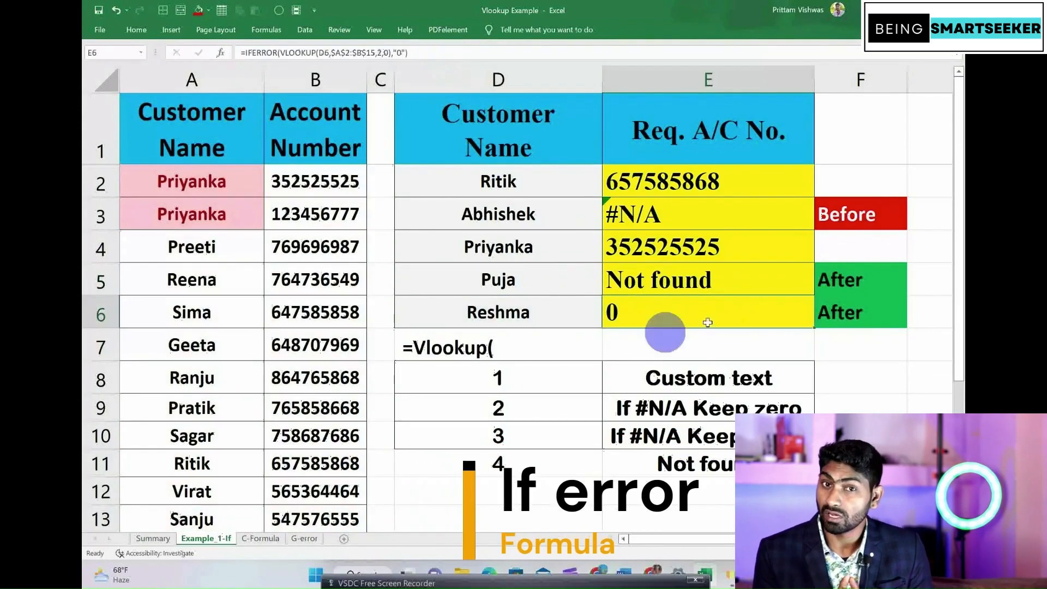
On the C-Formula sheet, paste the copied lookup formula into I2 and fill it across to the Nominee name column through M5
{"action": "left_click", "coordinate": [260, 538]}
{"action": "left_click", "coordinate": [712, 168]}
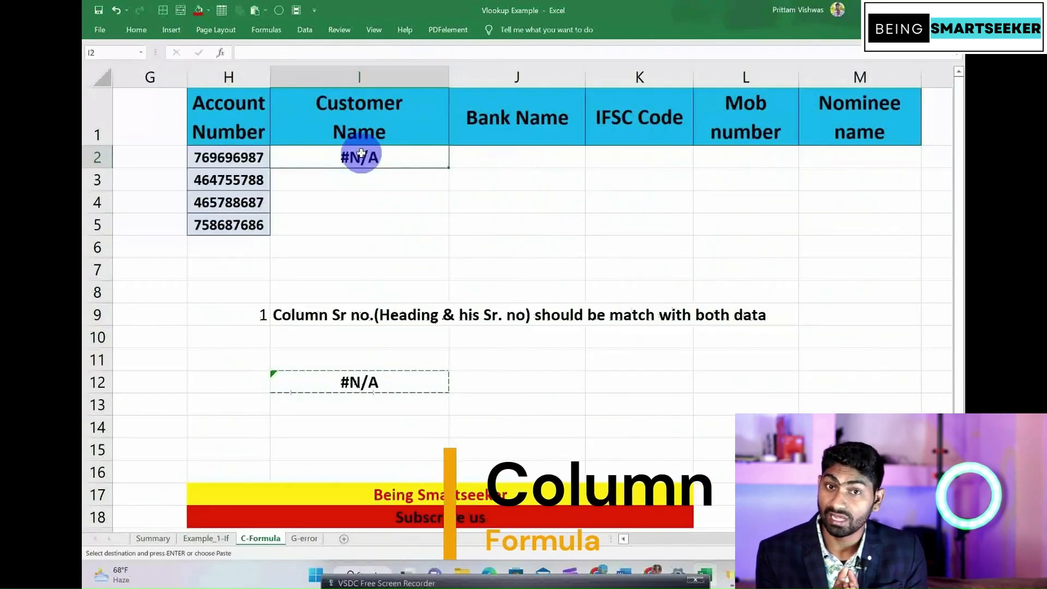
{"action": "key", "text": "ctrl+v"}
{"action": "left_click_drag", "start_coordinate": [449, 170], "coordinate": [895, 163]}
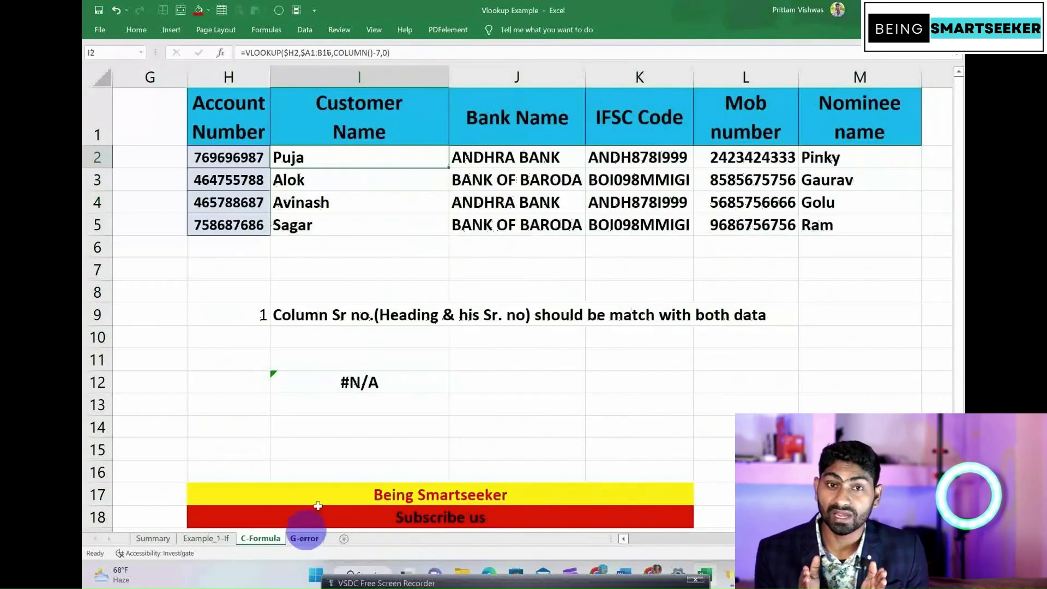
On the G-error sheet, convert the text-stored account numbers in A2:A15 to numbers
{"action": "left_click", "coordinate": [304, 537]}
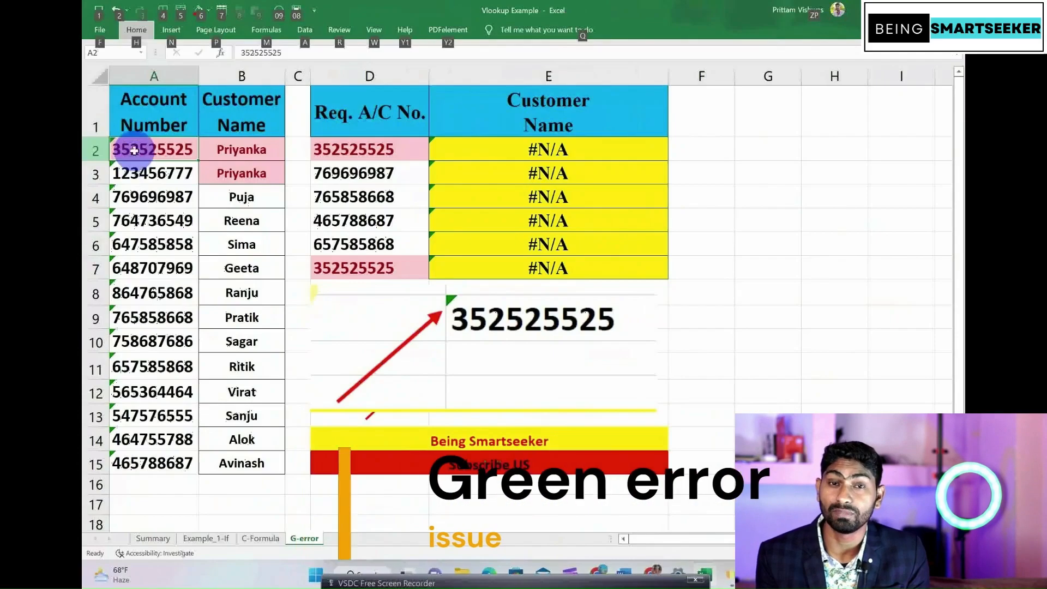
{"action": "left_click_drag", "start_coordinate": [136, 150], "coordinate": [169, 456]}
{"action": "left_click", "coordinate": [213, 149]}
{"action": "left_click", "coordinate": [240, 179]}
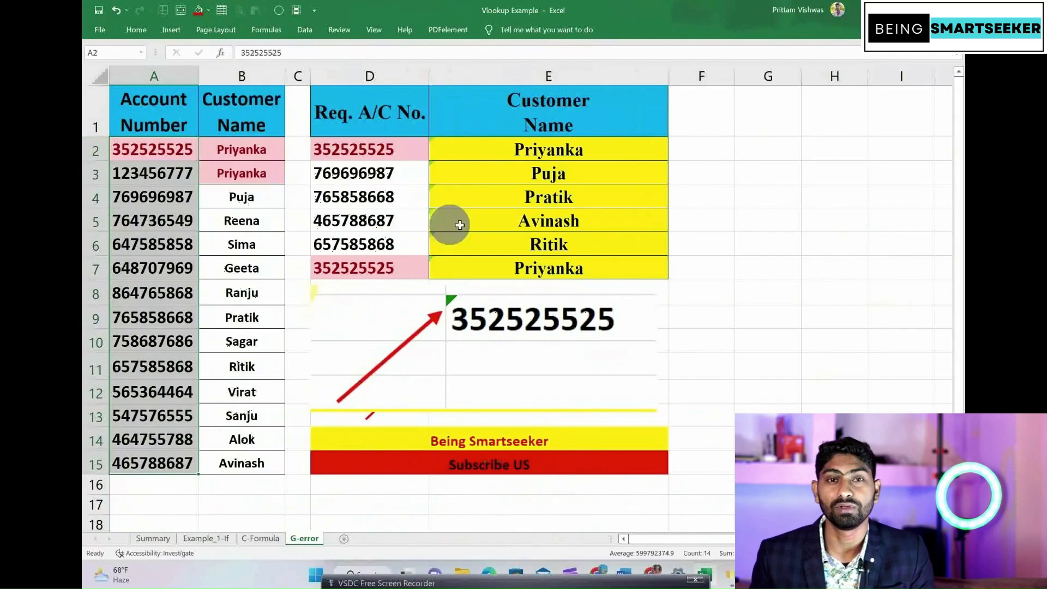
{"action": "left_click", "coordinate": [495, 313]}
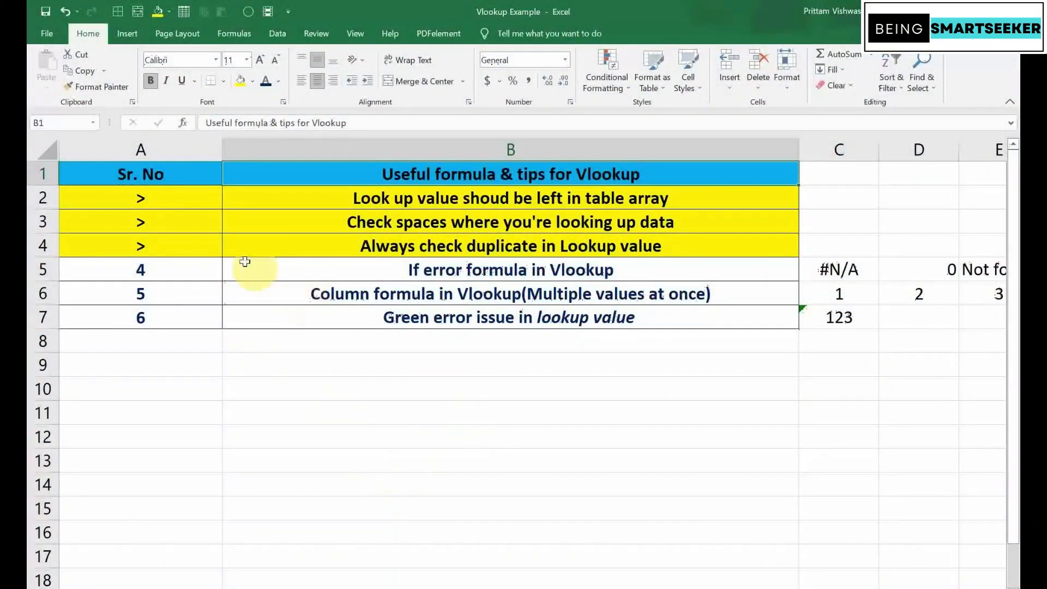
Review the highlighted VLOOKUP tips in A2:B4, and compare the Customer Name columns A and E on the example sheet
{"action": "left_click_drag", "start_coordinate": [145, 194], "coordinate": [495, 229]}
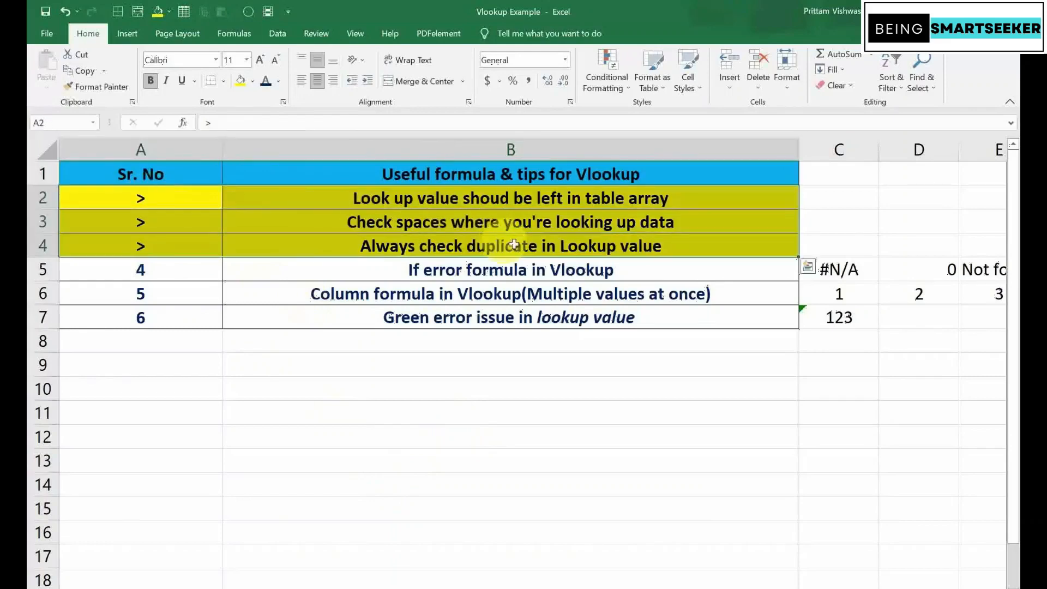
{"action": "left_click", "coordinate": [396, 190]}
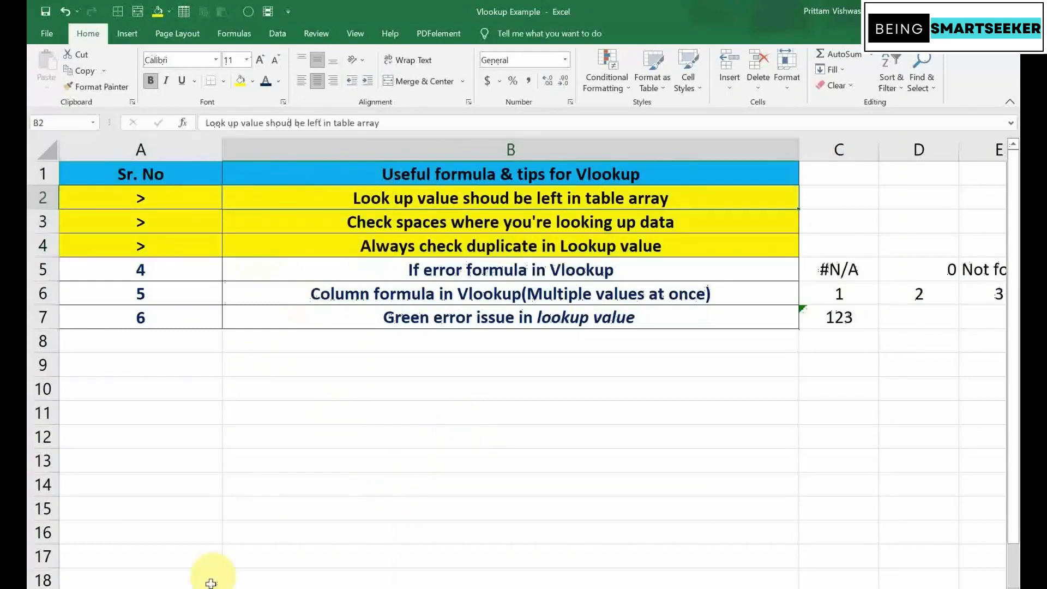
{"action": "left_click", "coordinate": [158, 584]}
{"action": "left_click_drag", "start_coordinate": [101, 182], "coordinate": [106, 513]}
{"action": "left_click_drag", "start_coordinate": [532, 177], "coordinate": [546, 330]}
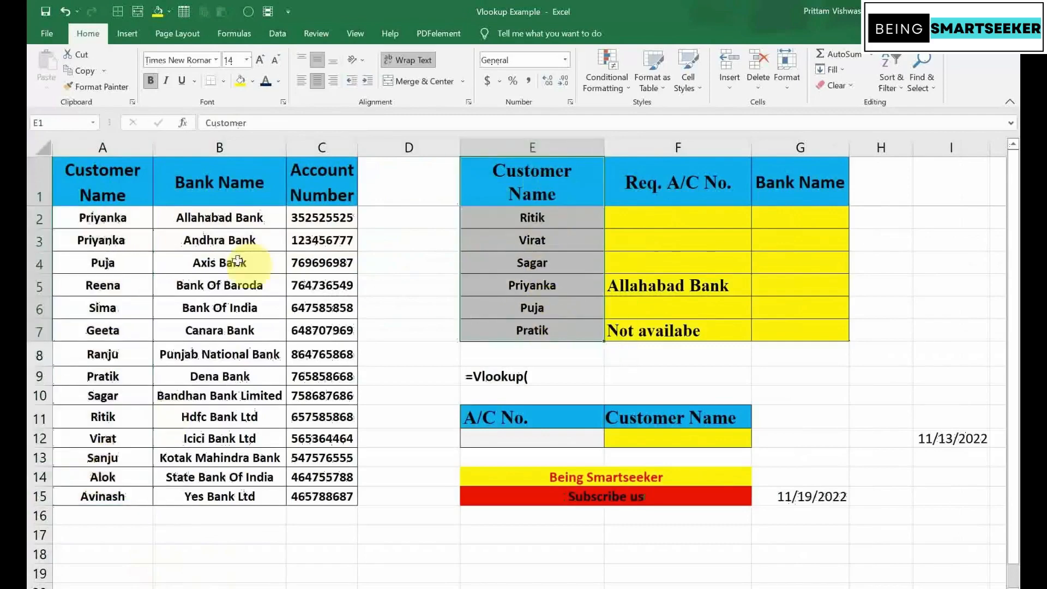
{"action": "left_click_drag", "start_coordinate": [122, 189], "coordinate": [95, 497]}
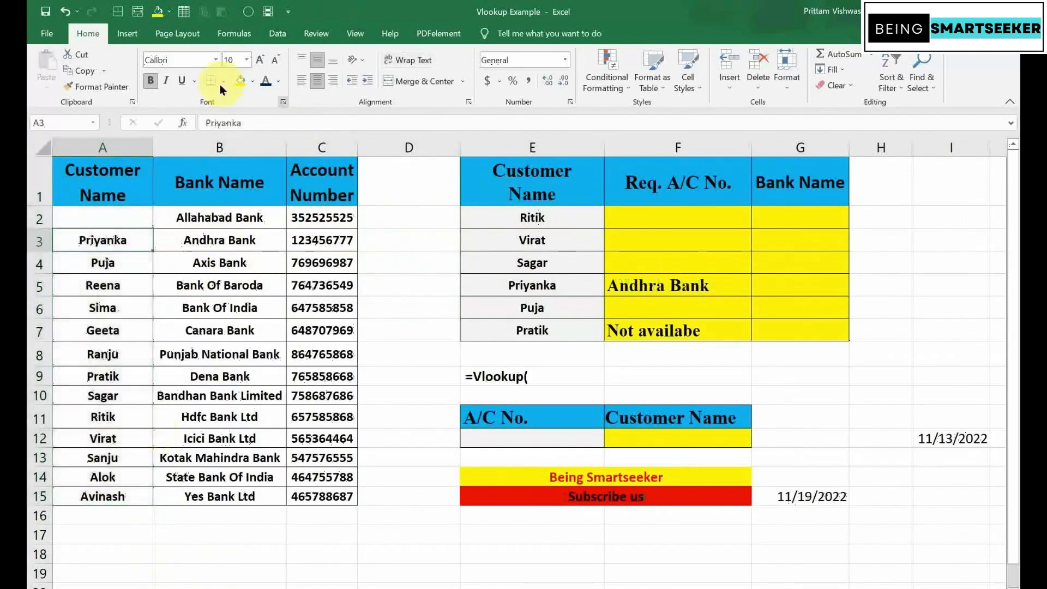
Add a trailing space to the customer name in A3 and remove it again
{"action": "left_click", "coordinate": [278, 127]}
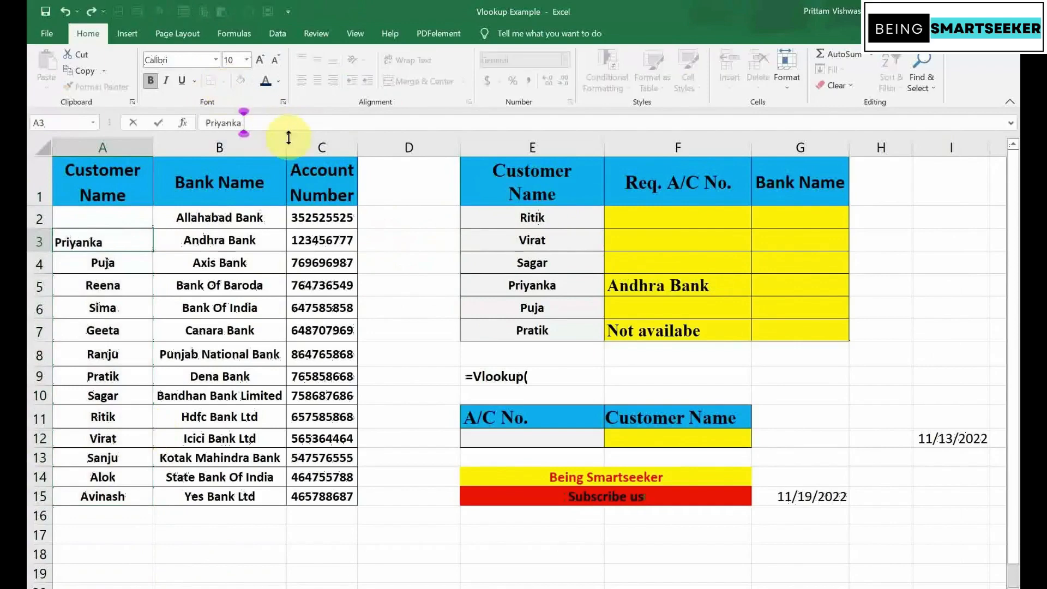
{"action": "key", "text": "Return"}
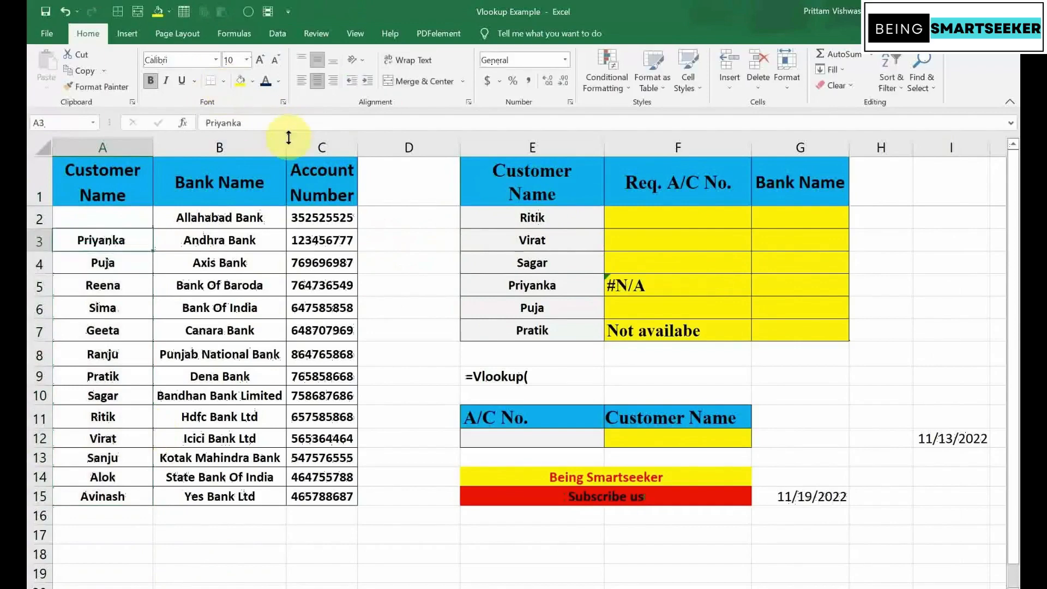
{"action": "left_click", "coordinate": [286, 126]}
{"action": "key", "text": "Return"}
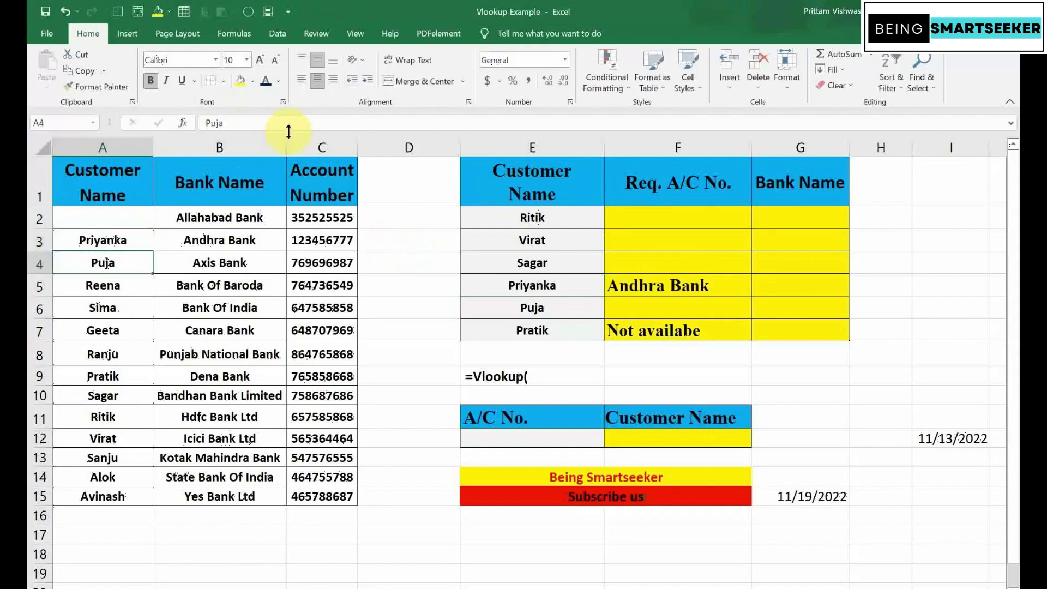
Copy the customer name from A3 into the empty cell A2
{"action": "key", "text": "Up"}
{"action": "key", "text": "ctrl+c"}
{"action": "key", "text": "Up"}
{"action": "key", "text": "ctrl+v"}
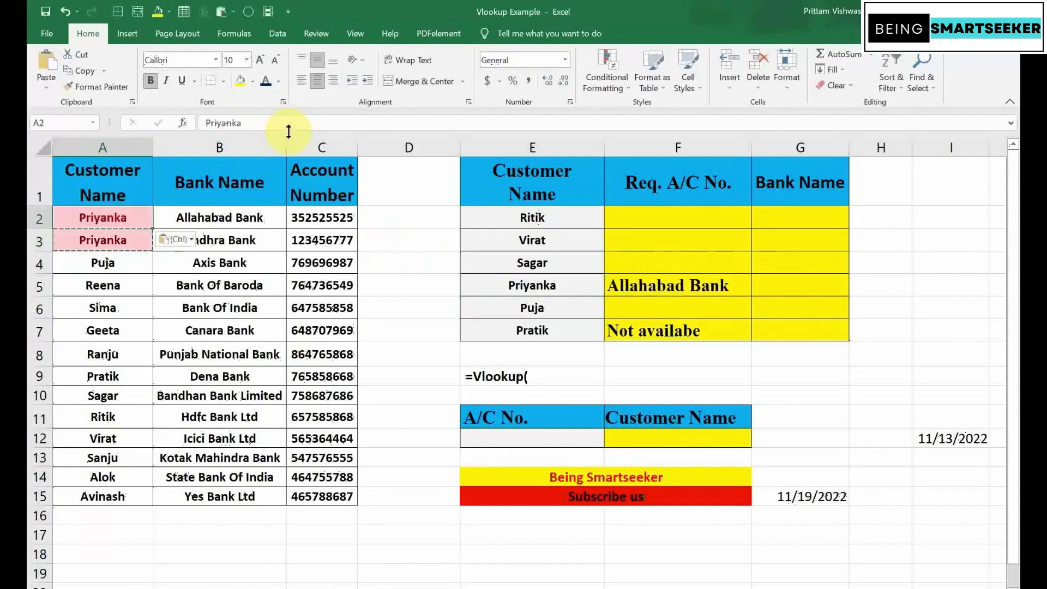
{"action": "key", "text": "Escape"}
{"action": "key", "text": "Down"}
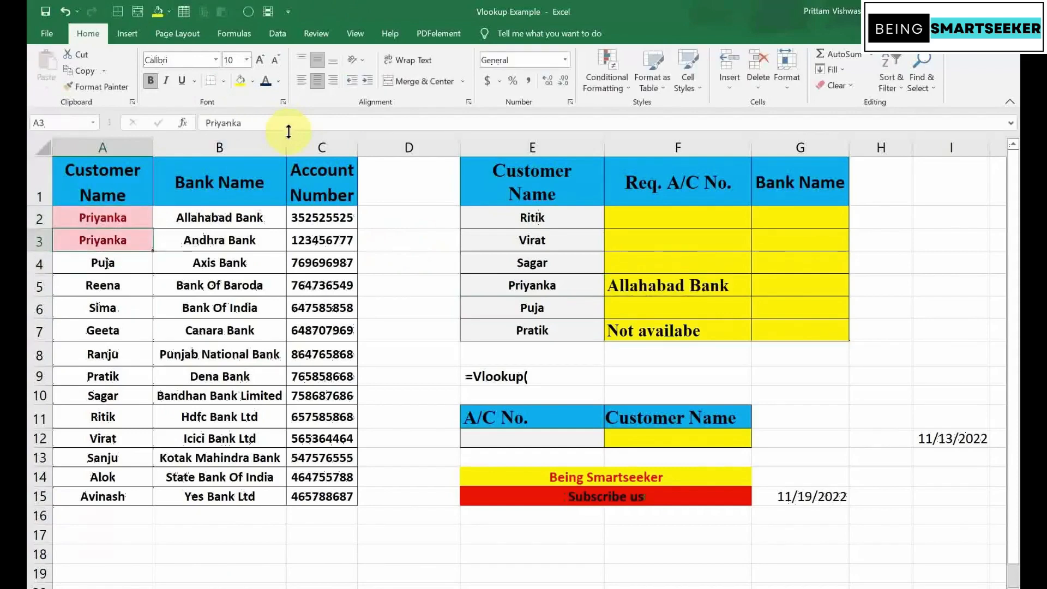
Review the duplicate-check tip in B4, and examine the duplicate customer names in column A with the first record's bank and account number
{"action": "left_click", "coordinate": [105, 588]}
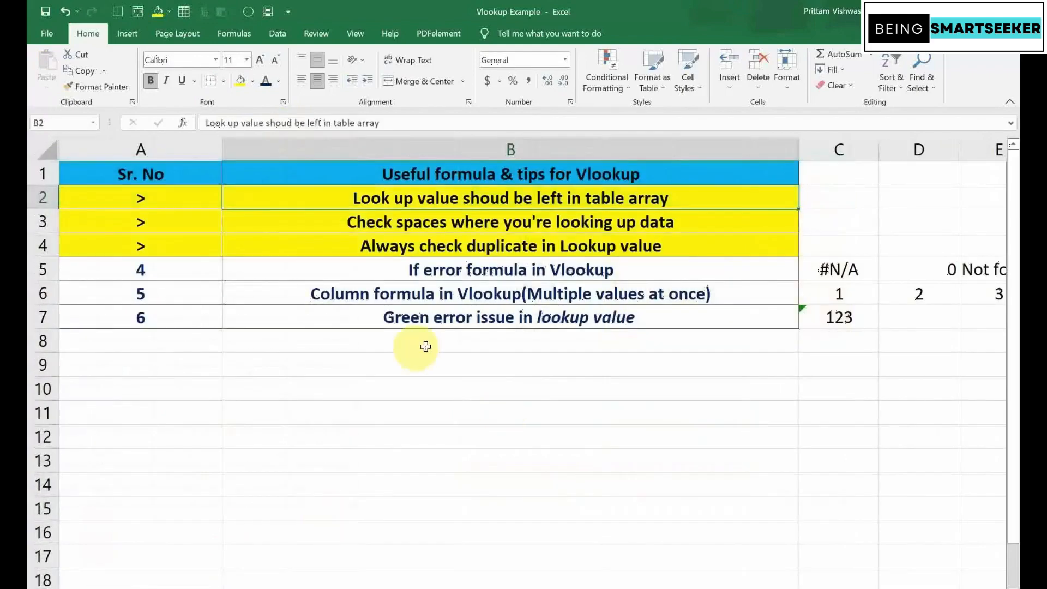
{"action": "left_click", "coordinate": [553, 247]}
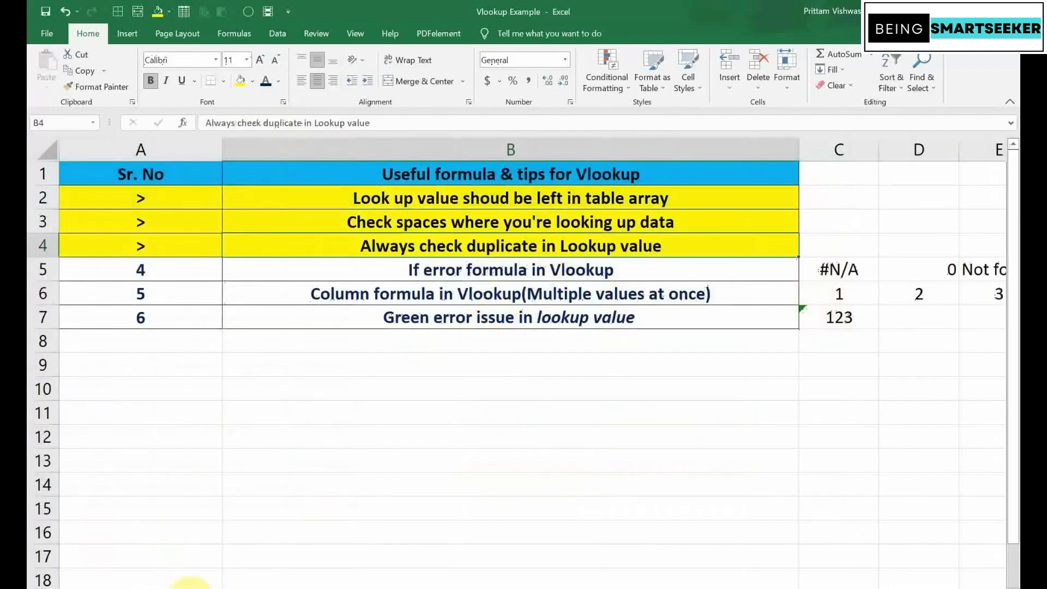
{"action": "left_click", "coordinate": [166, 587]}
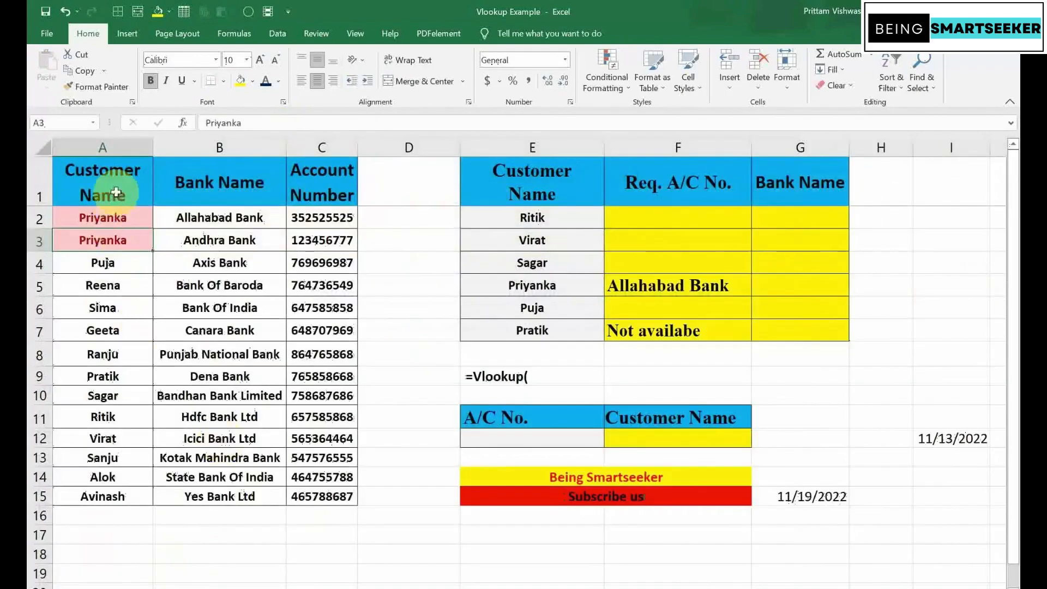
{"action": "left_click_drag", "start_coordinate": [104, 183], "coordinate": [107, 497]}
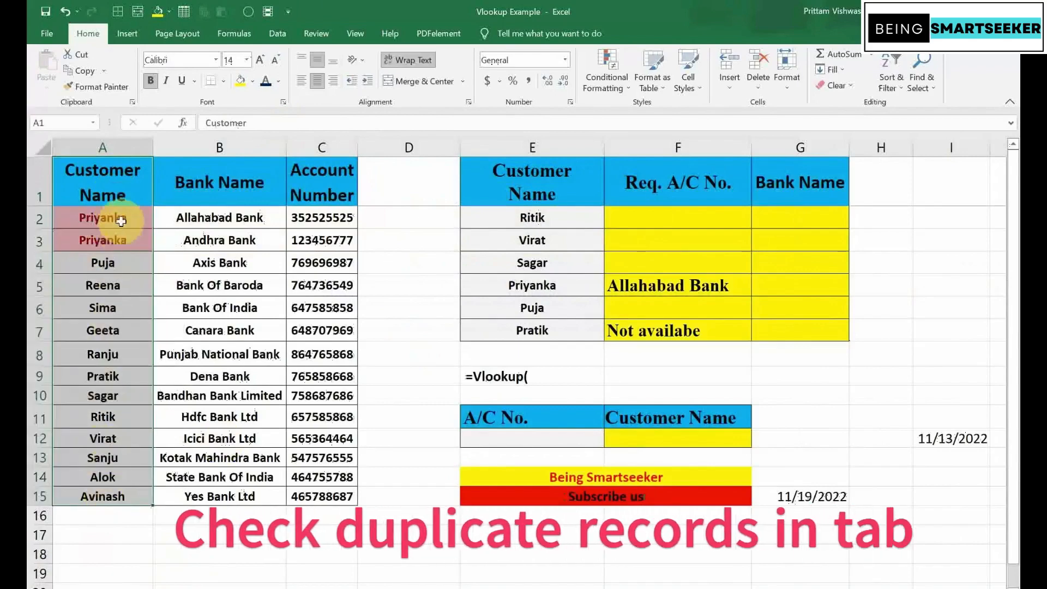
{"action": "left_click", "coordinate": [113, 218]}
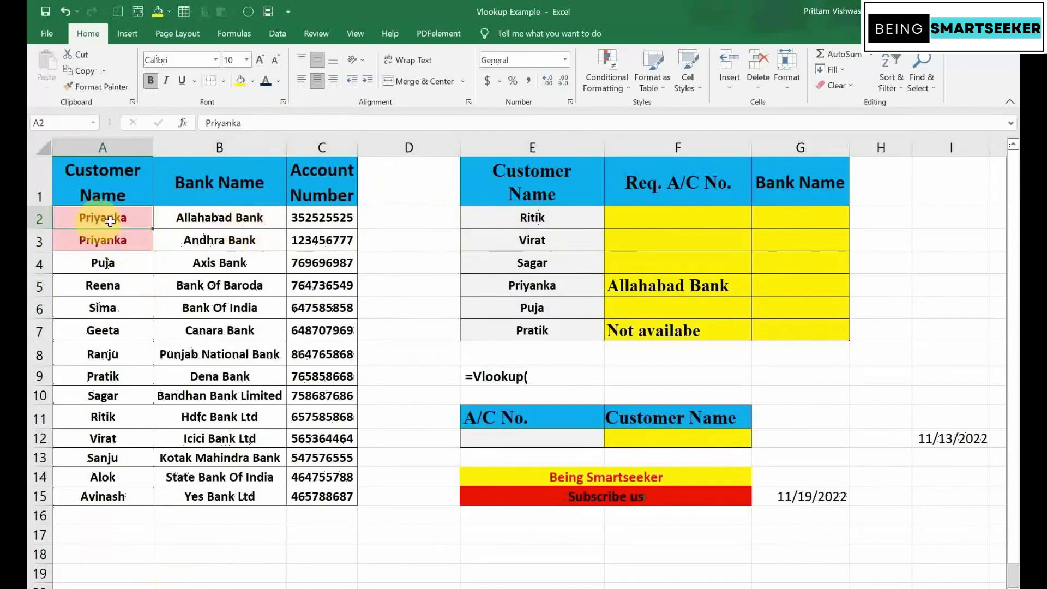
{"action": "left_click", "coordinate": [679, 220]}
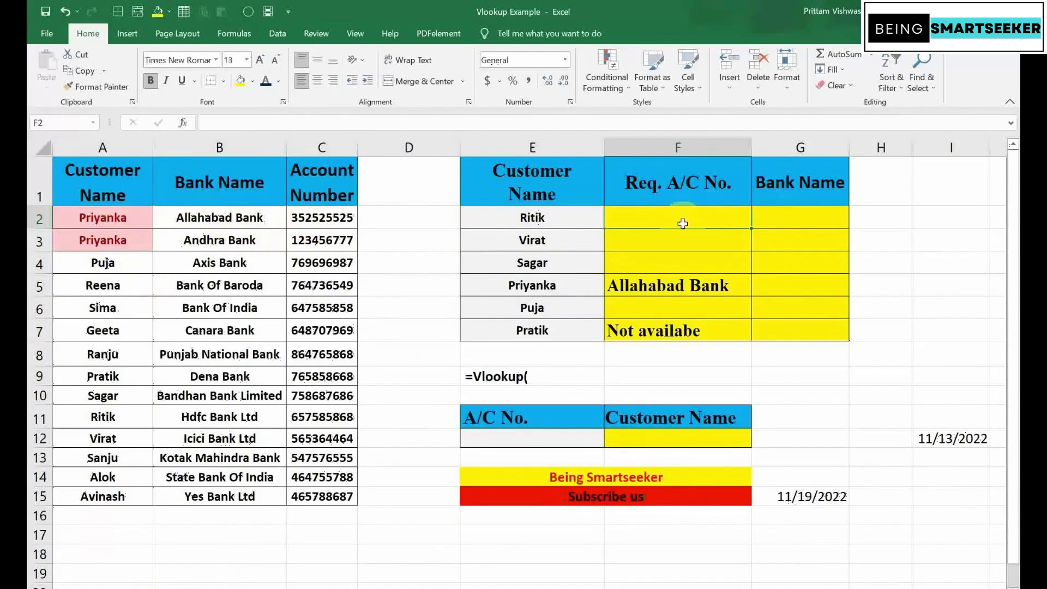
{"action": "left_click", "coordinate": [322, 218]}
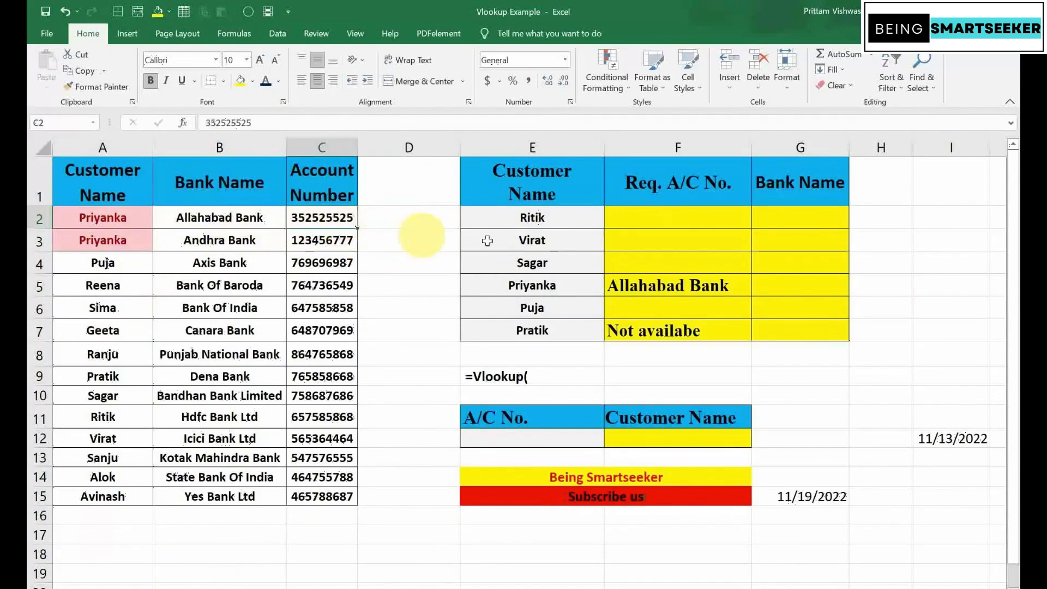
{"action": "left_click_drag", "start_coordinate": [109, 176], "coordinate": [360, 225]}
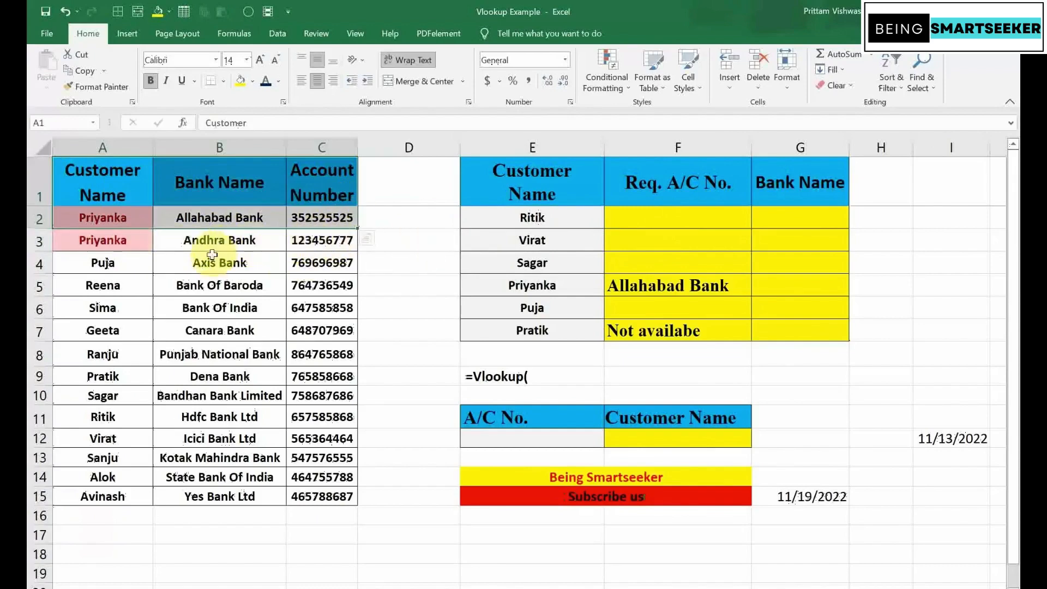
Return to the tips list and review the IFERROR, Column formula and green error topics in B5:B7
{"action": "left_click", "coordinate": [123, 588]}
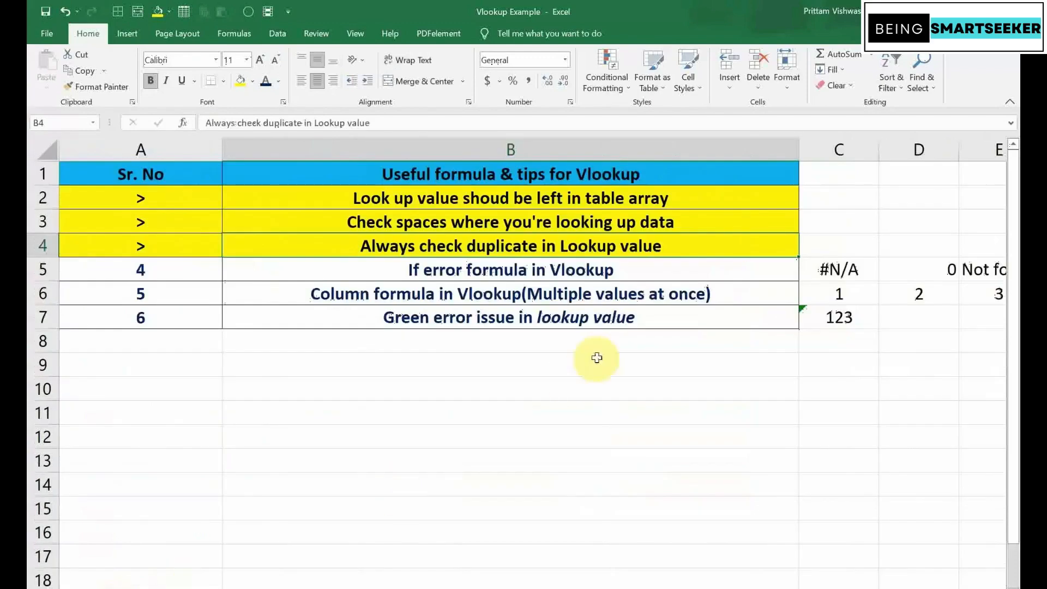
{"action": "left_click", "coordinate": [418, 266]}
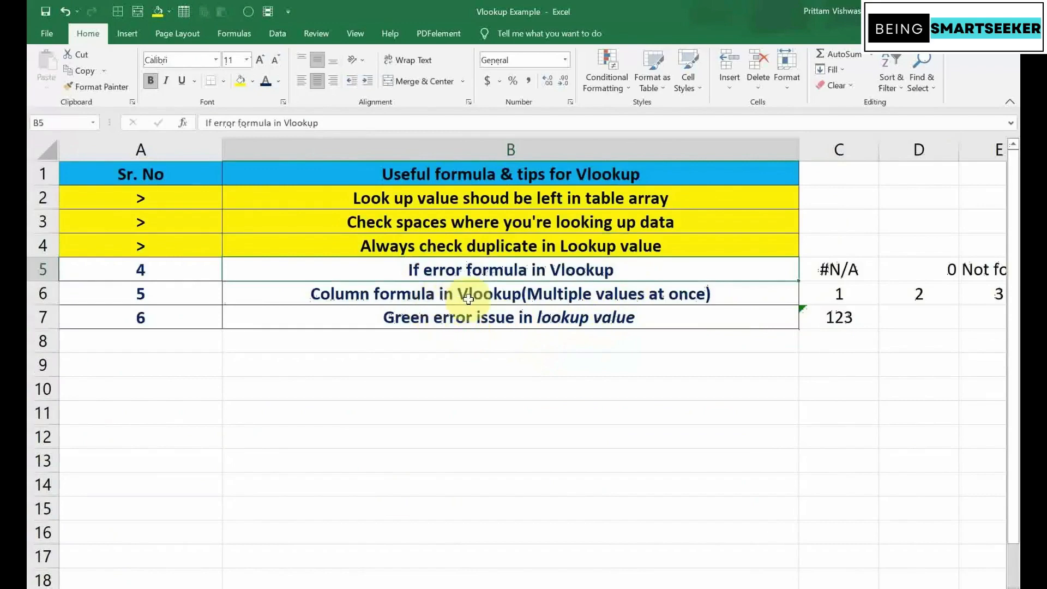
{"action": "left_click", "coordinate": [533, 299]}
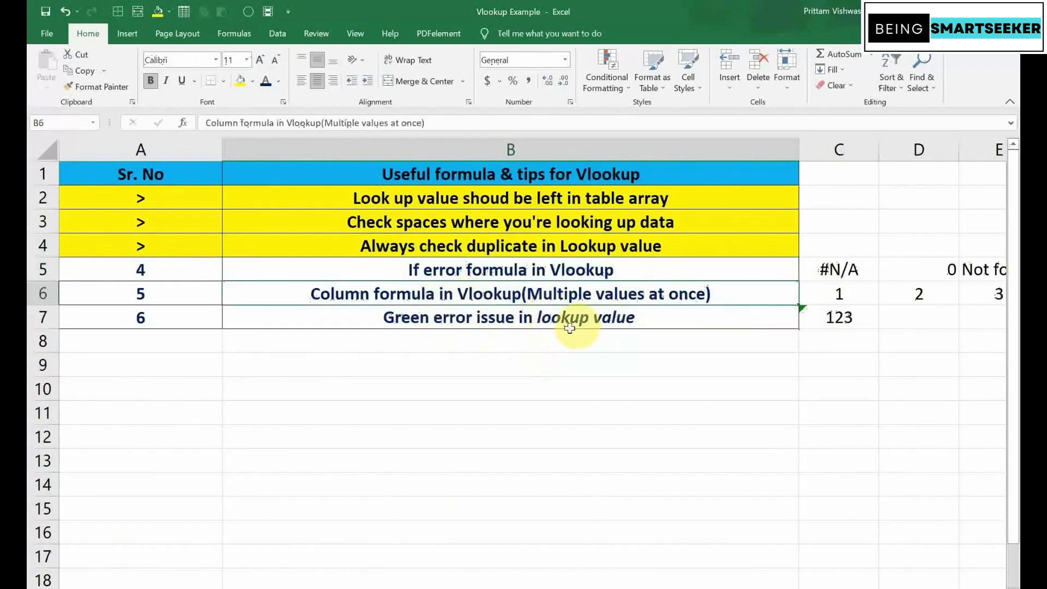
{"action": "left_click", "coordinate": [480, 317]}
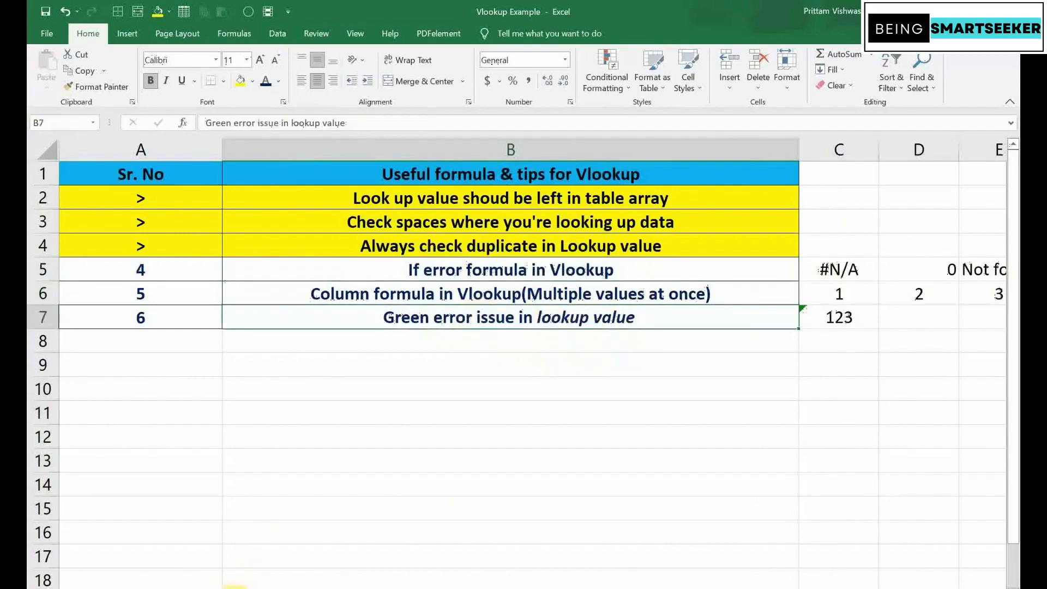
Look through the example sheets to the IFERROR one, and examine its F7 formula, source table A1:C15 and #N/A options
{"action": "left_click", "coordinate": [292, 588]}
{"action": "left_click", "coordinate": [334, 588]}
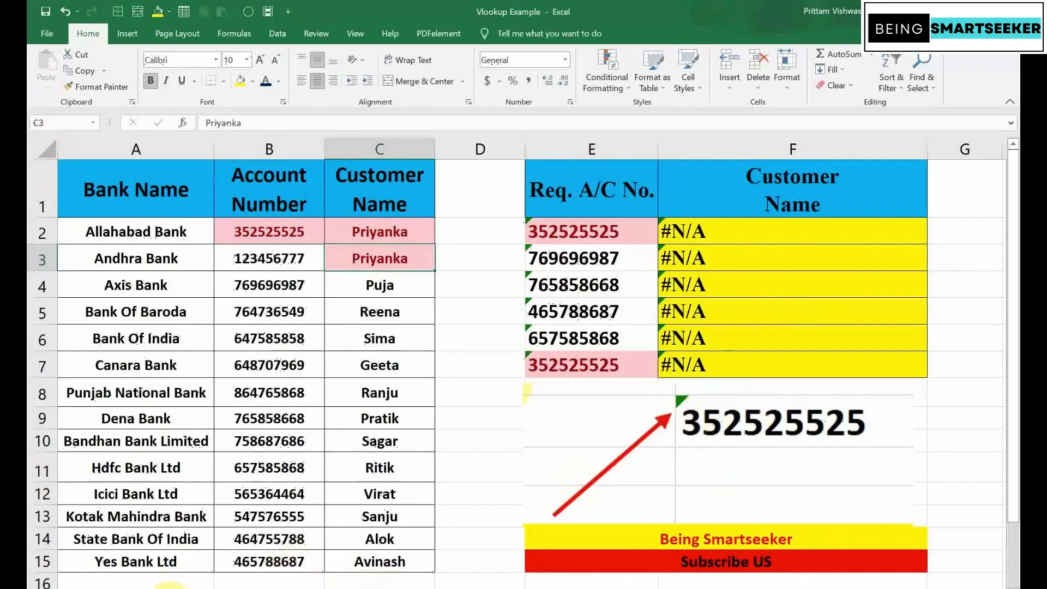
{"action": "left_click", "coordinate": [214, 588]}
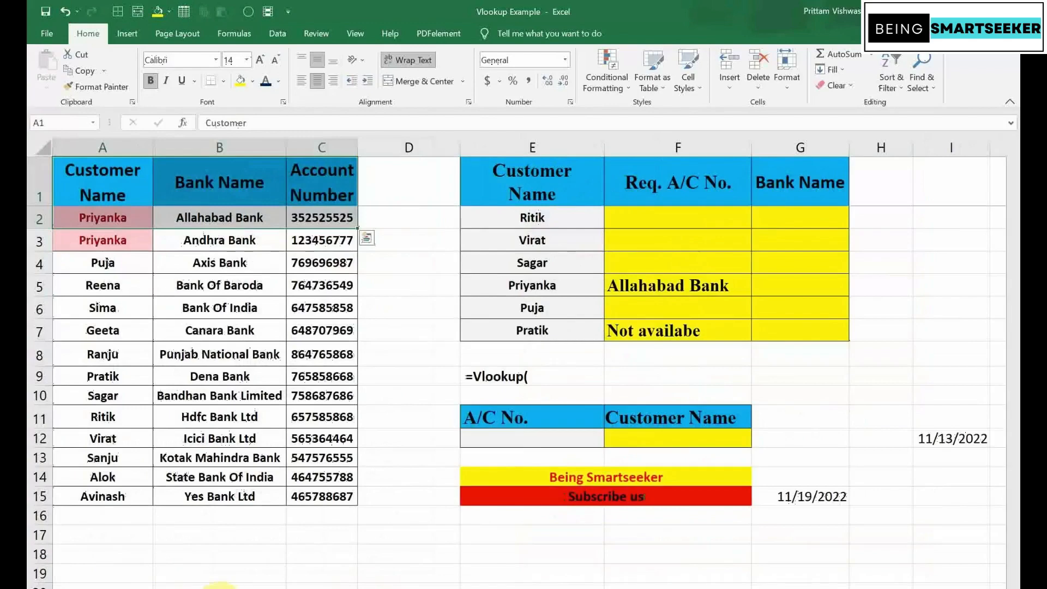
{"action": "left_click", "coordinate": [221, 587]}
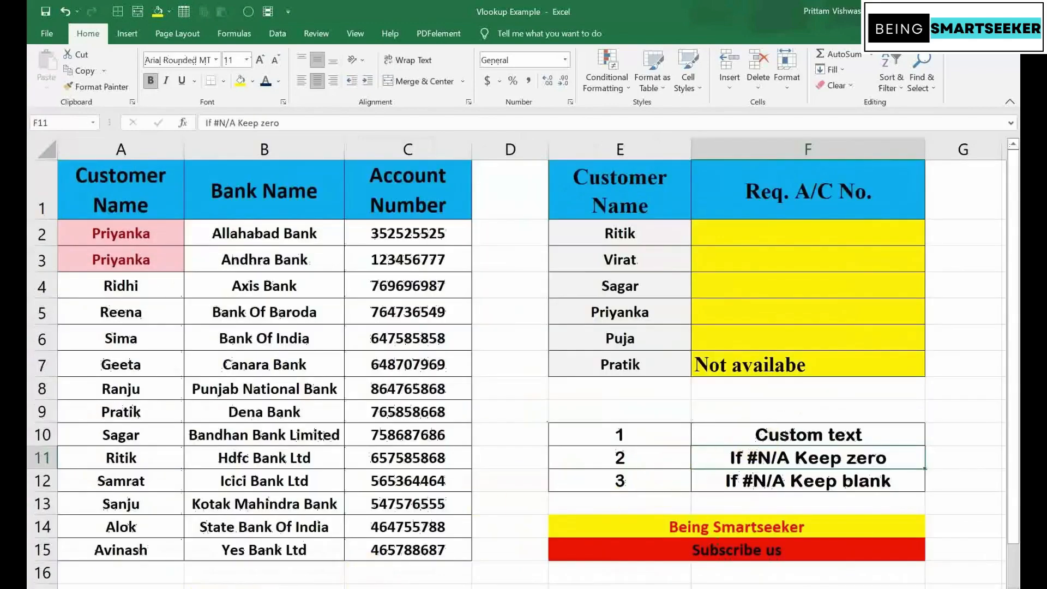
{"action": "left_click", "coordinate": [752, 366]}
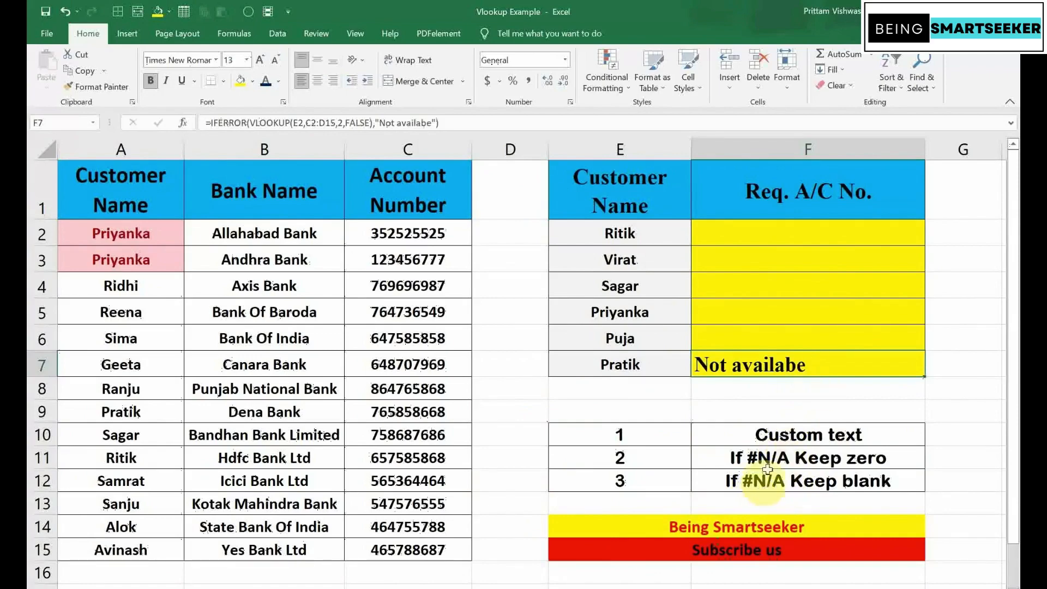
{"action": "left_click_drag", "start_coordinate": [99, 188], "coordinate": [409, 548]}
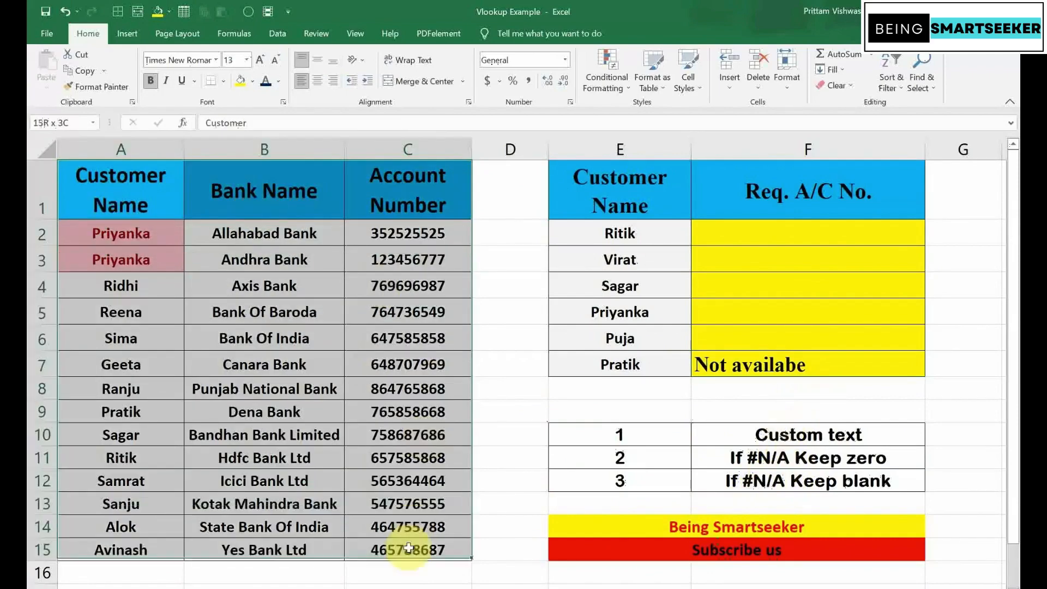
{"action": "left_click", "coordinate": [772, 451]}
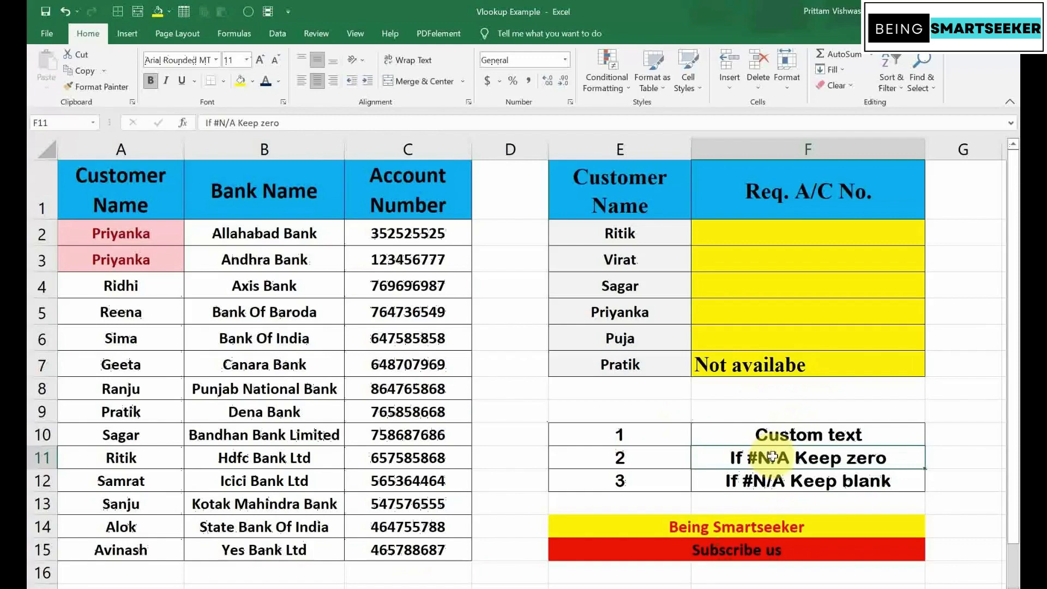
Enter =VLOOKUP(E2,A1:C15,3,0) in F2 to look up the first customer's account number with an exact match
{"action": "left_click", "coordinate": [761, 241]}
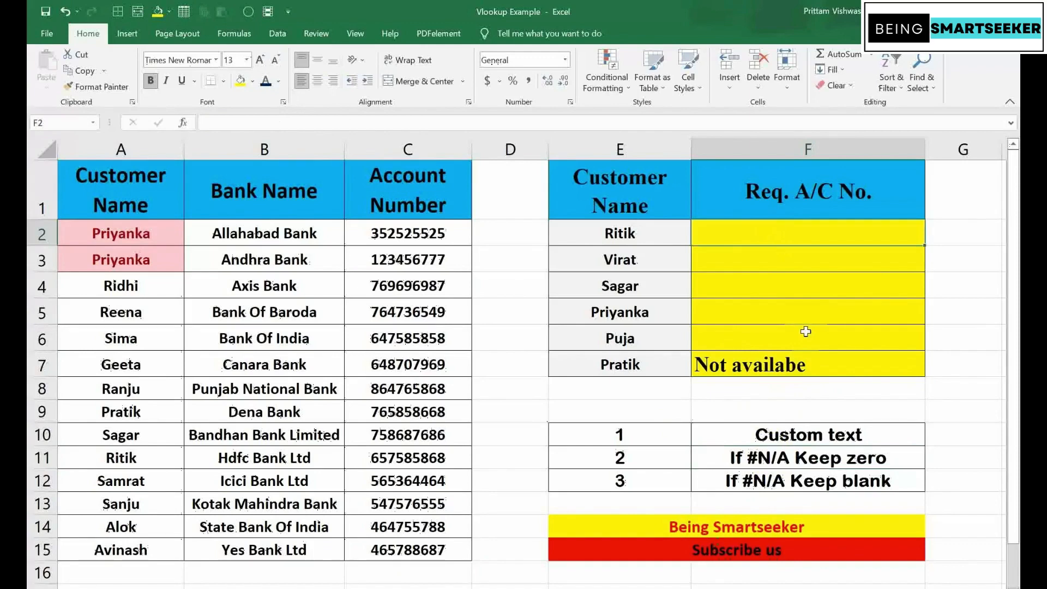
{"action": "type", "text": "="}
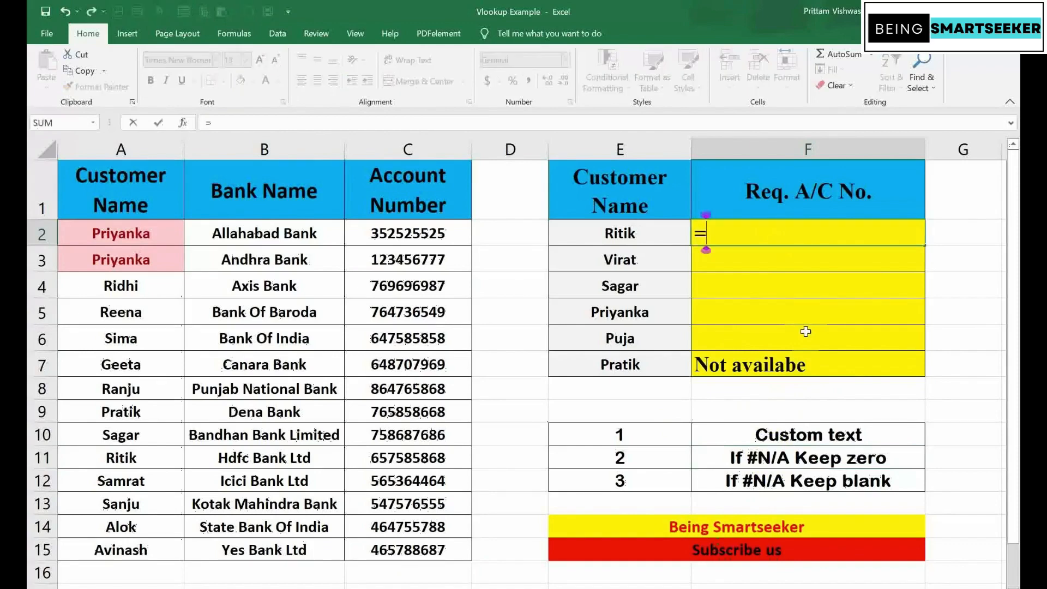
{"action": "type", "text": "vlookup"}
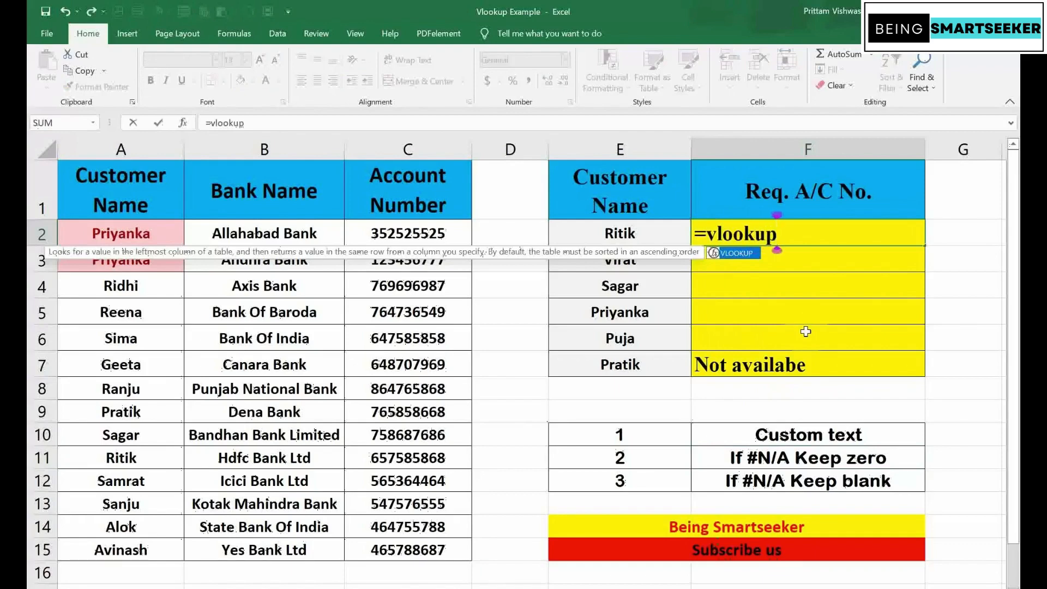
{"action": "key", "text": "Tab"}
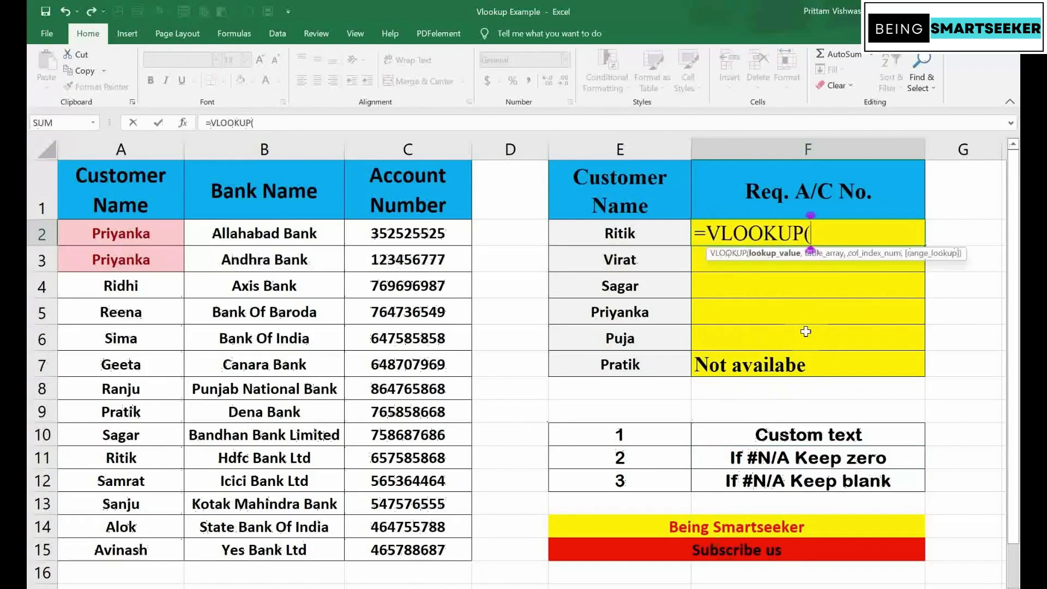
{"action": "left_click", "coordinate": [634, 224]}
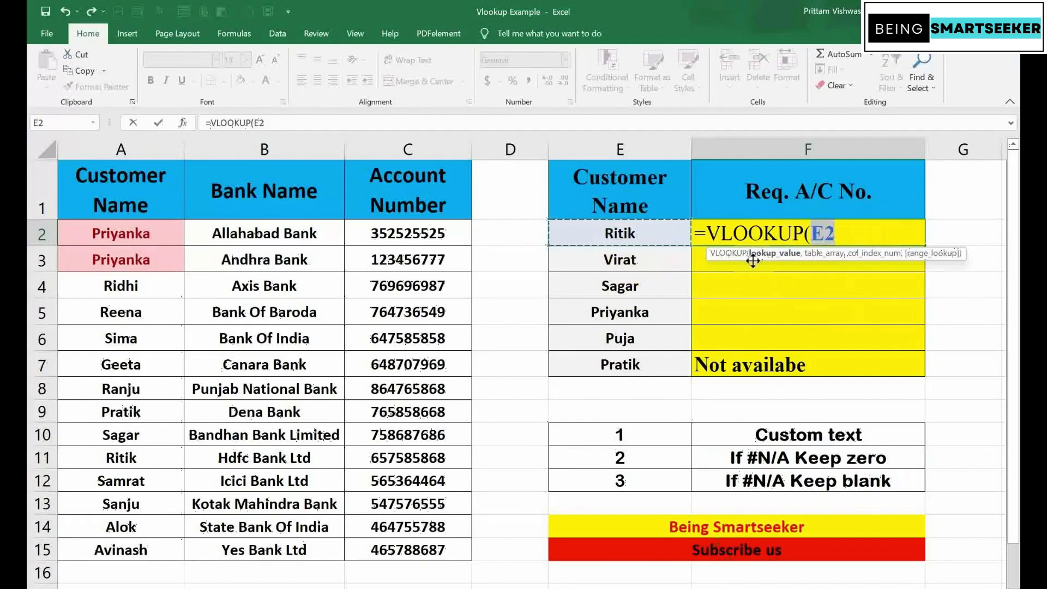
{"action": "type", "text": ","}
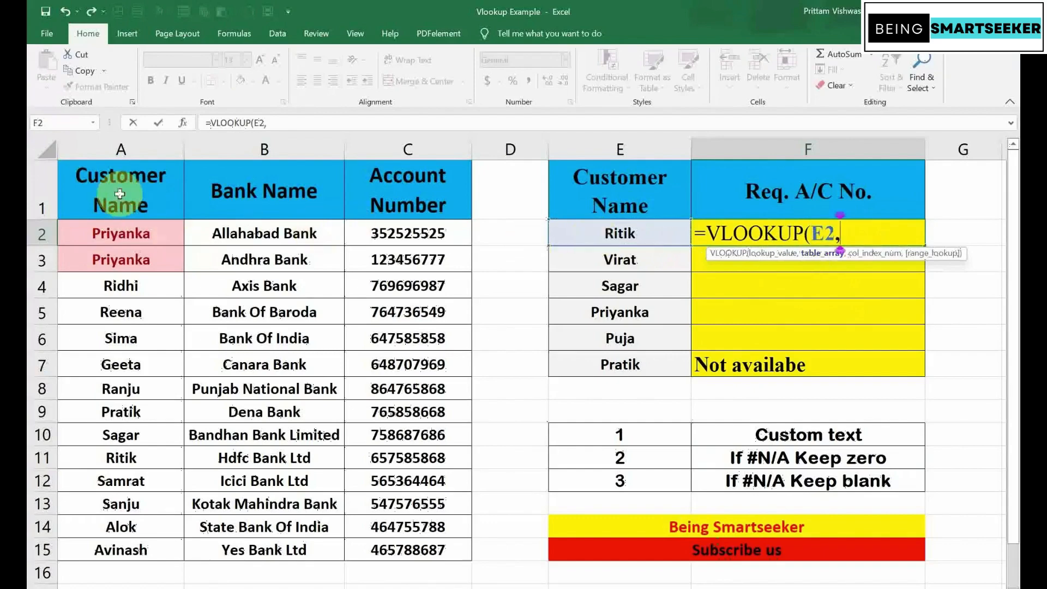
{"action": "left_click", "coordinate": [159, 196]}
{"action": "left_click_drag", "start_coordinate": [160, 196], "coordinate": [429, 540]}
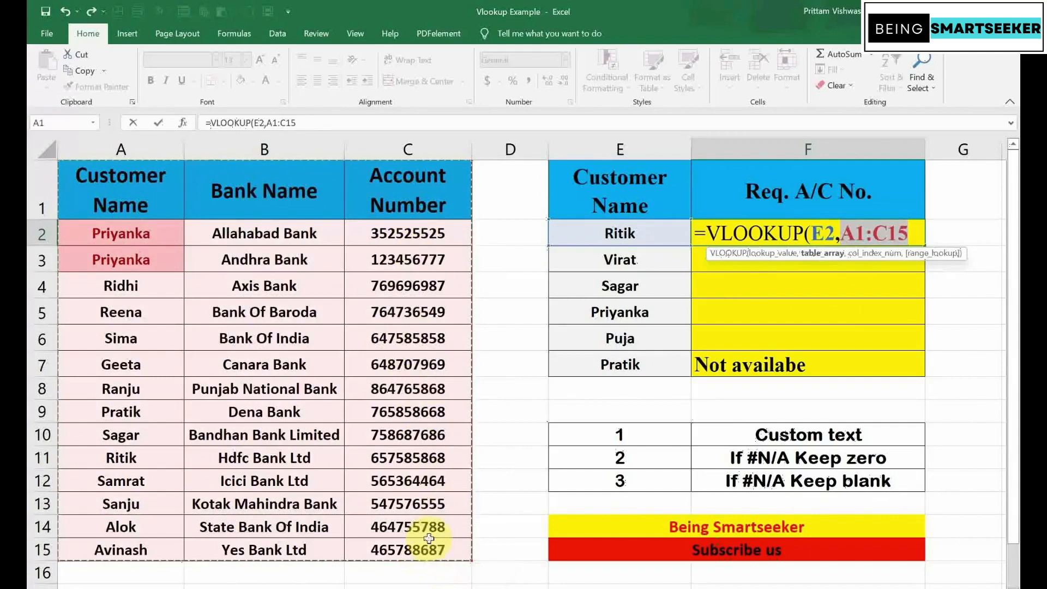
{"action": "type", "text": ","}
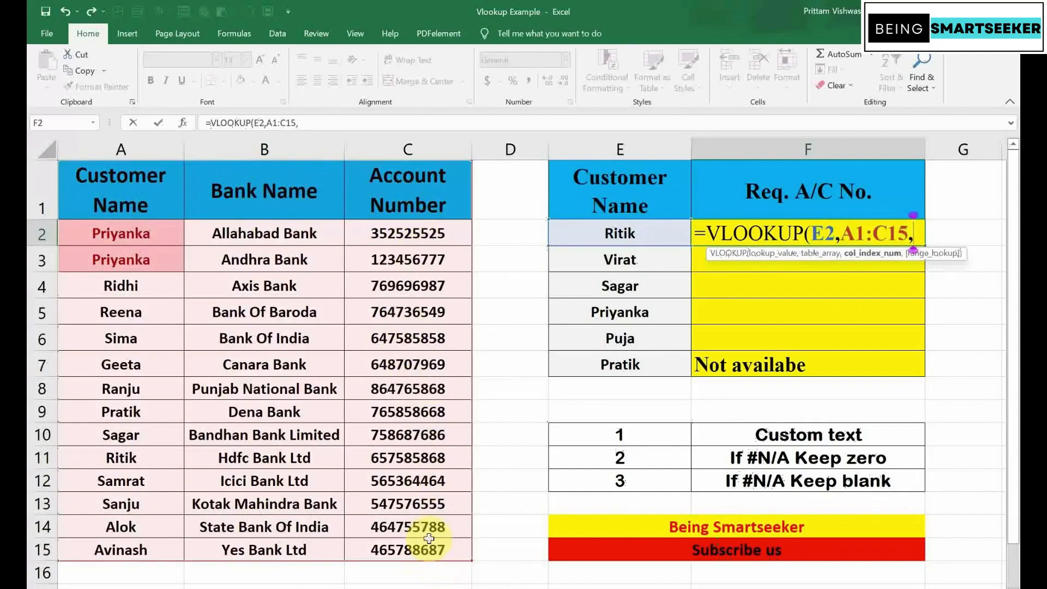
{"action": "type", "text": "3,"}
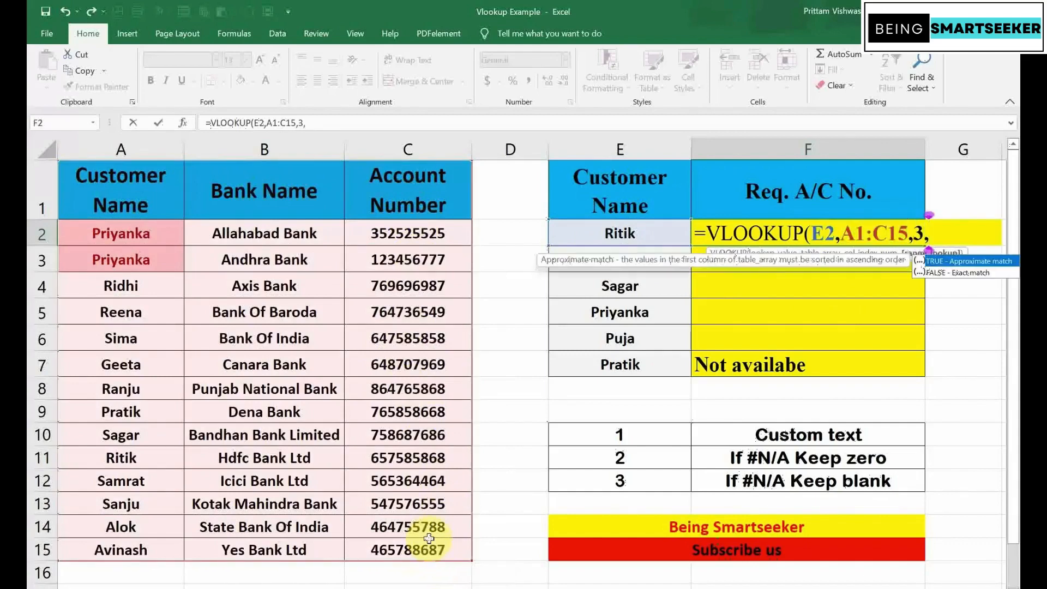
{"action": "type", "text": "0)"}
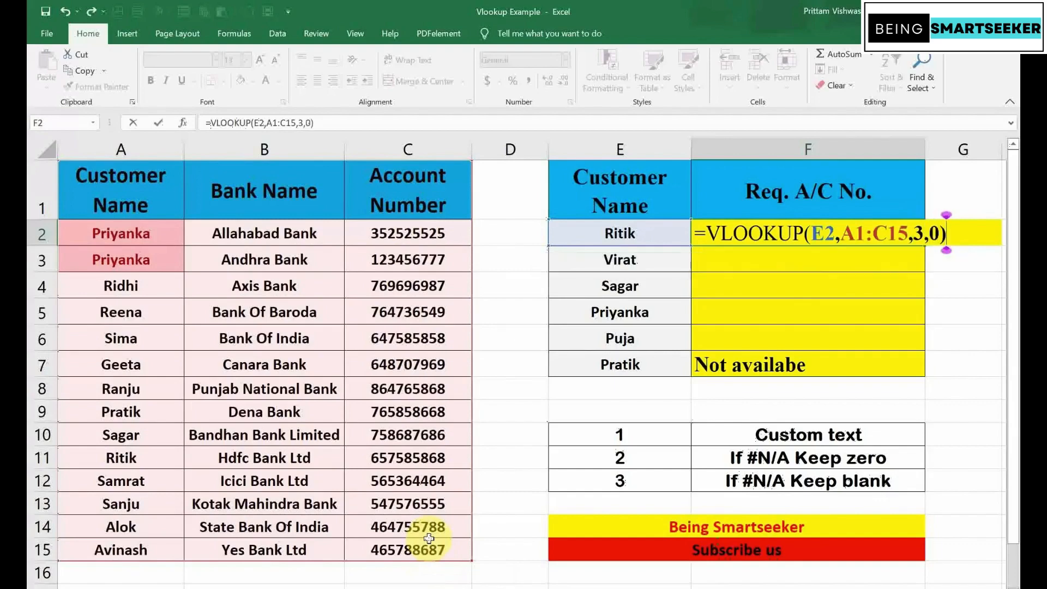
{"action": "key", "text": "ctrl+Return"}
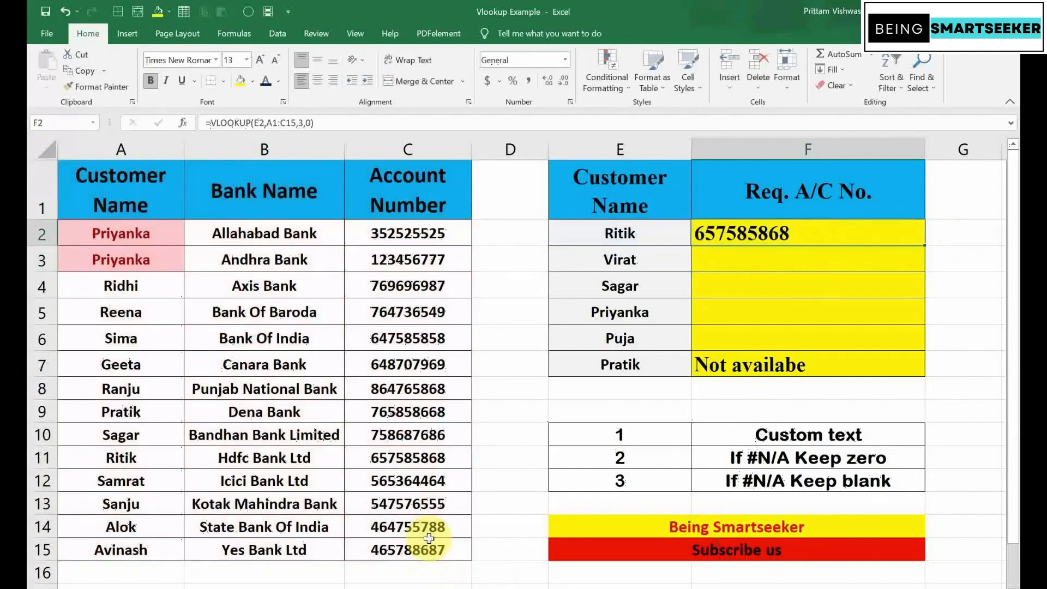
Make the table range in F2's VLOOKUP formula absolute as $A$1:$C$15
{"action": "left_click", "coordinate": [337, 121]}
{"action": "key", "text": "Left"}
{"action": "key", "text": "Left"}
{"action": "key", "text": "Left"}
{"action": "key", "text": "Left"}
{"action": "key", "text": "Left"}
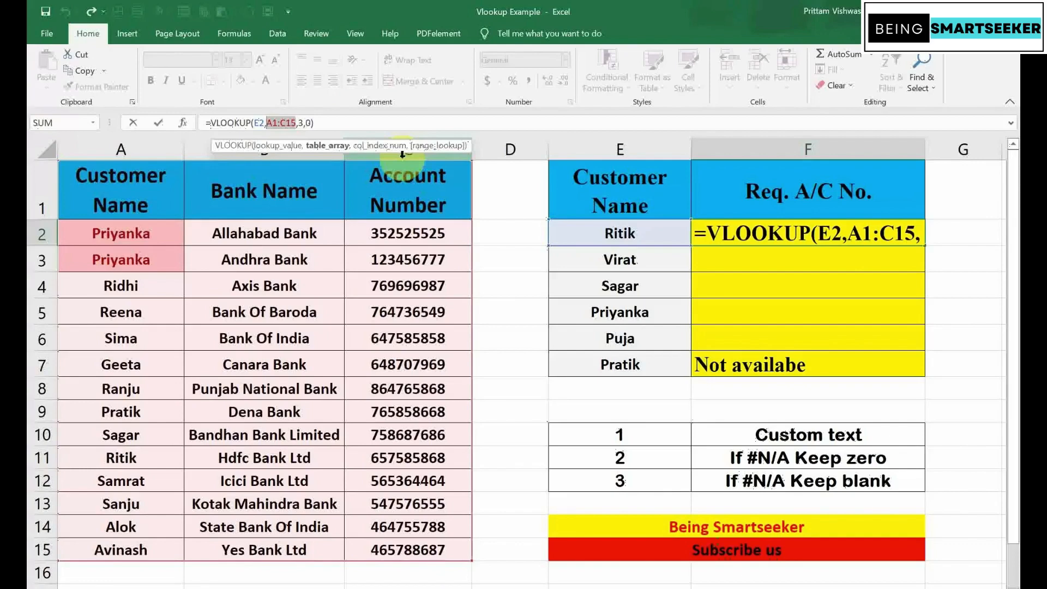
{"action": "key", "text": "F4"}
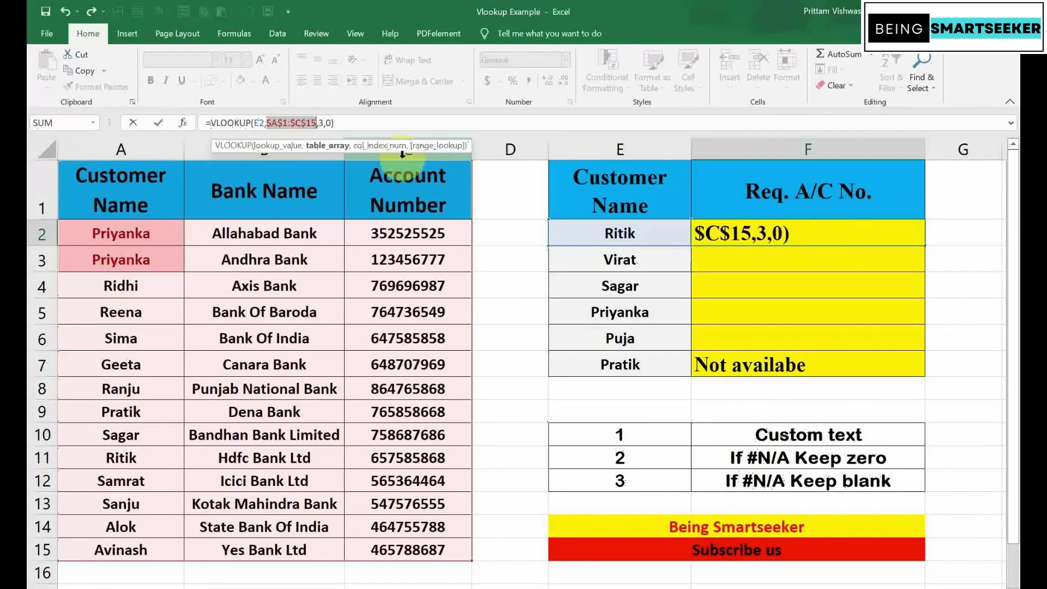
{"action": "key", "text": "ctrl+Return"}
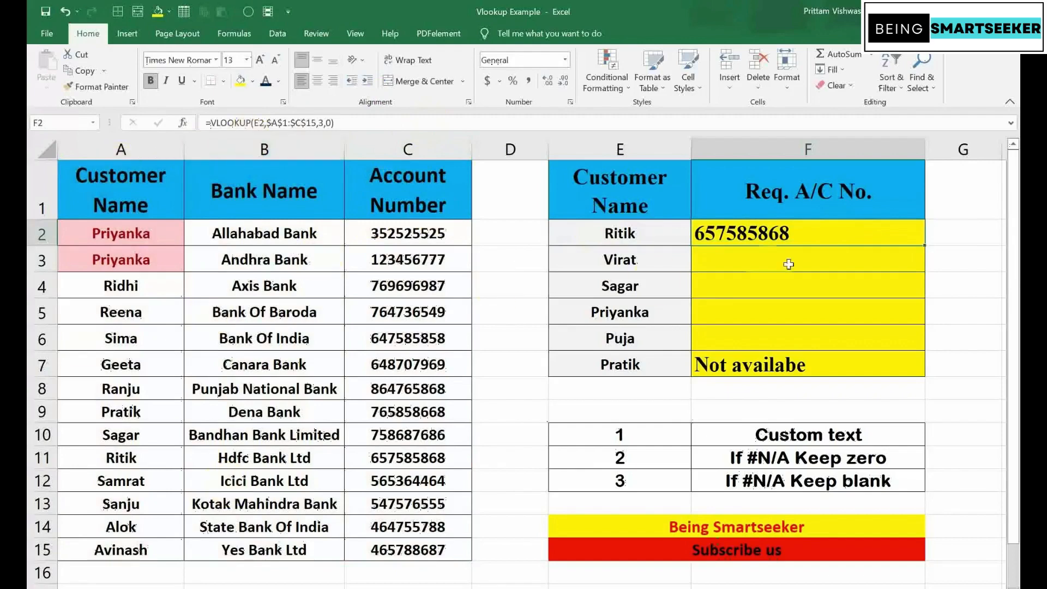
Fill the VLOOKUP formula from F2 down through F7, replacing the existing formula in F7
{"action": "left_click_drag", "start_coordinate": [760, 236], "coordinate": [765, 381]}
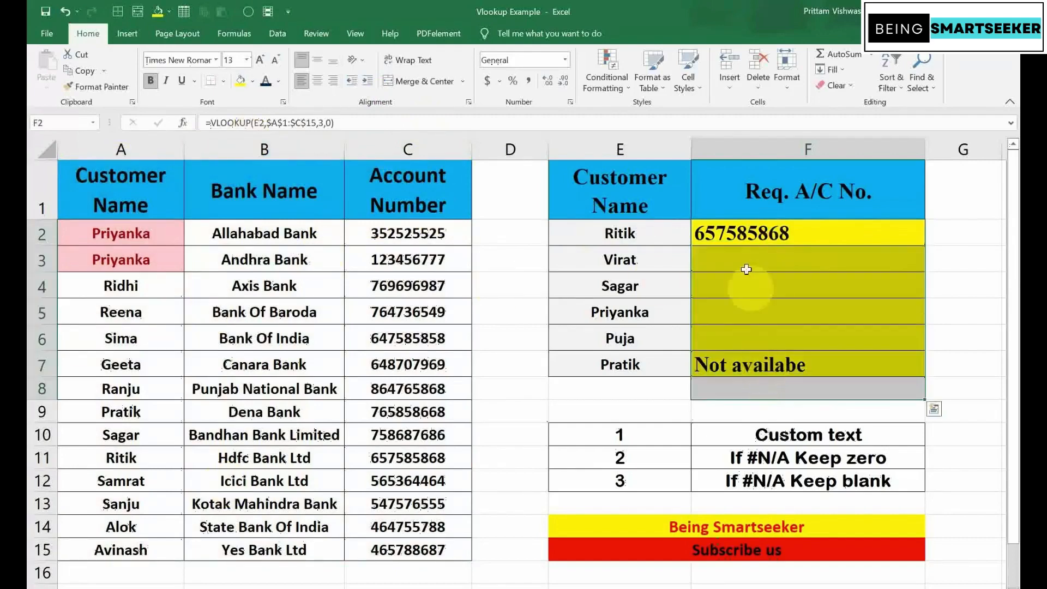
{"action": "left_click_drag", "start_coordinate": [756, 235], "coordinate": [761, 365]}
{"action": "key", "text": "ctrl+d"}
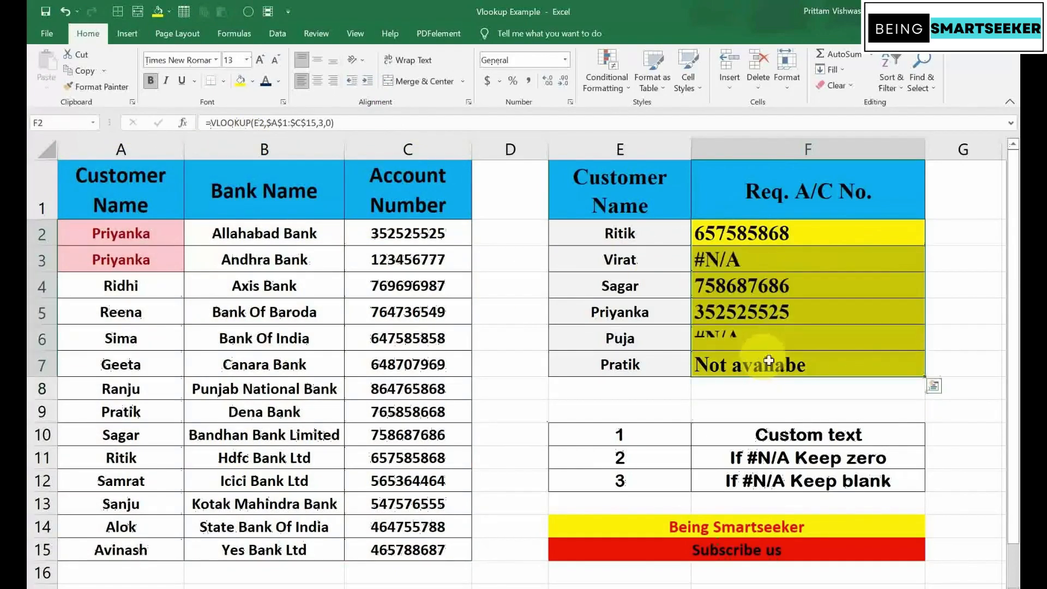
Examine the lookup result in F3 against the customer name in E3 and the source table A1:C15
{"action": "left_click", "coordinate": [753, 258]}
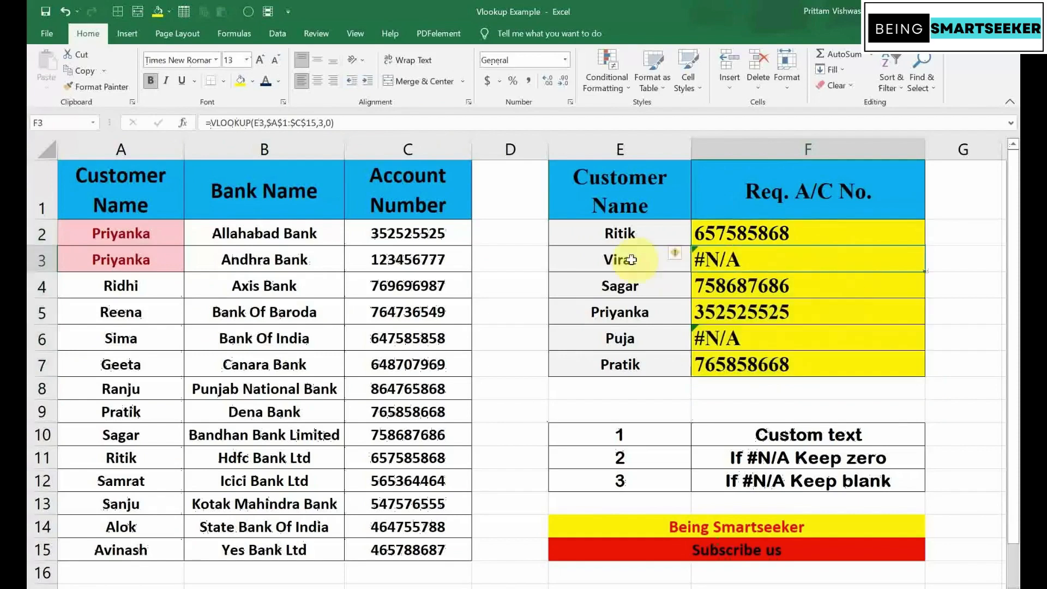
{"action": "left_click", "coordinate": [626, 258]}
{"action": "left_click", "coordinate": [765, 260]}
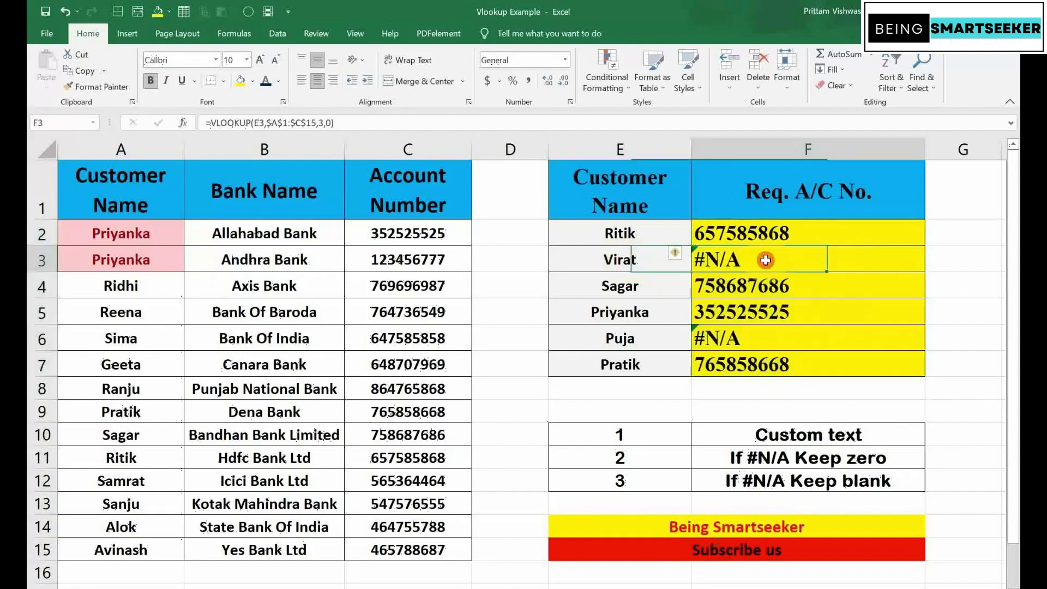
{"action": "left_click", "coordinate": [630, 258]}
{"action": "left_click", "coordinate": [773, 262]}
{"action": "mouse_move", "coordinate": [125, 194]}
{"action": "left_mouse_down"}
{"action": "mouse_move", "coordinate": [444, 392]}
{"action": "mouse_move", "coordinate": [447, 527]}
{"action": "left_mouse_up"}
{"action": "left_click", "coordinate": [753, 258]}
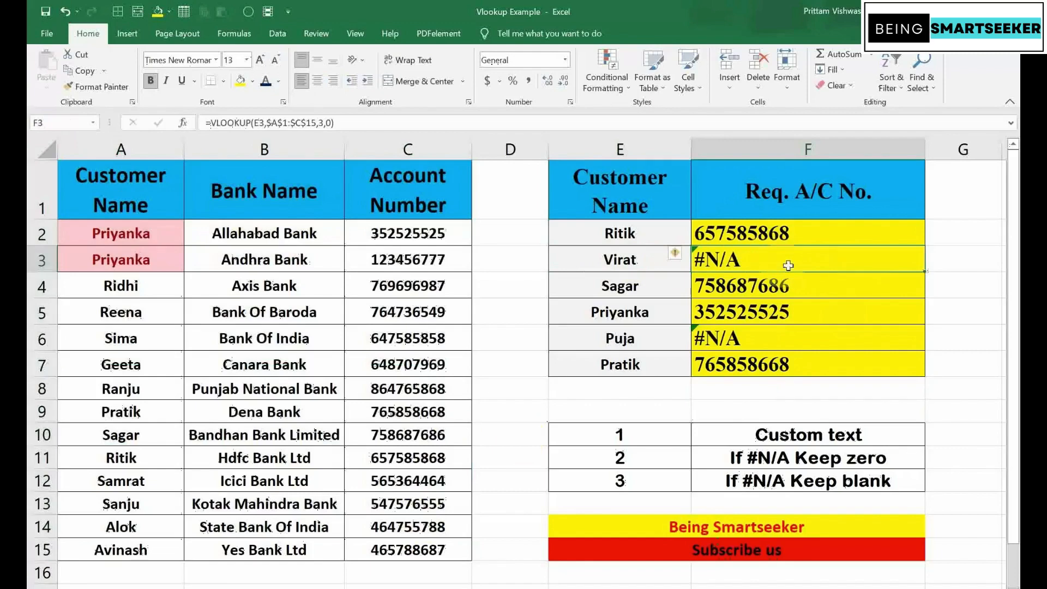
Wrap the VLOOKUP in F2 with an IFERROR function, inserting it directly after the equals sign
{"action": "left_click", "coordinate": [748, 236]}
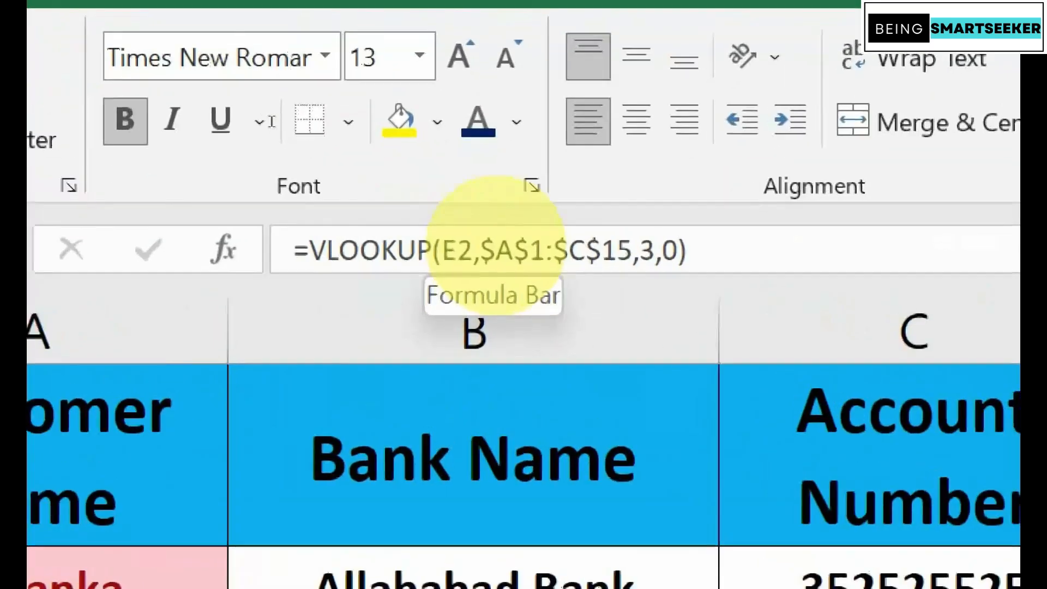
{"action": "key", "text": "alt"}
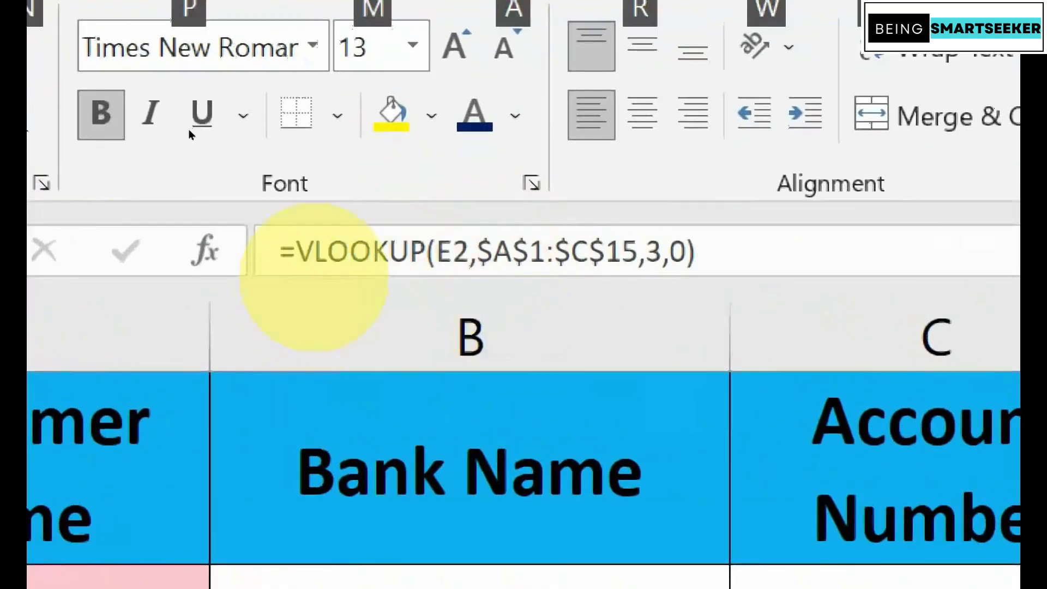
{"action": "left_click", "coordinate": [322, 250]}
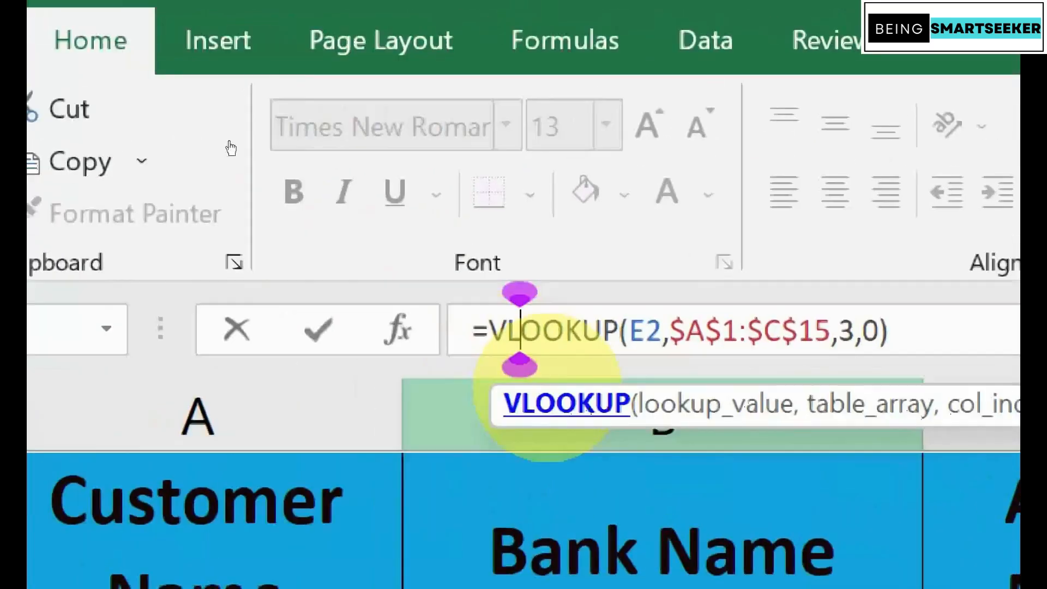
{"action": "key", "text": "Left"}
{"action": "key", "text": "Left"}
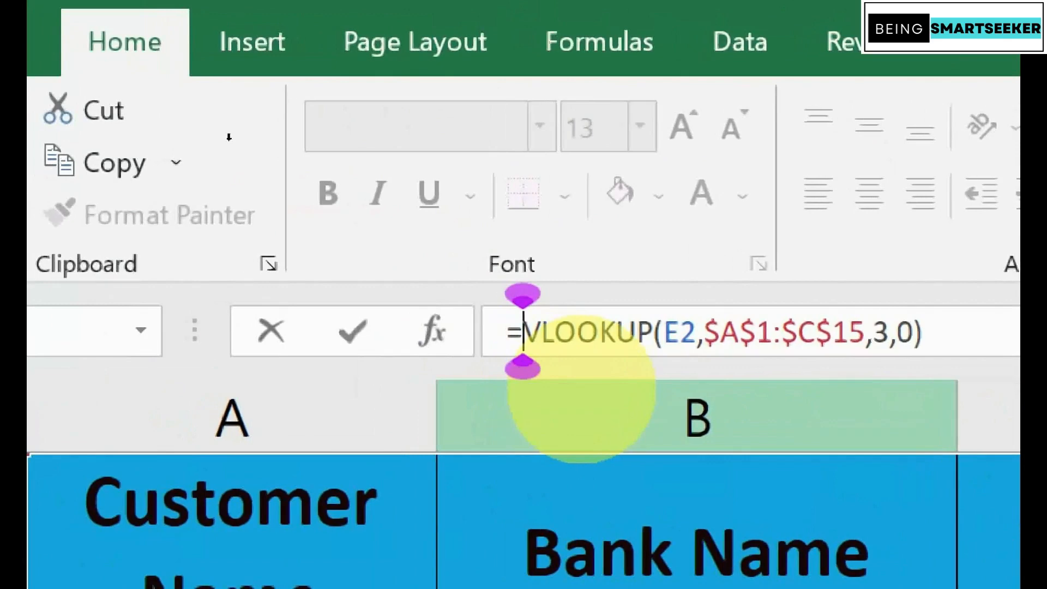
{"action": "type", "text": "if"}
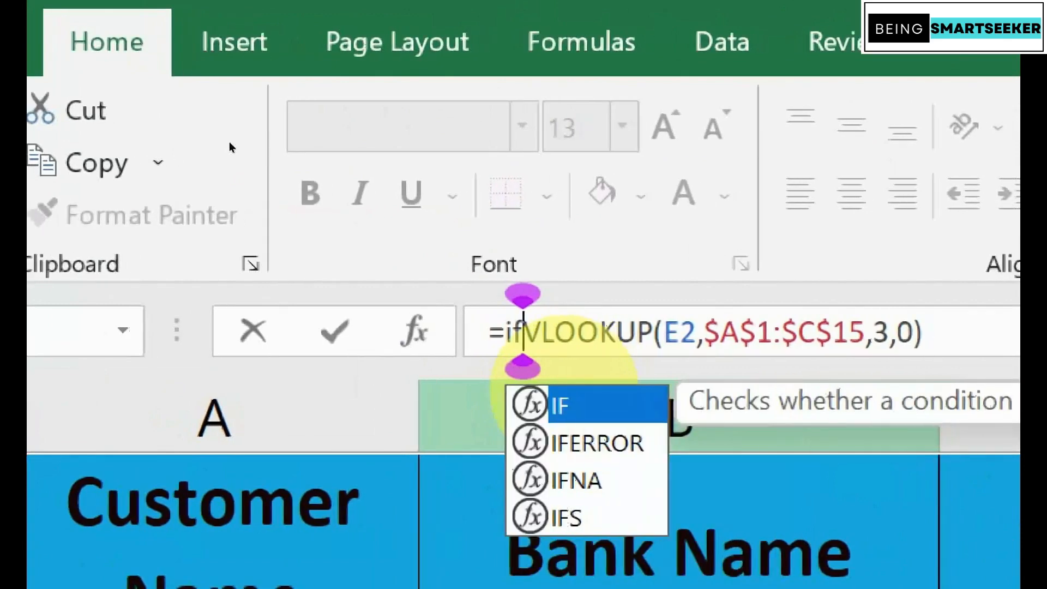
{"action": "type", "text": "error"}
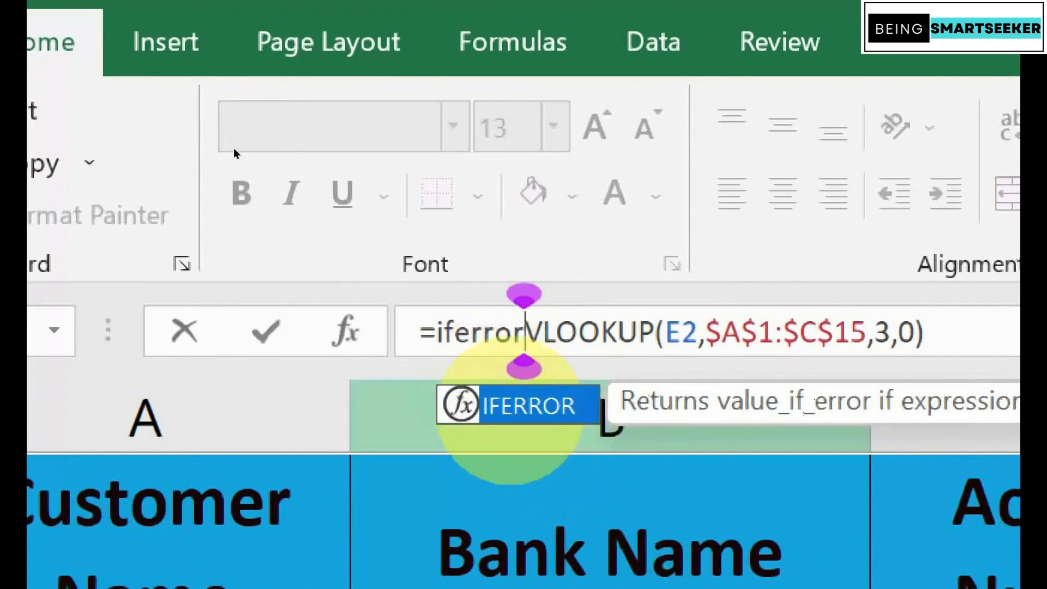
{"action": "key", "text": "Tab"}
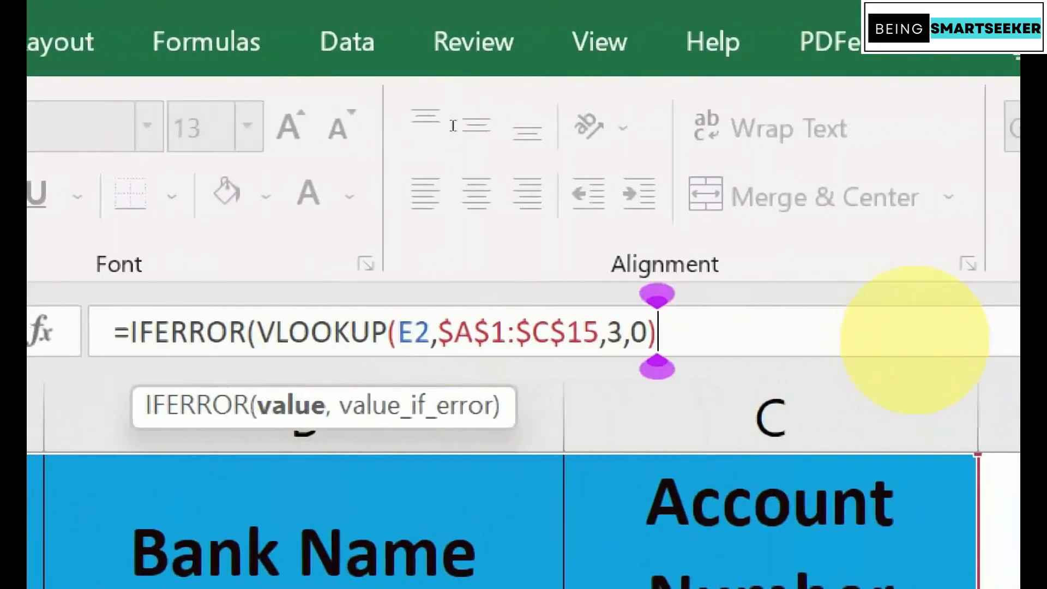
Complete F2's IFERROR formula with "Not found" as the value_if_error text and a closing parenthesis
{"action": "type", "text": ","}
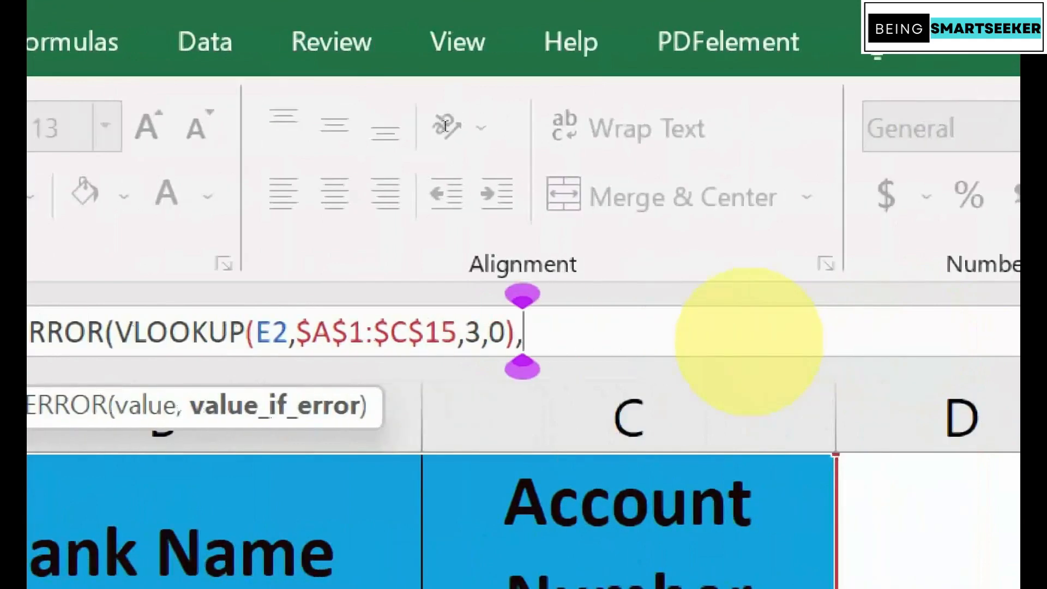
{"action": "type", "text": "\"\""}
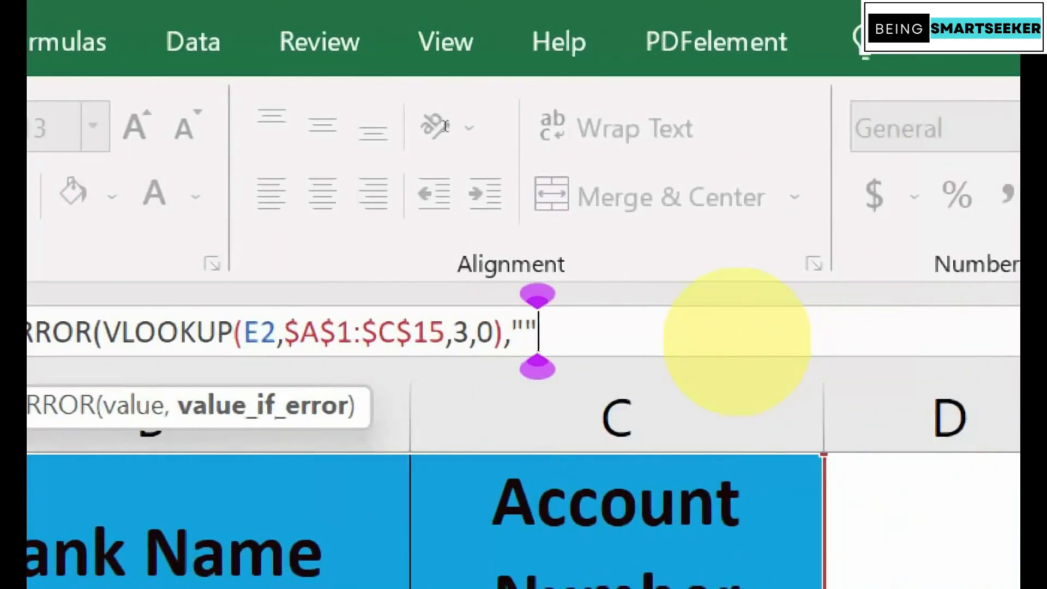
{"action": "type", "text": ")"}
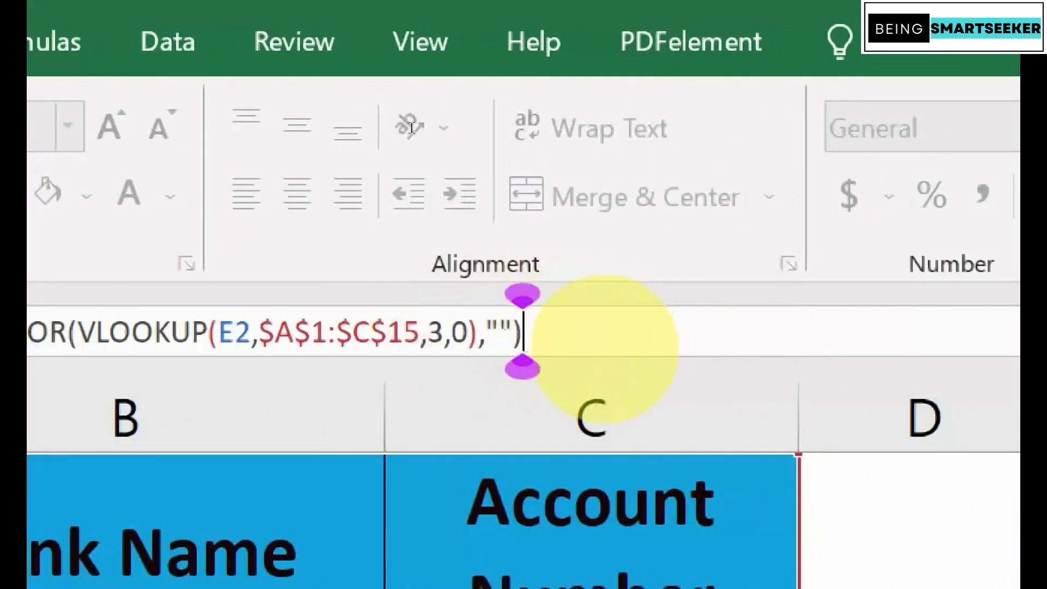
{"action": "key", "text": "Left"}
{"action": "key", "text": "Left"}
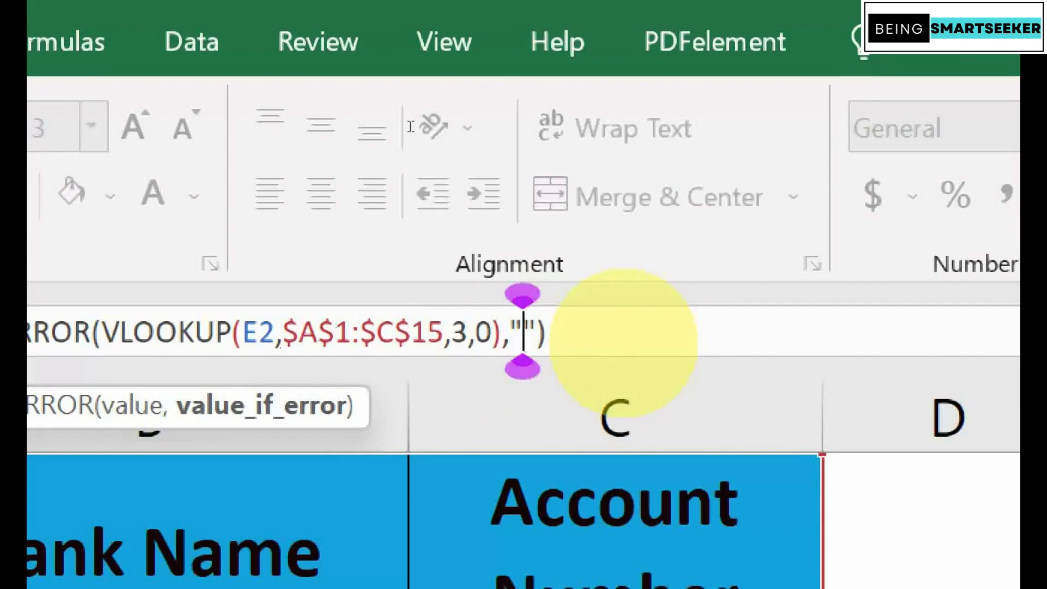
{"action": "type", "text": "Not foun"}
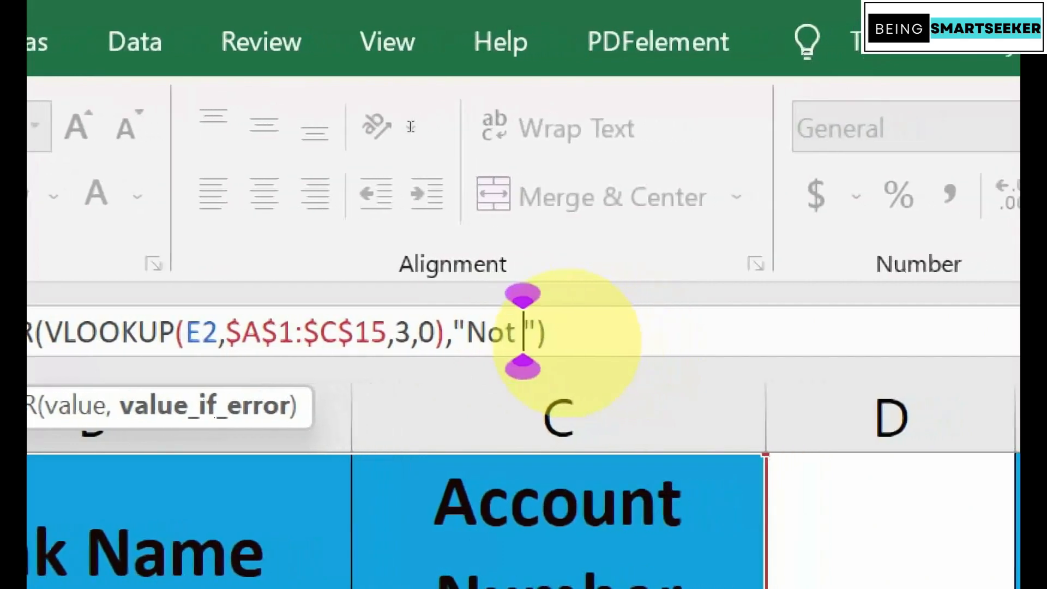
{"action": "type", "text": "d"}
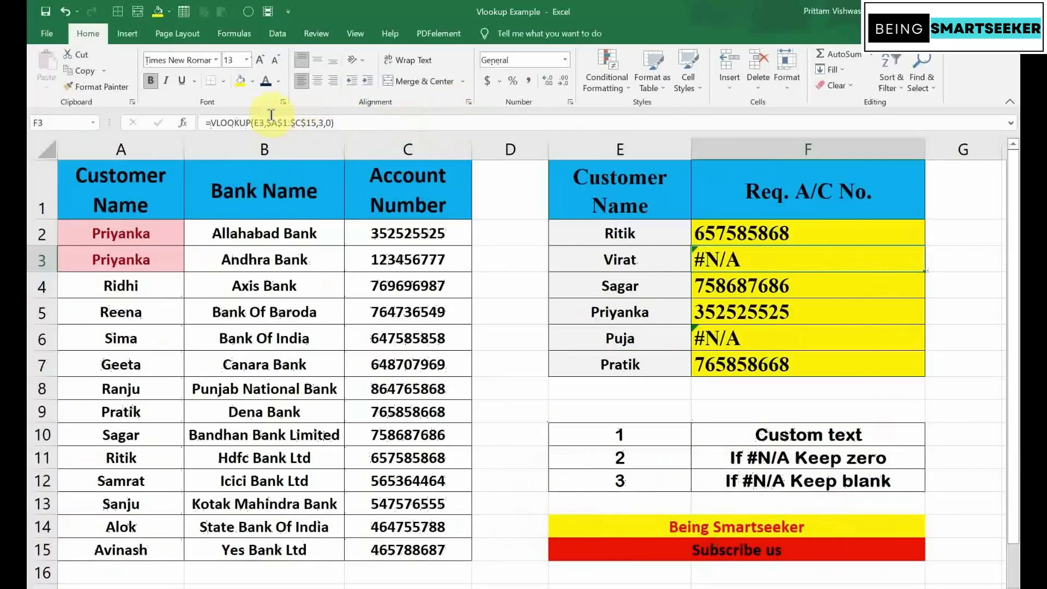
Fill the IFERROR formula from F2 down through F7 and check the F3 result against source table A1:C15
{"action": "left_click_drag", "start_coordinate": [743, 231], "coordinate": [761, 361]}
{"action": "key", "text": "ctrl+d"}
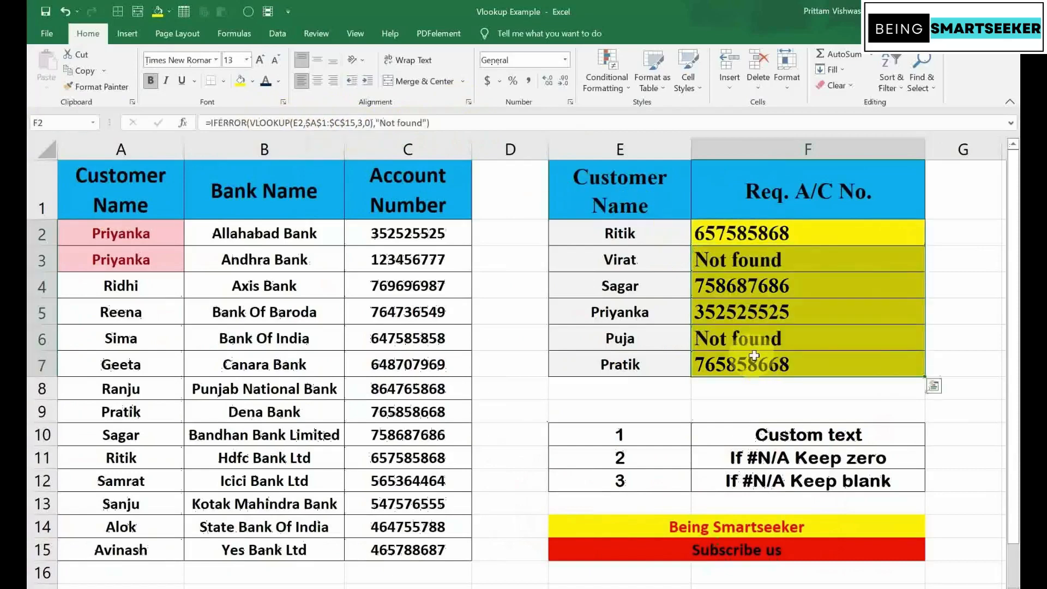
{"action": "left_click", "coordinate": [733, 261]}
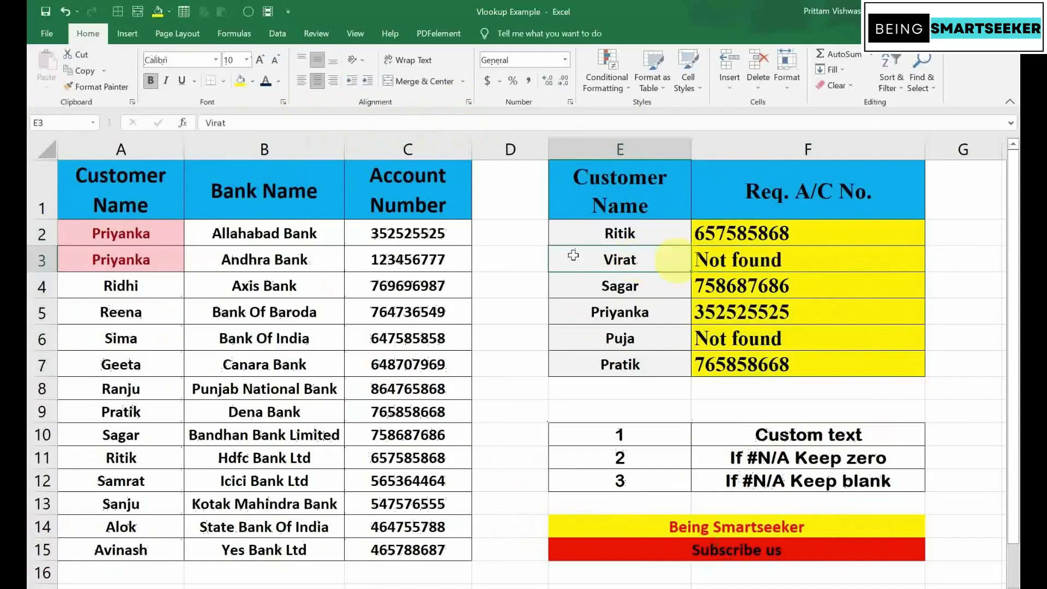
{"action": "left_click_drag", "start_coordinate": [142, 206], "coordinate": [382, 550]}
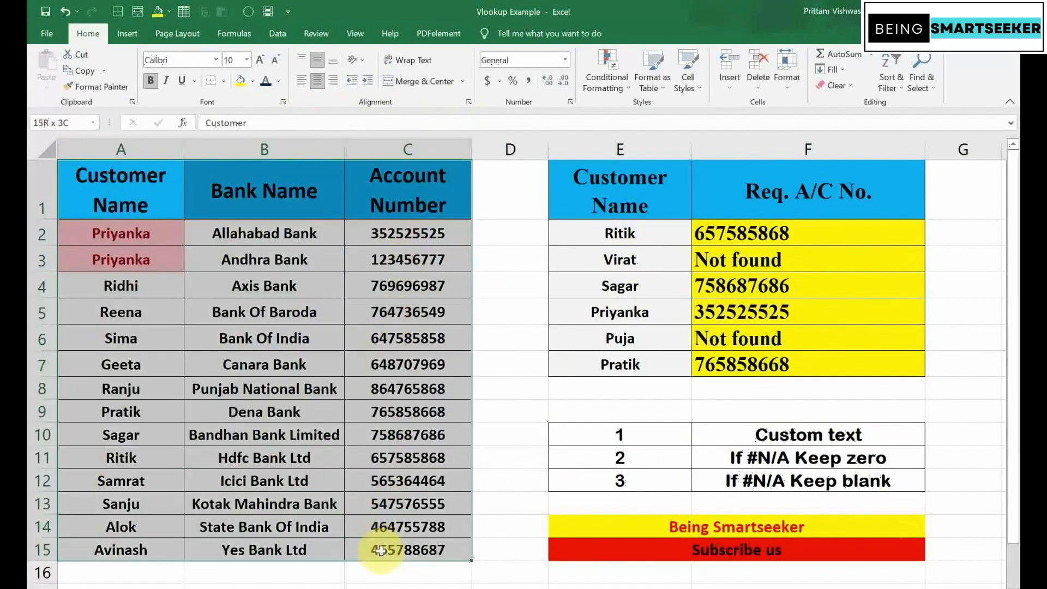
Replace the value_if_error text in F3's IFERROR formula with "Not available"
{"action": "left_click", "coordinate": [770, 257]}
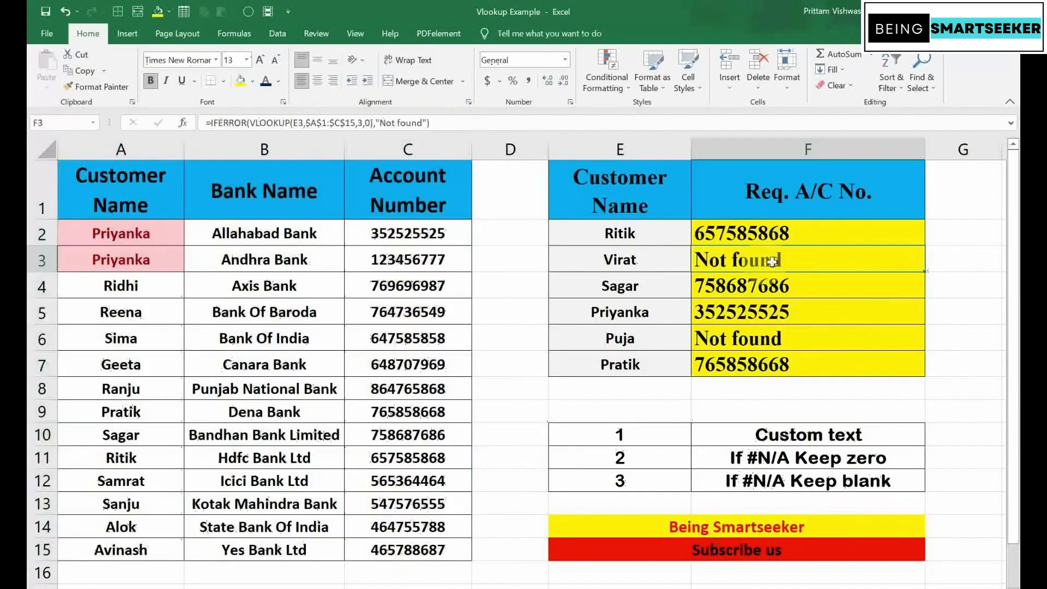
{"action": "left_click", "coordinate": [755, 334]}
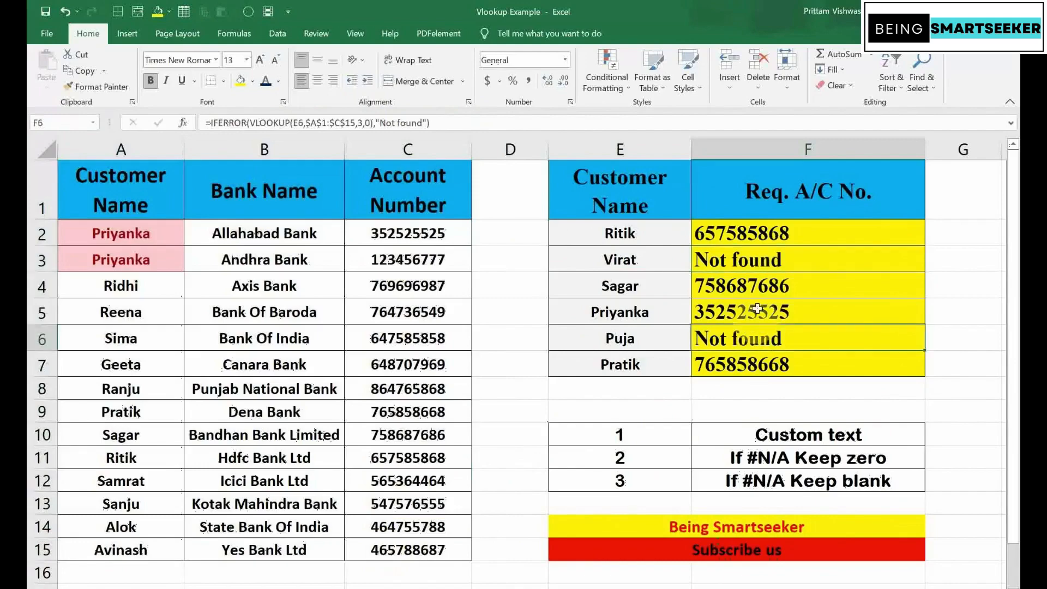
{"action": "left_click", "coordinate": [767, 261]}
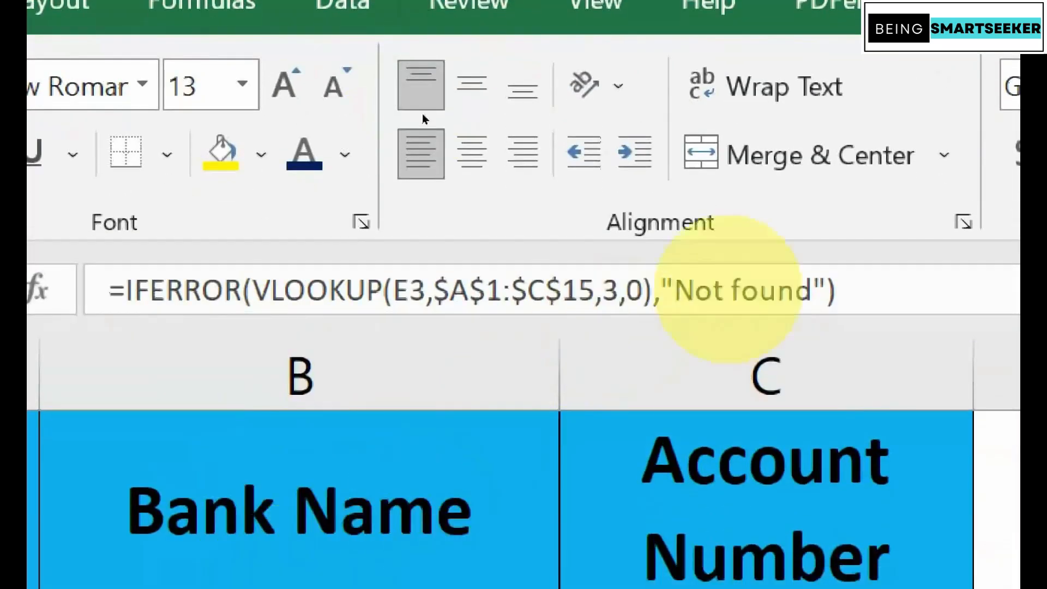
{"action": "left_click", "coordinate": [762, 290]}
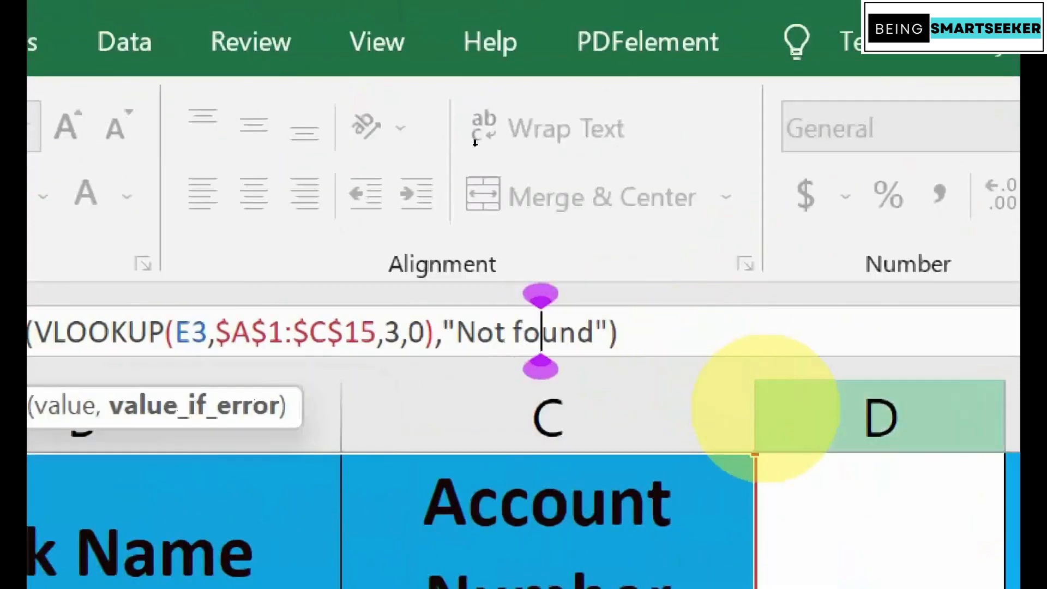
{"action": "key", "text": "Right"}
{"action": "key", "text": "Right"}
{"action": "key", "text": "Right"}
{"action": "key", "text": "BackSpace"}
{"action": "key", "text": "BackSpace"}
{"action": "key", "text": "BackSpace"}
{"action": "key", "text": "BackSpace"}
{"action": "key", "text": "BackSpace"}
{"action": "key", "text": "BackSpace"}
{"action": "key", "text": "BackSpace"}
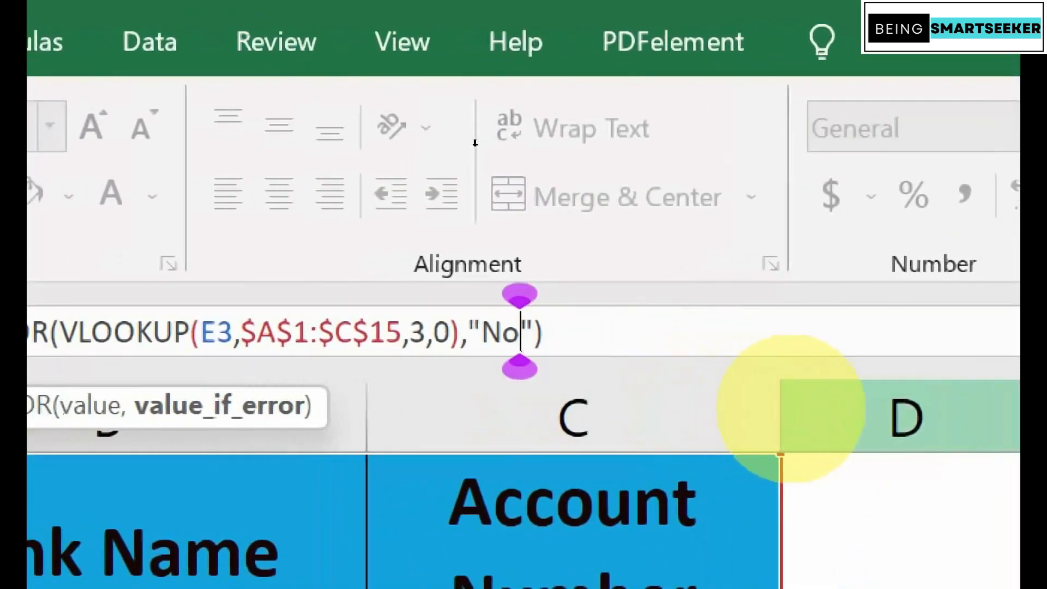
{"action": "key", "text": "BackSpace"}
{"action": "key", "text": "BackSpace"}
{"action": "type", "text": "Not avai"}
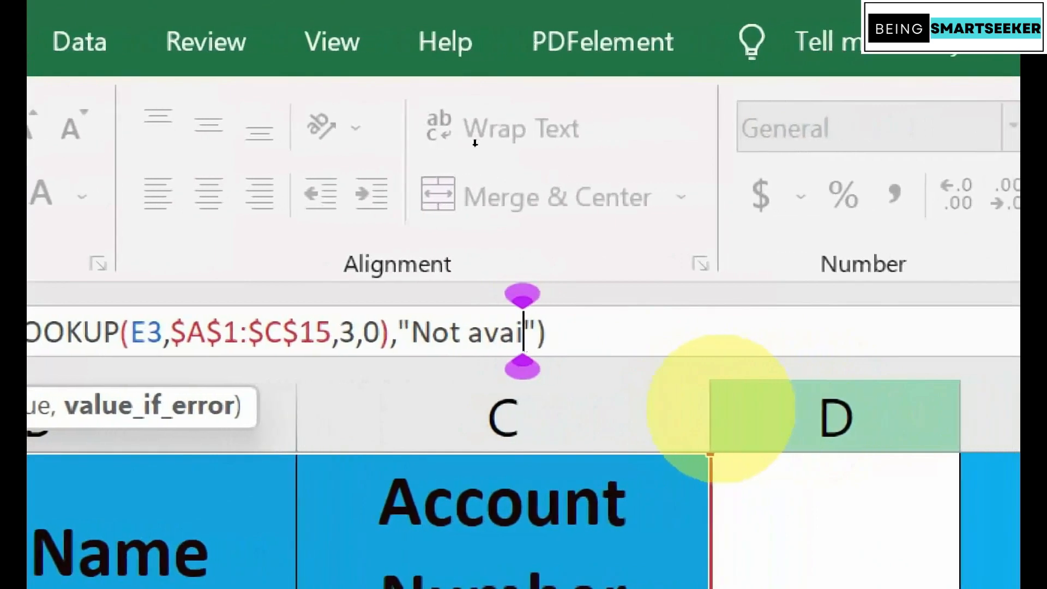
{"action": "type", "text": "lable"}
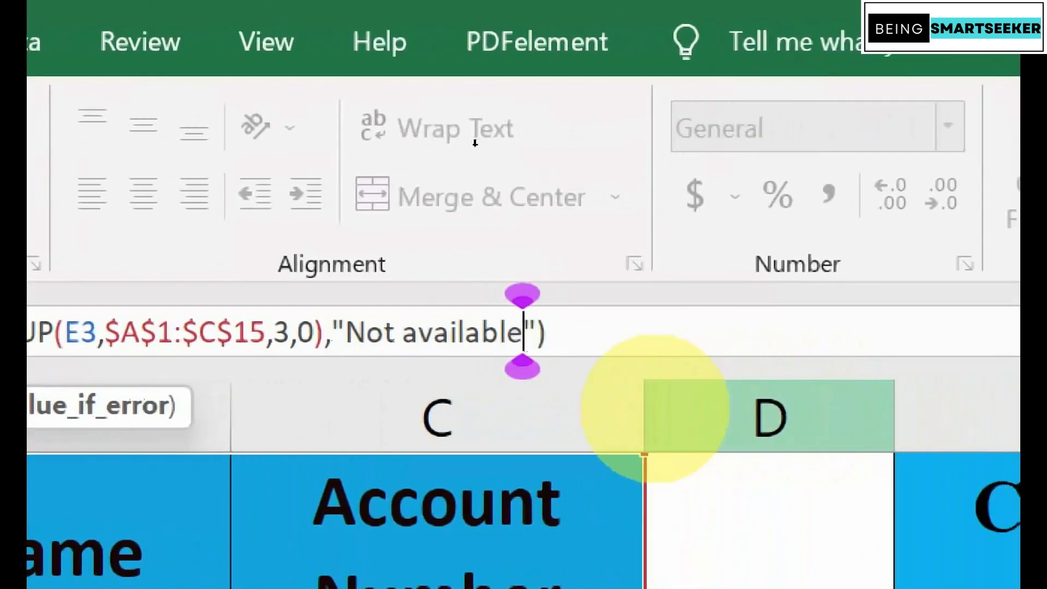
Clear the value_if_error text in F3's IFERROR formula, leaving only empty quotes, and commit the formula
{"action": "key", "text": "BackSpace"}
{"action": "key", "text": "BackSpace"}
{"action": "key", "text": "BackSpace"}
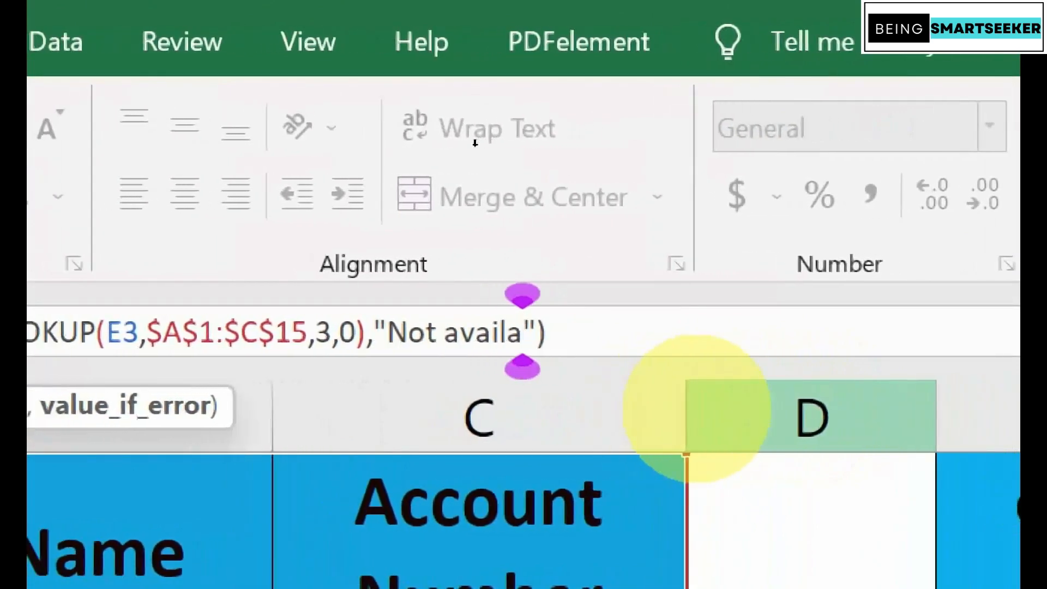
{"action": "key", "text": "BackSpace"}
{"action": "key", "text": "BackSpace"}
{"action": "key", "text": "BackSpace"}
{"action": "key", "text": "BackSpace"}
{"action": "key", "text": "BackSpace"}
{"action": "key", "text": "BackSpace"}
{"action": "key", "text": "BackSpace"}
{"action": "key", "text": "BackSpace"}
{"action": "key", "text": "BackSpace"}
{"action": "key", "text": "BackSpace"}
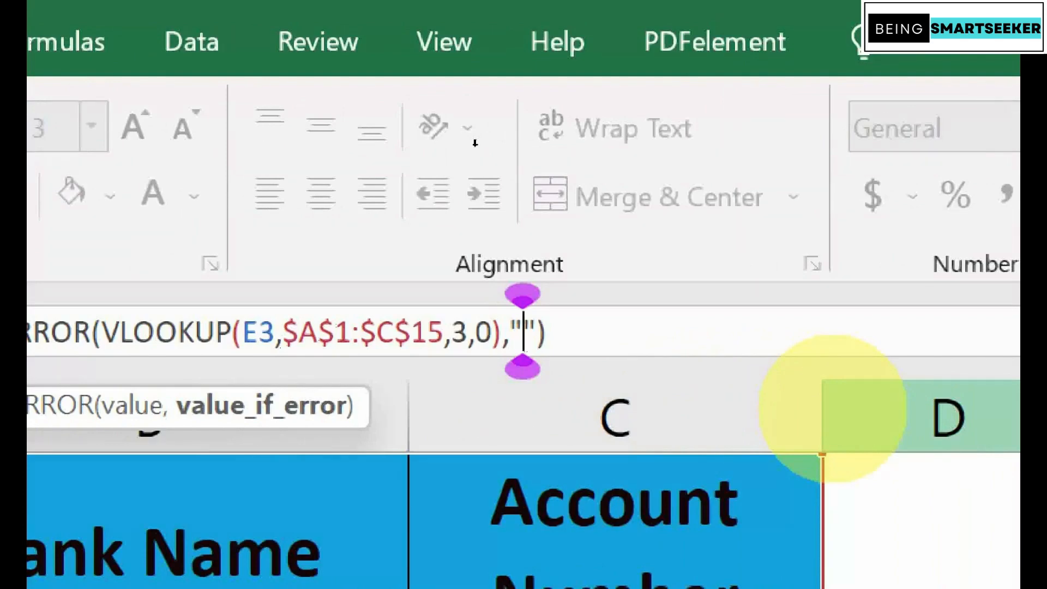
{"action": "key", "text": "Return"}
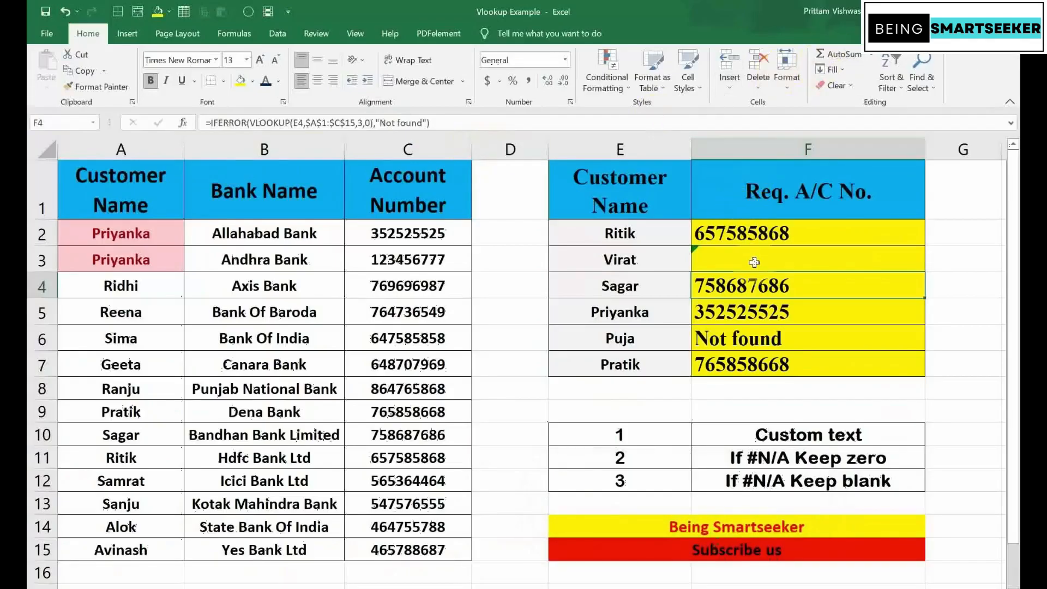
Copy the IFERROR formula from F3 to the whole result range F2:F7
{"action": "left_click", "coordinate": [352, 258]}
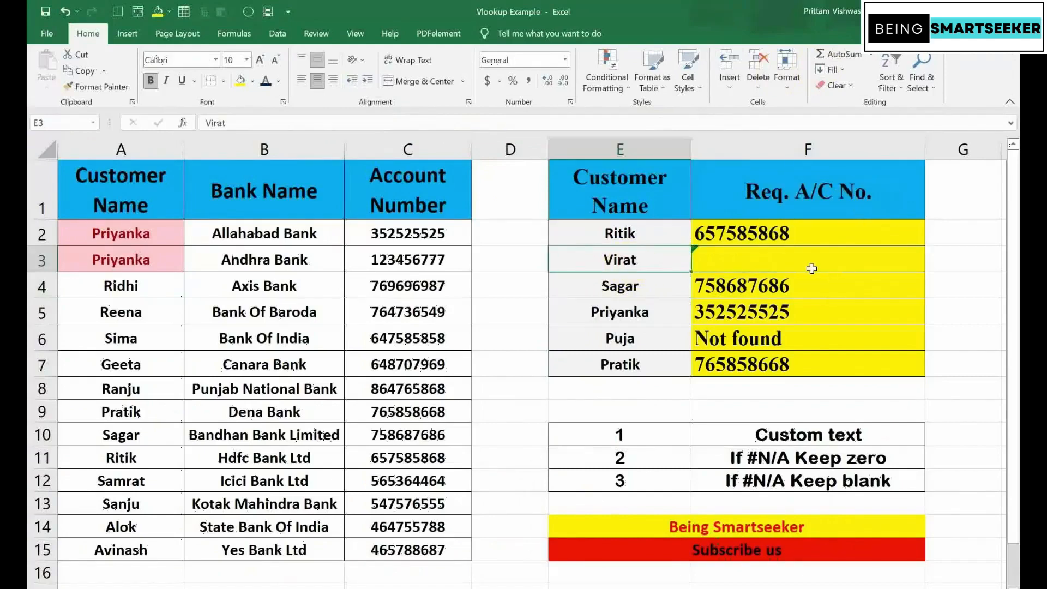
{"action": "key", "text": "ctrl+c"}
{"action": "left_click_drag", "start_coordinate": [758, 233], "coordinate": [784, 339]}
{"action": "left_click", "coordinate": [758, 252]}
{"action": "left_click_drag", "start_coordinate": [780, 235], "coordinate": [790, 363]}
{"action": "key", "text": "ctrl+v"}
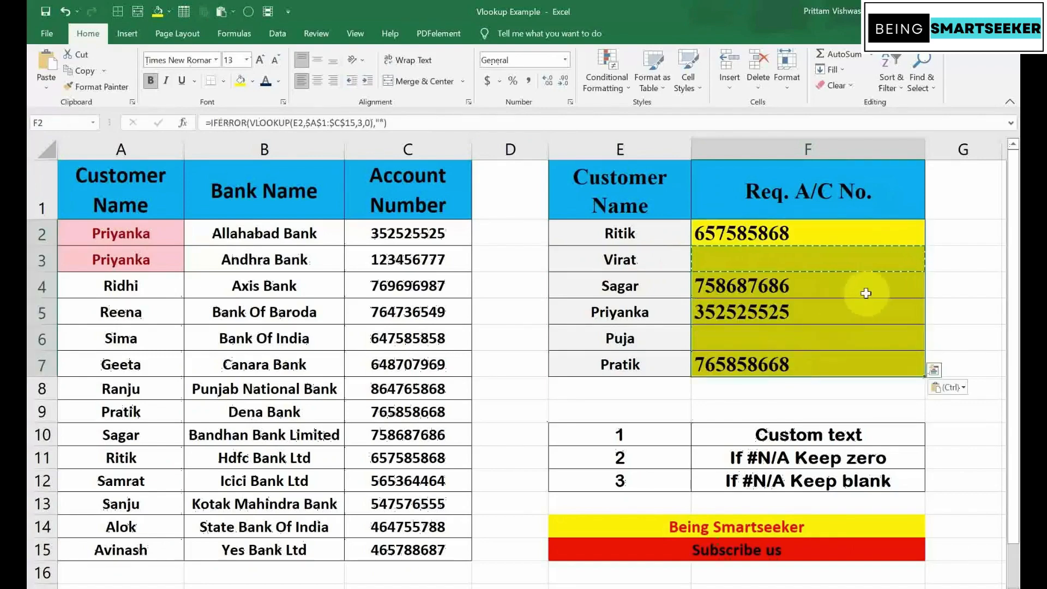
{"action": "key", "text": "Escape"}
{"action": "left_click", "coordinate": [779, 260]}
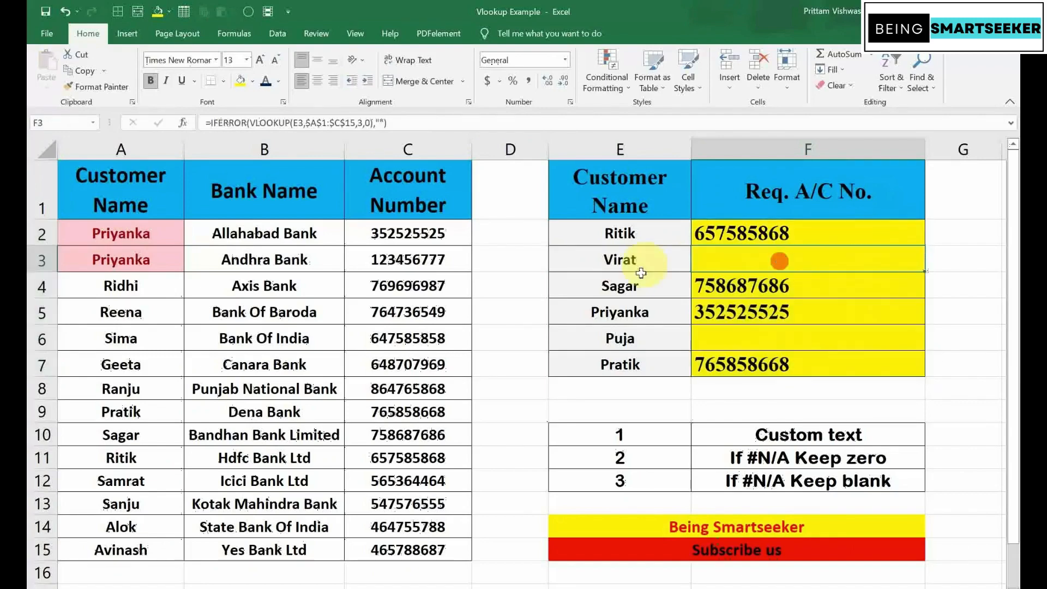
Convert the formulas in F2:F7 to static values with Paste Special Values
{"action": "left_click_drag", "start_coordinate": [807, 236], "coordinate": [816, 351]}
{"action": "key", "text": "ctrl+c"}
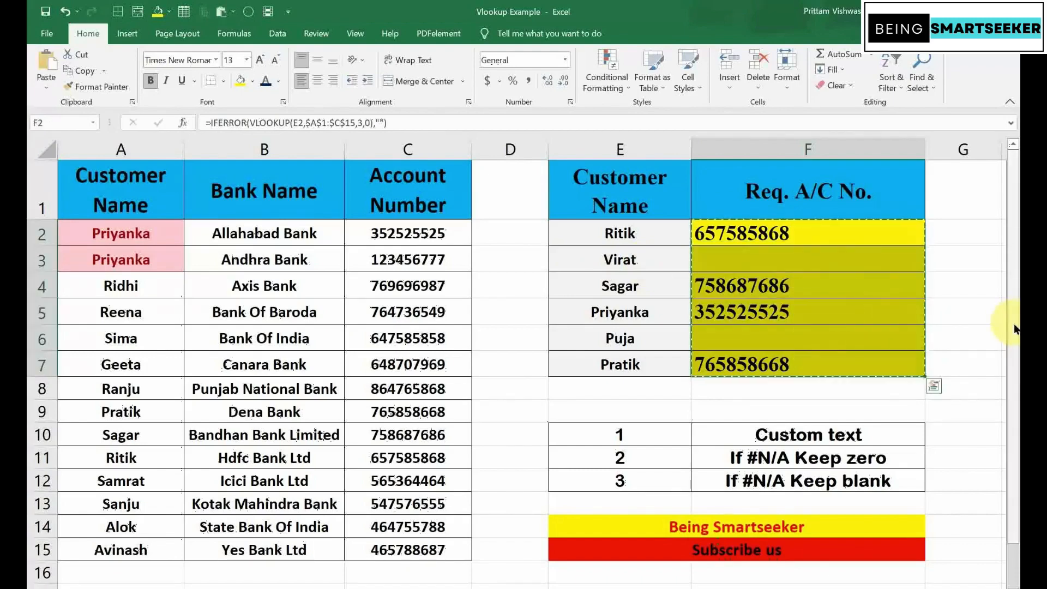
{"action": "key", "text": "ctrl+alt+v"}
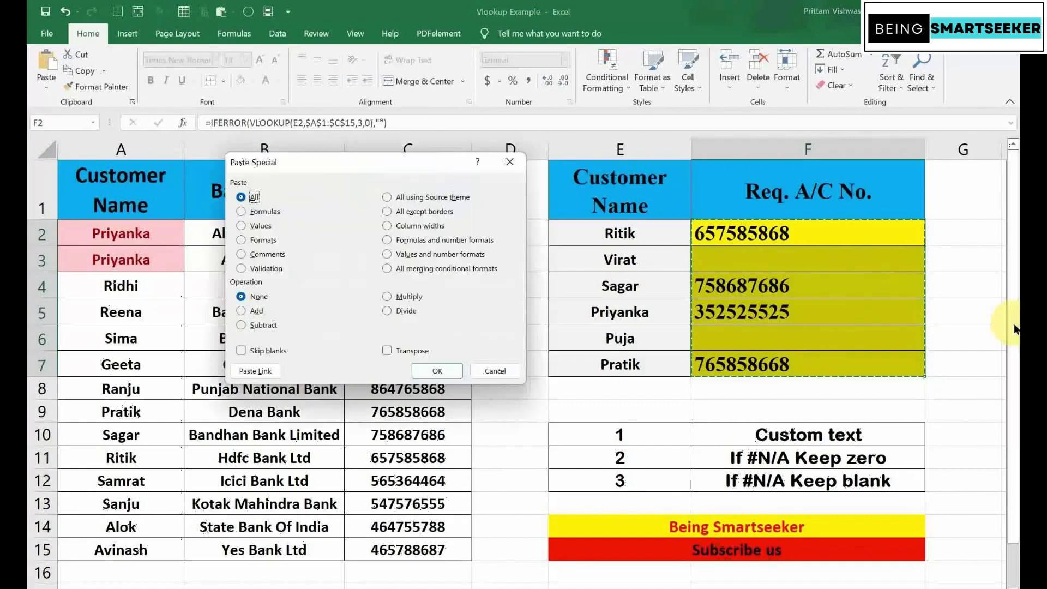
{"action": "left_click", "coordinate": [252, 227]}
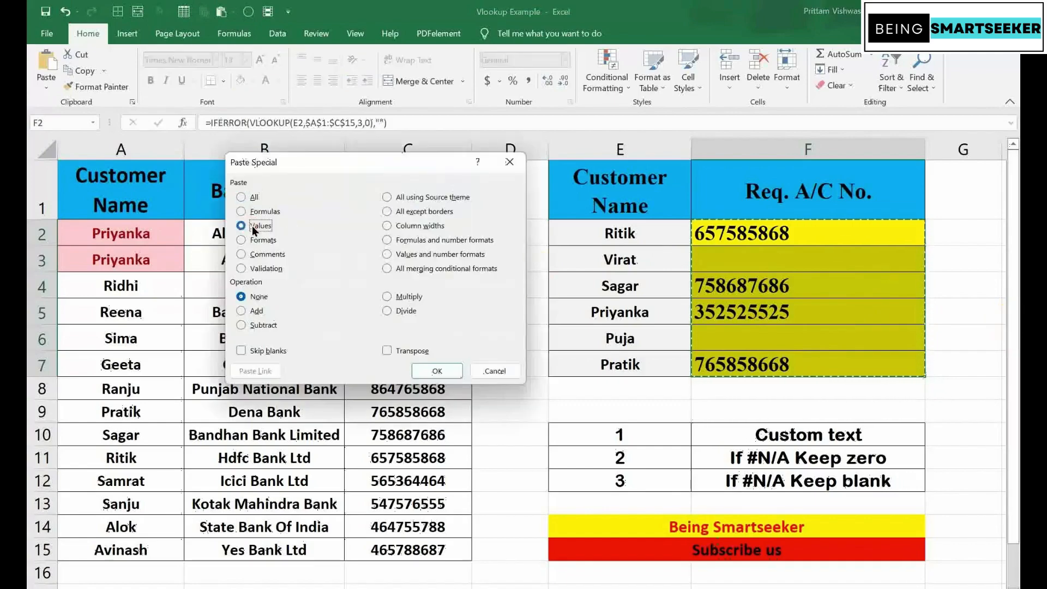
{"action": "key", "text": "Return"}
{"action": "key", "text": "Escape"}
{"action": "key", "text": "Up"}
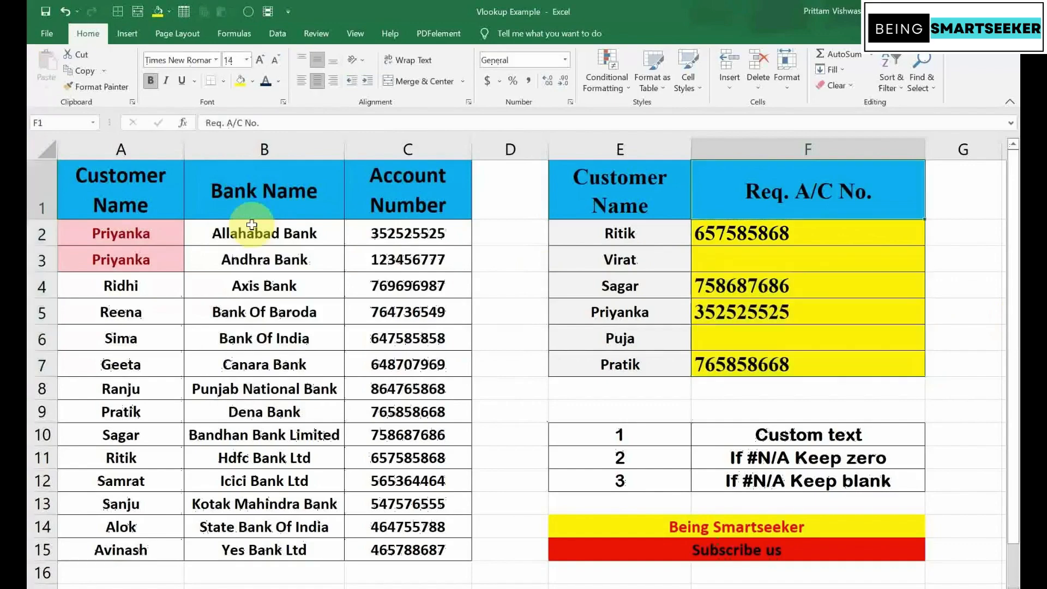
{"action": "key", "text": "Down"}
{"action": "key", "text": "ctrl+shift+Down"}
{"action": "key", "text": "Up"}
{"action": "left_click", "coordinate": [779, 329]}
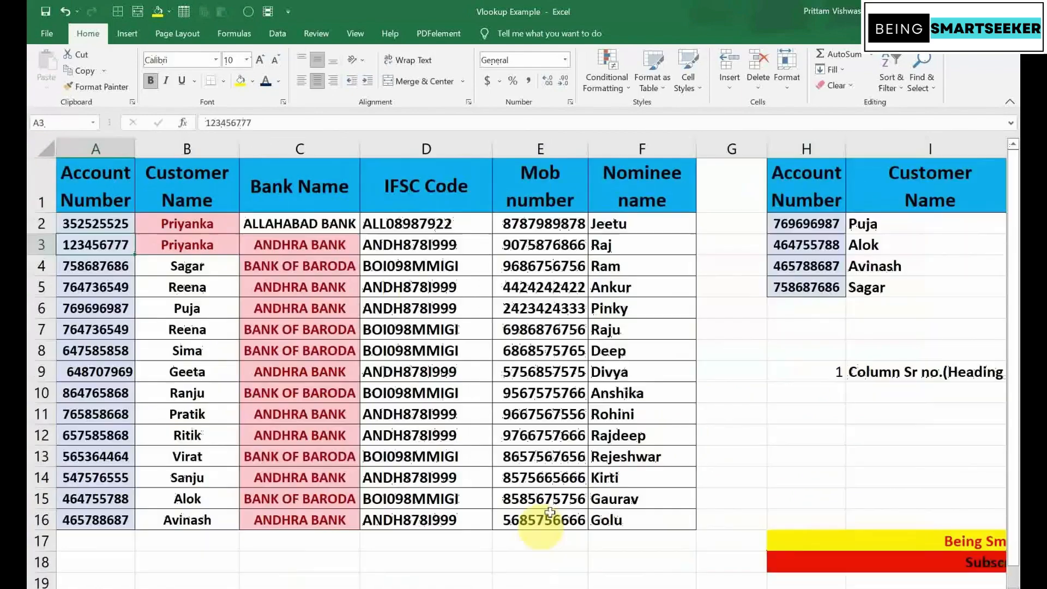
On the sheet with the six-column source table, examine the headings and existing VLOOKUP formulas across I2:M2
{"action": "left_click", "coordinate": [494, 195]}
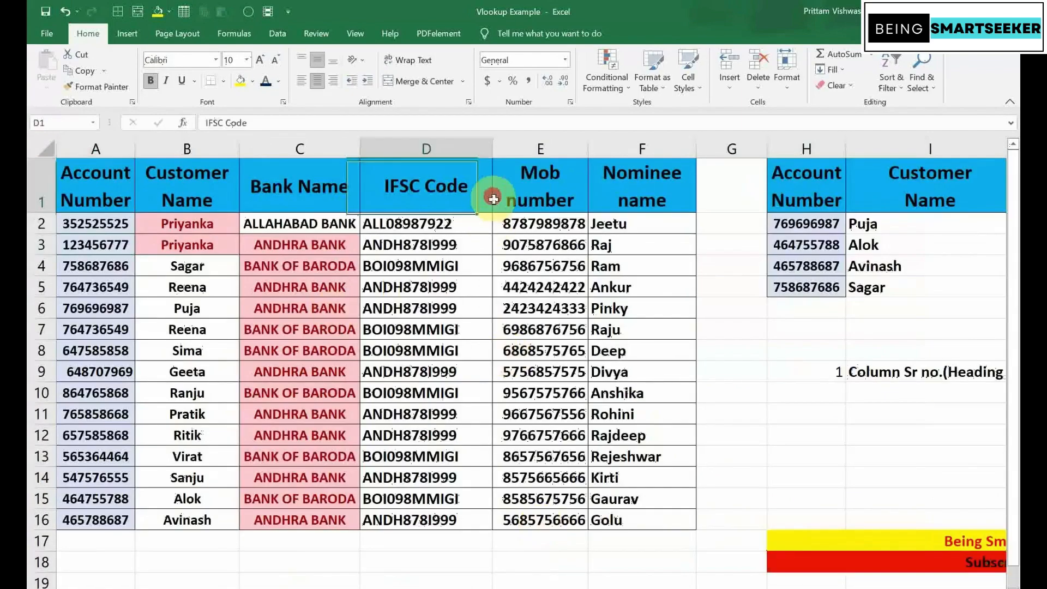
{"action": "key", "text": "Right"}
{"action": "key", "text": "Right"}
{"action": "key", "text": "Right"}
{"action": "key", "text": "Right"}
{"action": "key", "text": "Right"}
{"action": "key", "text": "Right"}
{"action": "key", "text": "Right"}
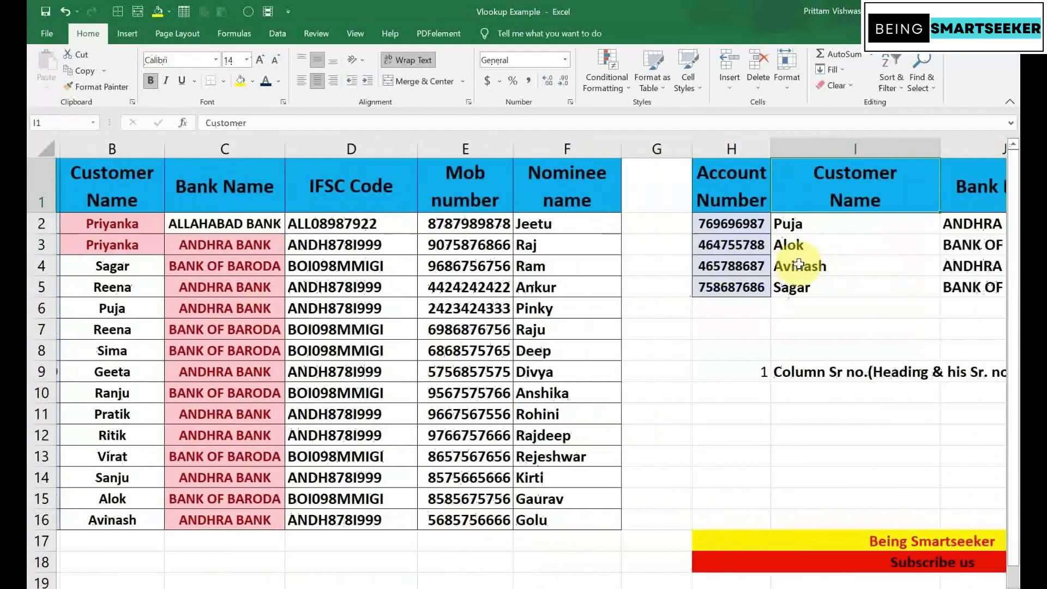
{"action": "key", "text": "Down"}
{"action": "key", "text": "Right"}
{"action": "key", "text": "Right"}
Clear the existing lookup results from I2:M5 in the result table
{"action": "key", "text": "Left"}
{"action": "key", "text": "Left"}
{"action": "key", "text": "Left"}
{"action": "key", "text": "Left"}
{"action": "key", "text": "Left"}
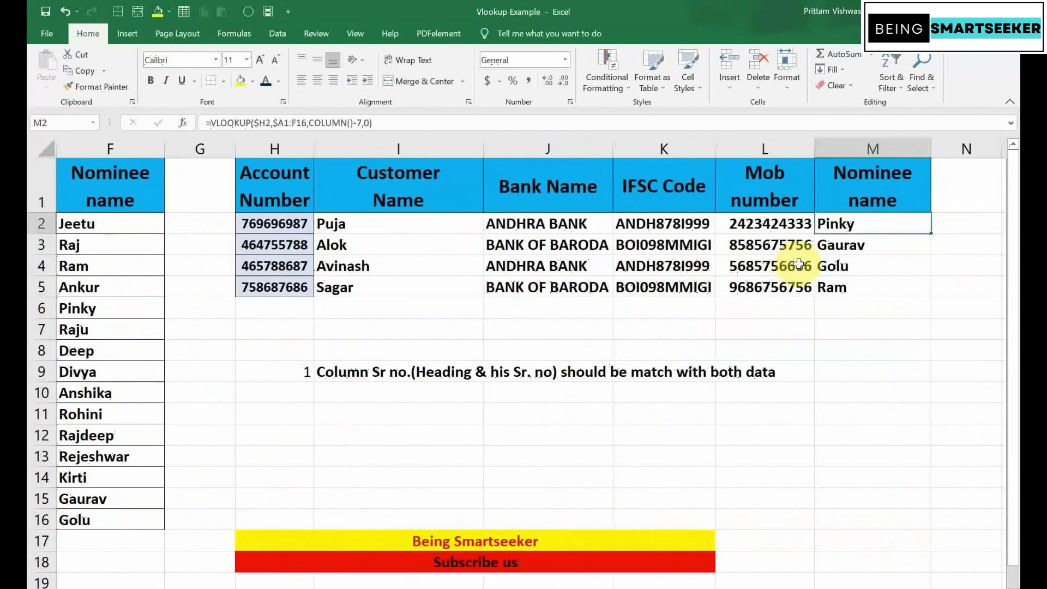
{"action": "key", "text": "shift+Right"}
{"action": "key", "text": "shift+Right"}
{"action": "key", "text": "shift+Right"}
{"action": "key", "text": "shift+Right"}
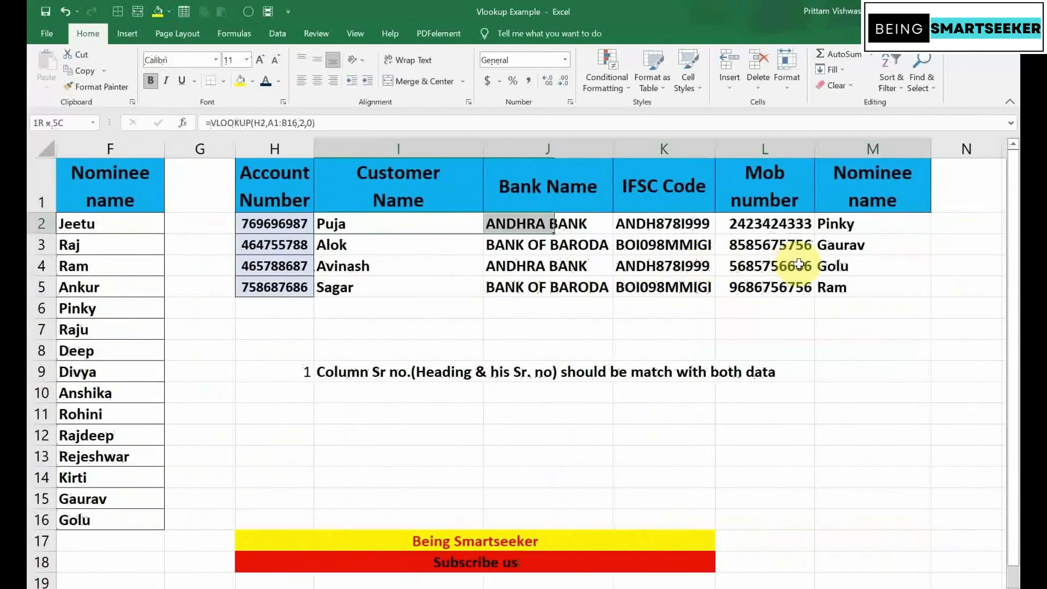
{"action": "key", "text": "shift+Down"}
{"action": "key", "text": "shift+Down"}
{"action": "key", "text": "shift+Down"}
{"action": "key", "text": "Delete"}
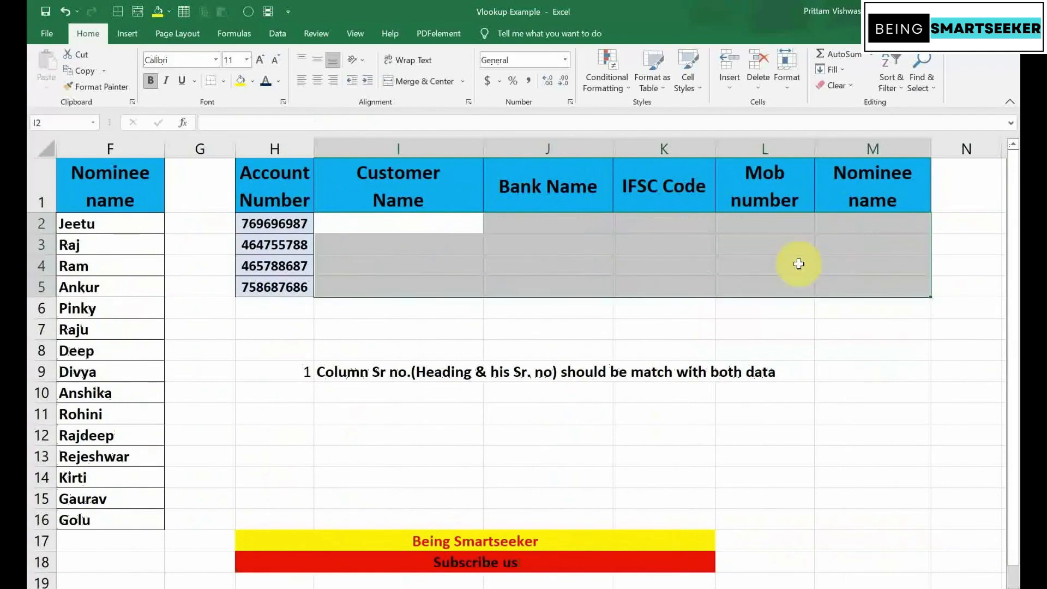
Compare the Account Number column A1:A16 of the source table with the lookup account numbers in H1:H5
{"action": "key", "text": "Up"}
{"action": "key", "text": "Left"}
{"action": "key", "text": "Left"}
{"action": "key", "text": "Left"}
{"action": "key", "text": "Left"}
{"action": "key", "text": "Left"}
{"action": "key", "text": "Left"}
{"action": "key", "text": "Left"}
{"action": "key", "text": "Left"}
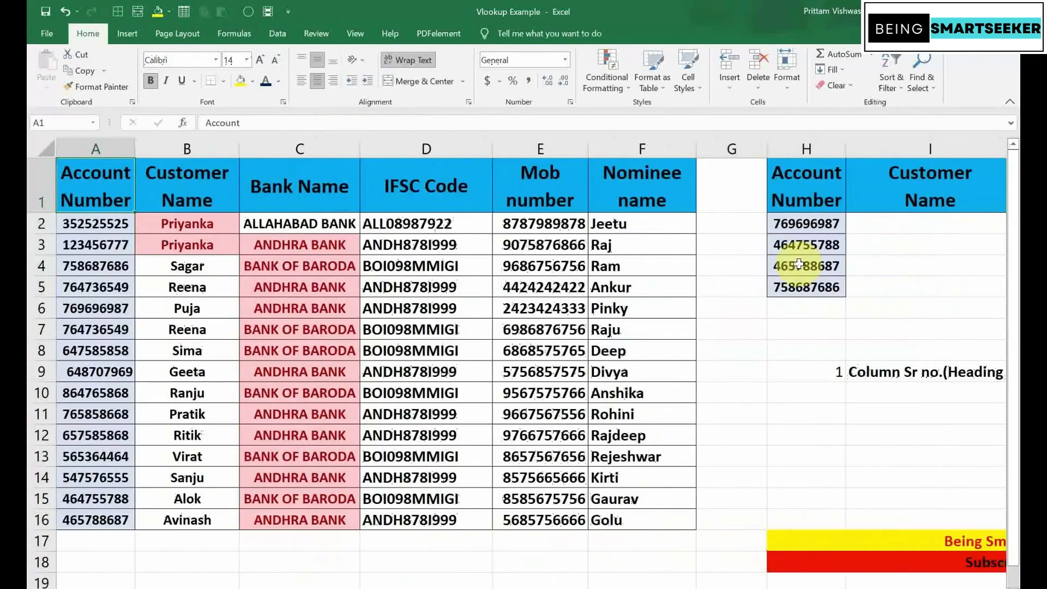
{"action": "key", "text": "ctrl+shift+Down"}
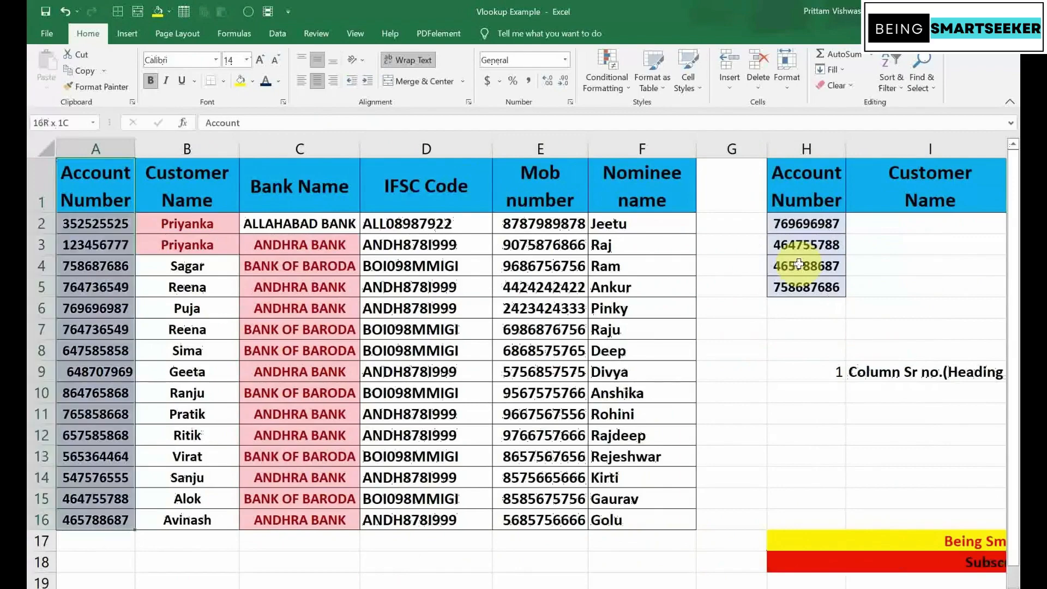
{"action": "key", "text": "ctrl+shift+Up"}
{"action": "key", "text": "ctrl+Right"}
{"action": "key", "text": "Right"}
{"action": "key", "text": "Right"}
{"action": "key", "text": "ctrl+shift+Down"}
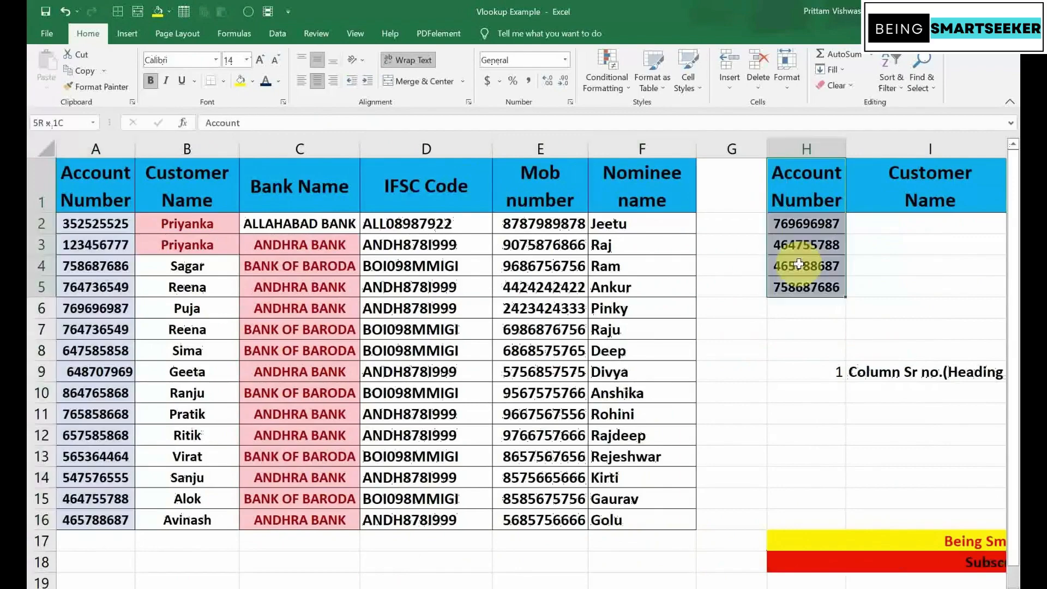
Review the result table's headings from Account Number in H1 to Nominee name in M1 and the empty cells below
{"action": "scroll", "coordinate": [799, 264], "scroll_direction": "right", "scroll_amount": 1}
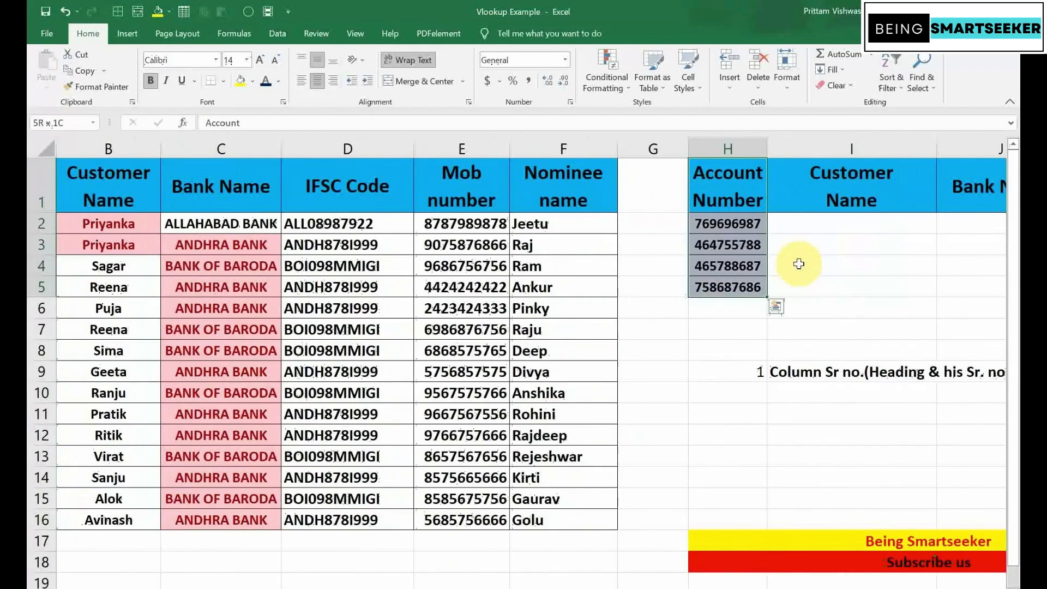
{"action": "key", "text": "Right"}
{"action": "key", "text": "Left"}
{"action": "key", "text": "ctrl+shift+Right"}
{"action": "key", "text": "Left"}
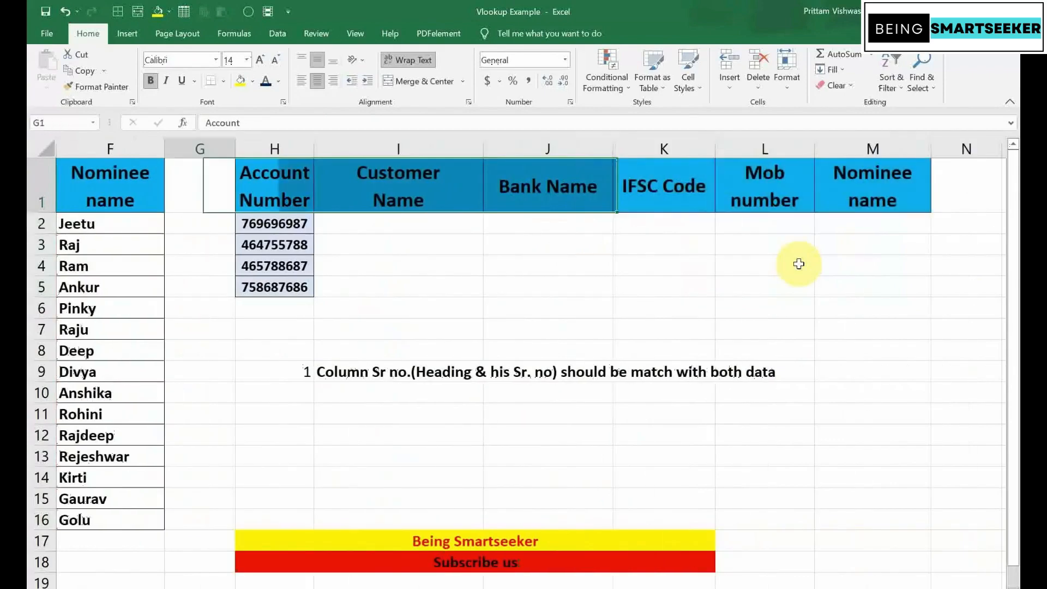
{"action": "key", "text": "Right"}
{"action": "key", "text": "ctrl+shift+Down"}
{"action": "key", "text": "ctrl+shift+Up"}
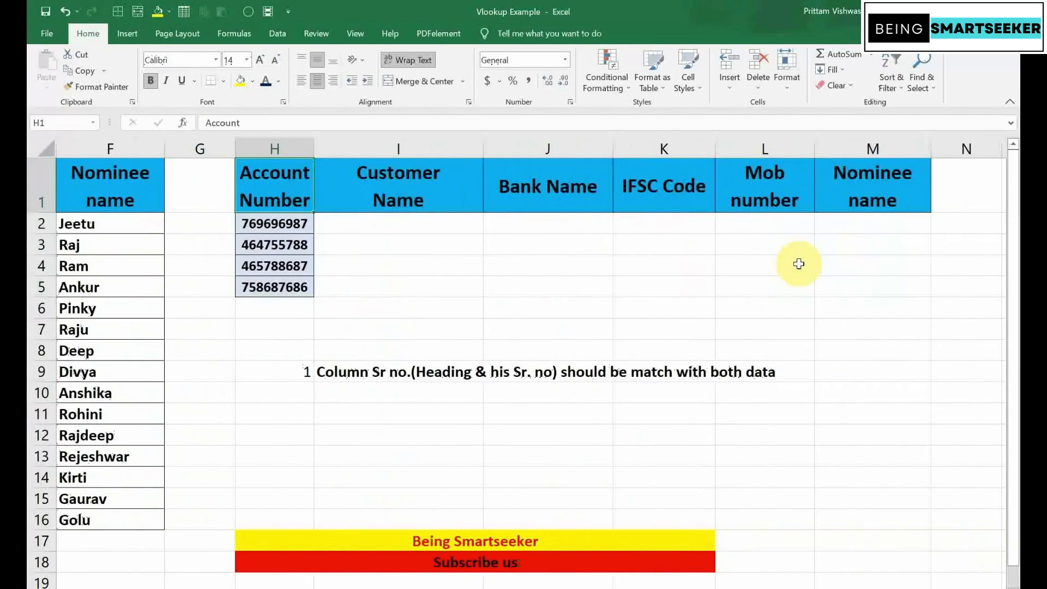
{"action": "key", "text": "Right"}
{"action": "key", "text": "Right"}
{"action": "key", "text": "Right"}
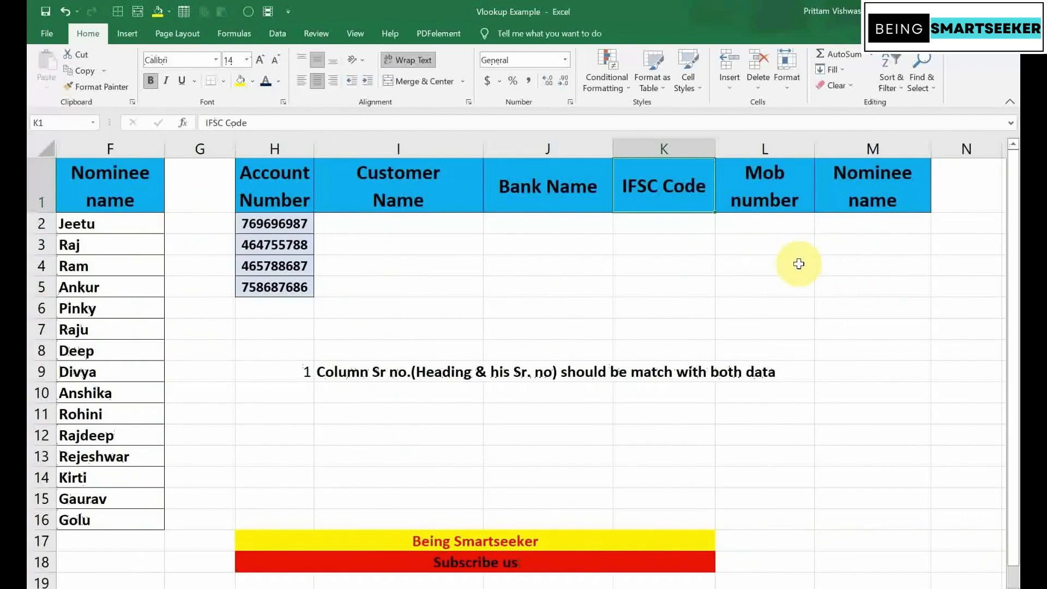
{"action": "key", "text": "Down"}
{"action": "key", "text": "Left"}
{"action": "key", "text": "Left"}
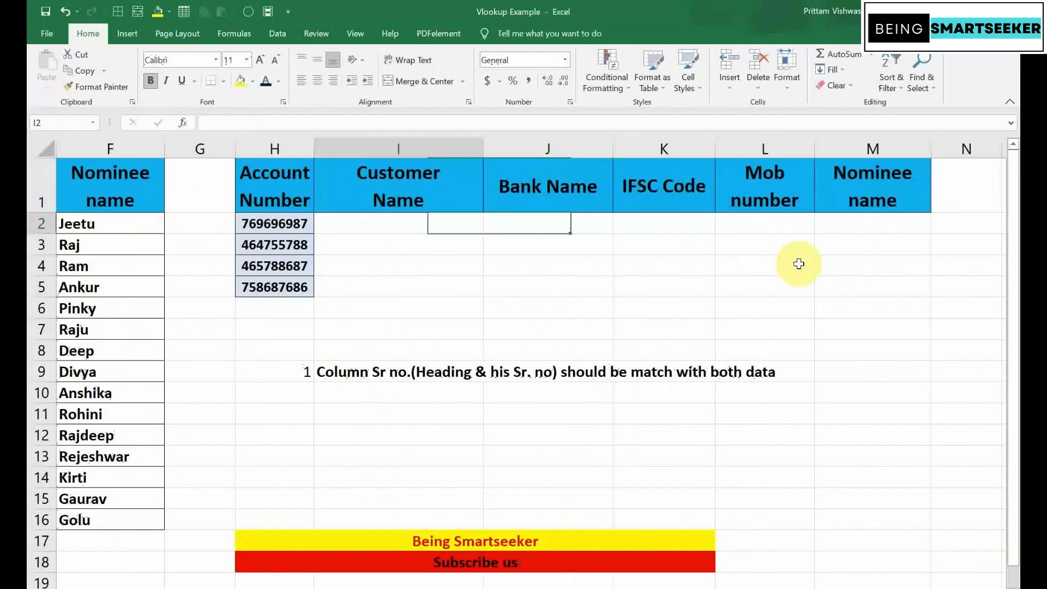
{"action": "key", "text": "Up"}
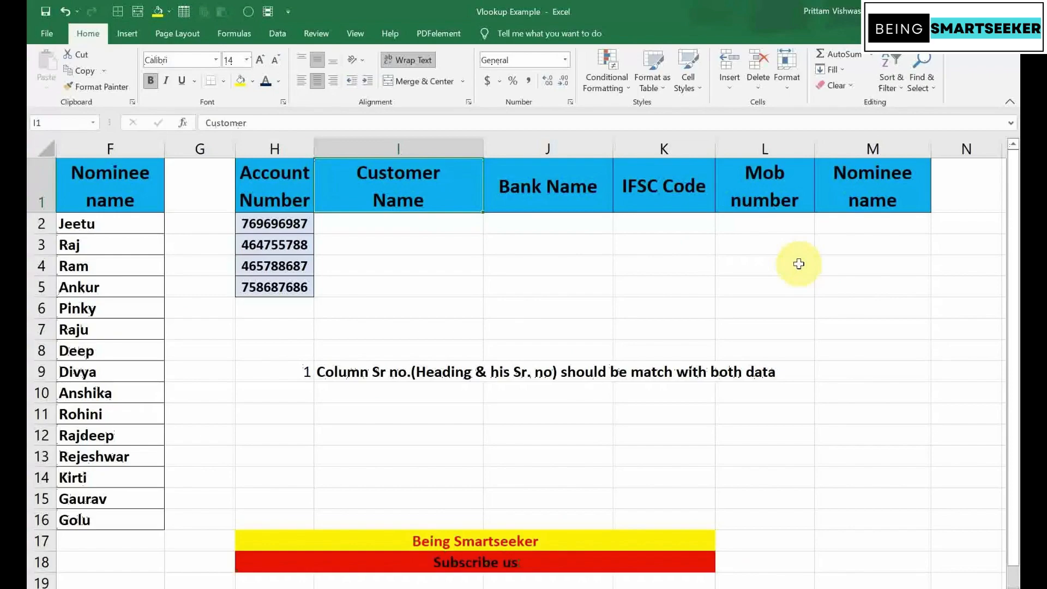
Examine the source table A1:F16 and return to the first empty Customer Name cell, I2
{"action": "key", "text": "ctrl+Left"}
{"action": "key", "text": "ctrl+Left"}
{"action": "key", "text": "ctrl+Left"}
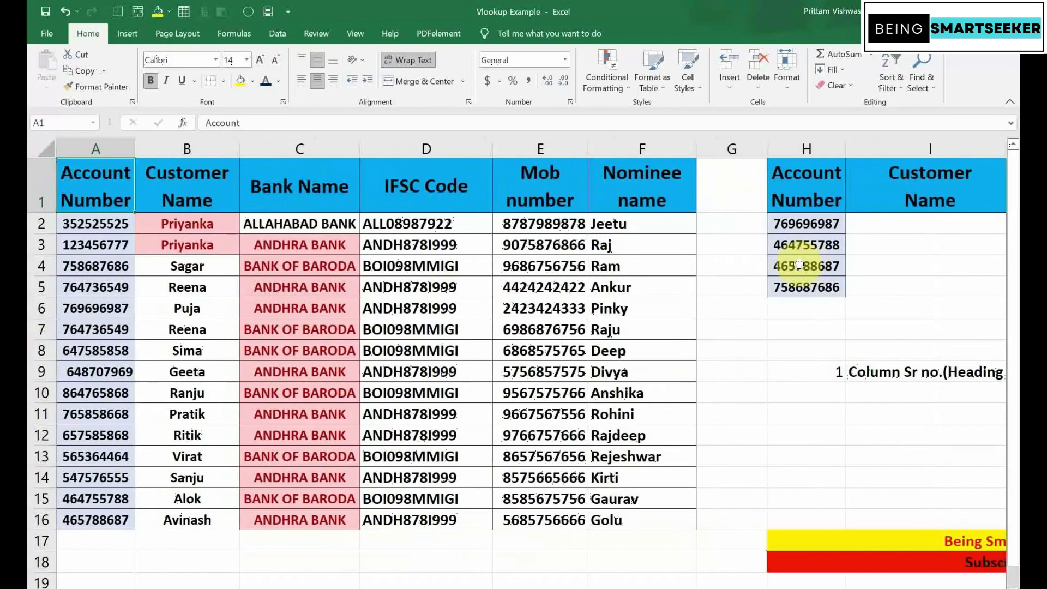
{"action": "key", "text": "ctrl+shift+Right"}
{"action": "key", "text": "shift+Down"}
{"action": "key", "text": "ctrl+shift+Down"}
{"action": "key", "text": "ctrl+Home"}
{"action": "key", "text": "ctrl+Right"}
{"action": "key", "text": "ctrl+Right"}
{"action": "key", "text": "Down"}
{"action": "key", "text": "Right"}
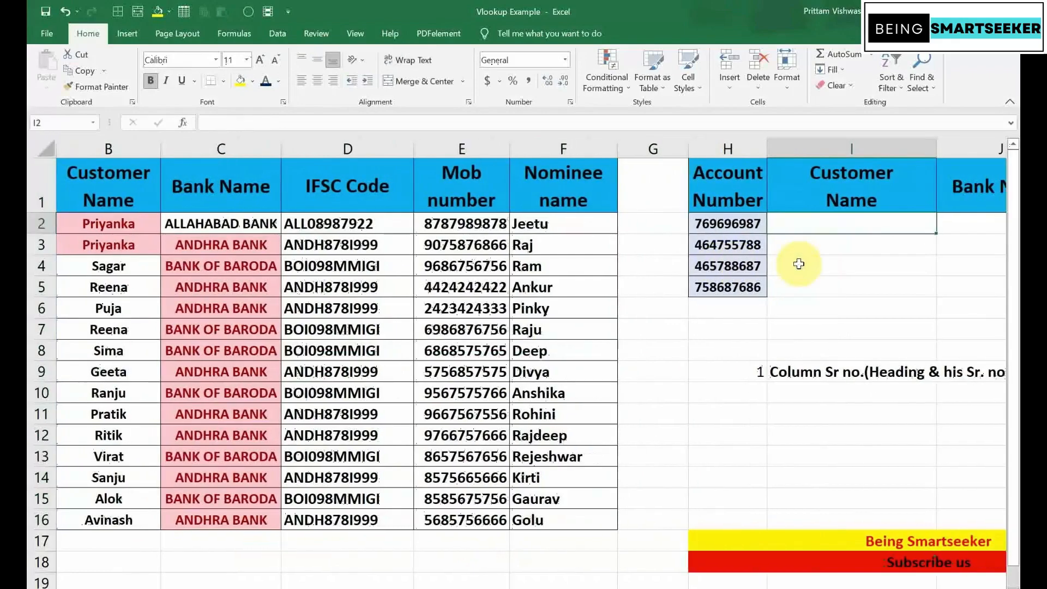
{"action": "scroll", "coordinate": [799, 264], "scroll_direction": "right", "scroll_amount": 2}
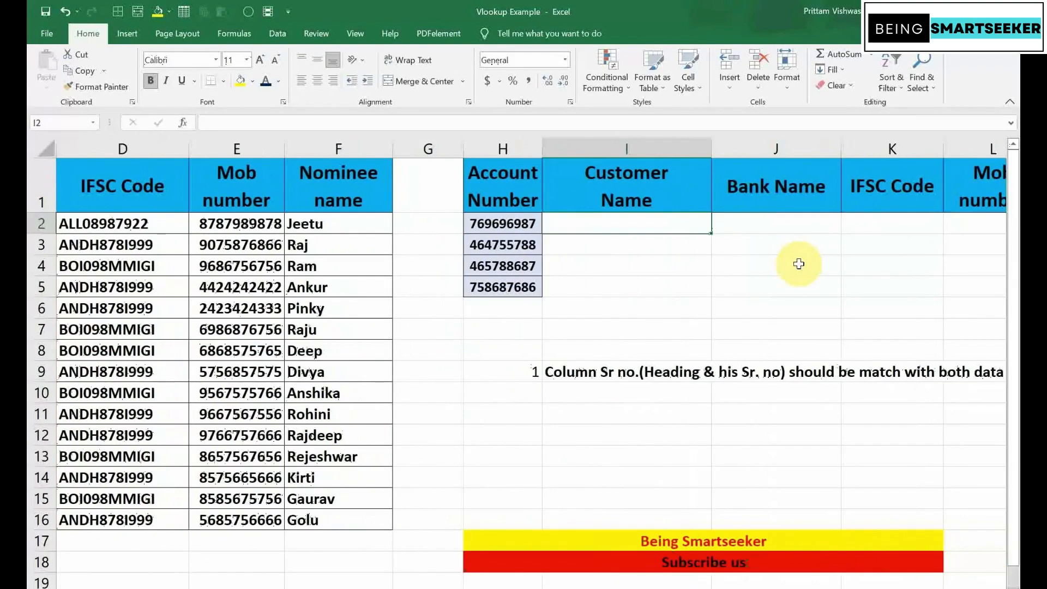
Review the empty result cells across row 2, from Customer Name in I2 to Nominee name in M2
{"action": "key", "text": "Right"}
{"action": "key", "text": "Right"}
{"action": "key", "text": "Right"}
{"action": "key", "text": "Right"}
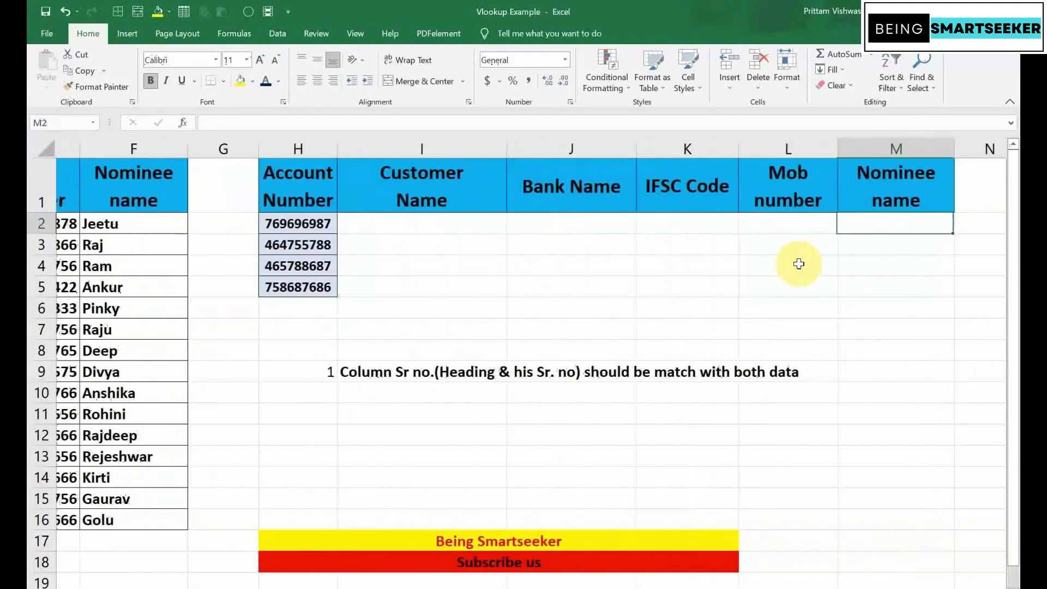
{"action": "key", "text": "Left"}
{"action": "key", "text": "Left"}
{"action": "key", "text": "Left"}
{"action": "key", "text": "Left"}
Highlight the empty result range I2:M5 to examine the cells that need lookup values
{"action": "key", "text": "shift+Right"}
{"action": "key", "text": "shift+Right"}
{"action": "key", "text": "shift+Right"}
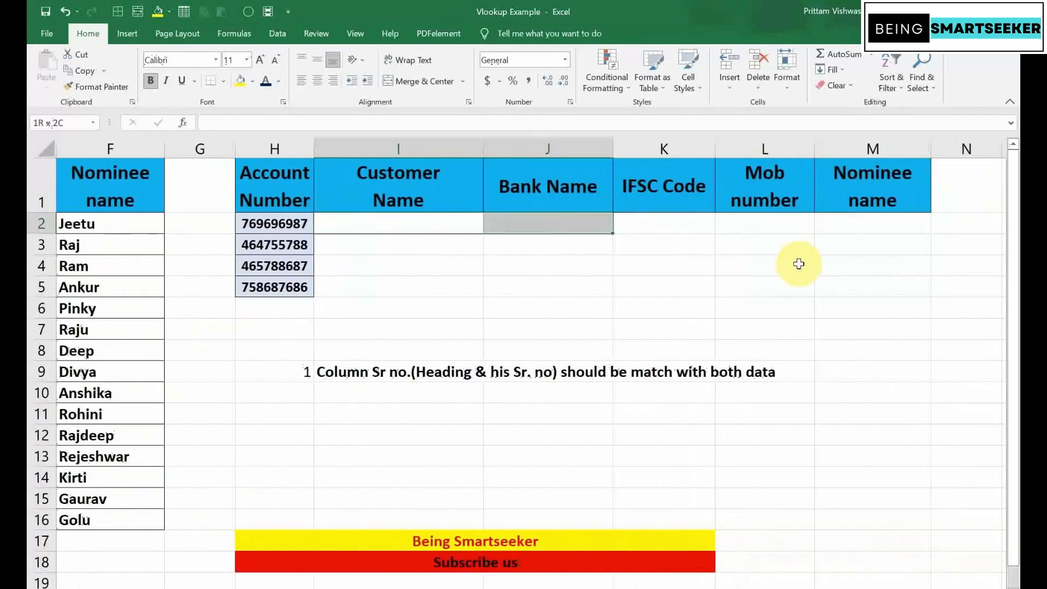
{"action": "key", "text": "shift+Right"}
{"action": "key", "text": "shift+Down"}
{"action": "key", "text": "shift+Down"}
{"action": "key", "text": "shift+Down"}
{"action": "key", "text": "shift+Down"}
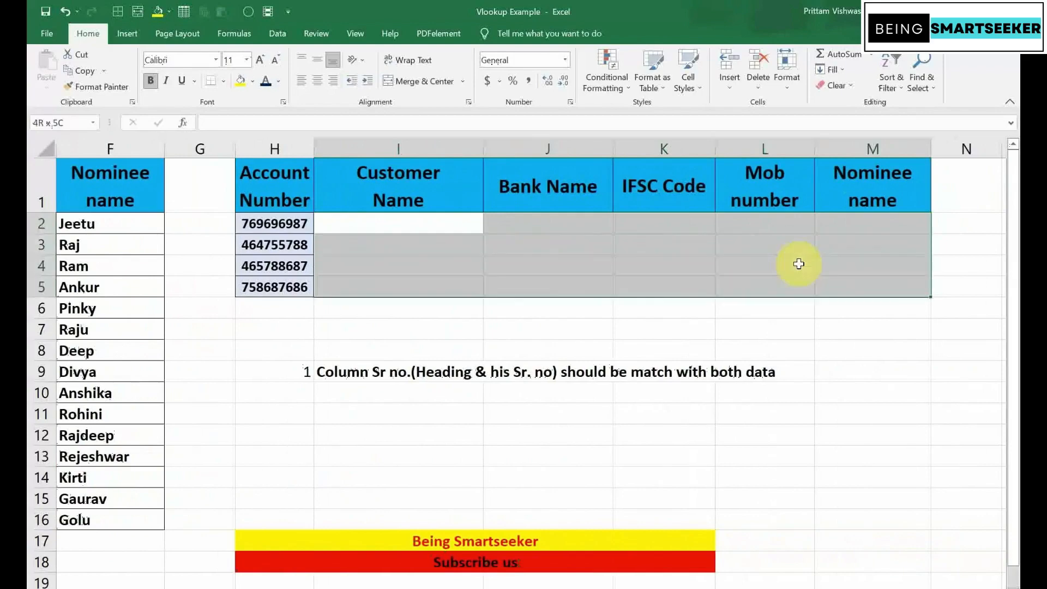
{"action": "key", "text": "shift+Up"}
{"action": "key", "text": "Up"}
{"action": "key", "text": "Down"}
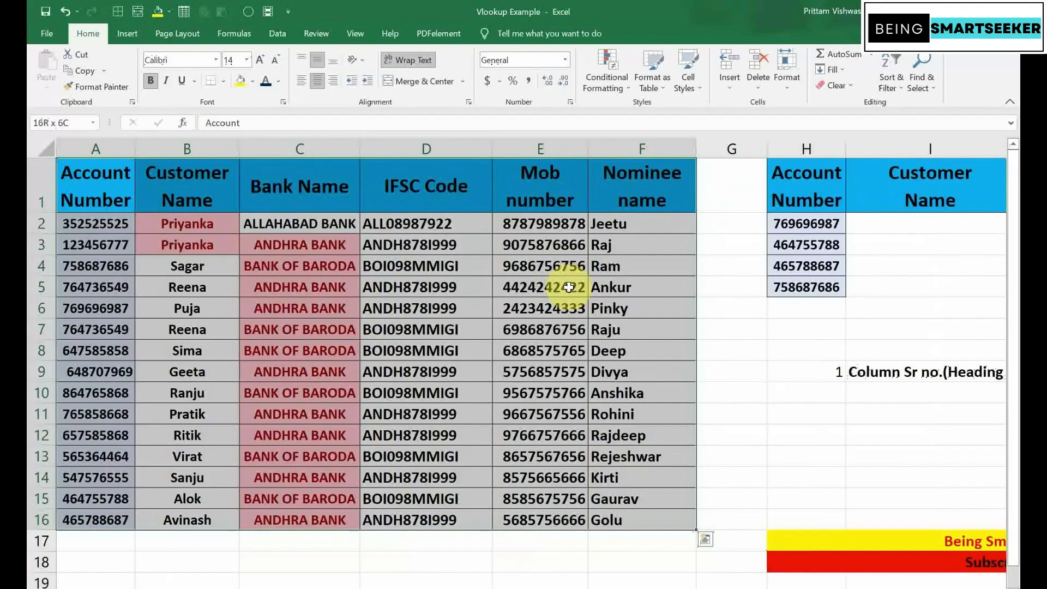
Compare the source headings with the result table's headings from Customer Name in I1 to Nominee name in M1
{"action": "key", "text": "ctrl+Home"}
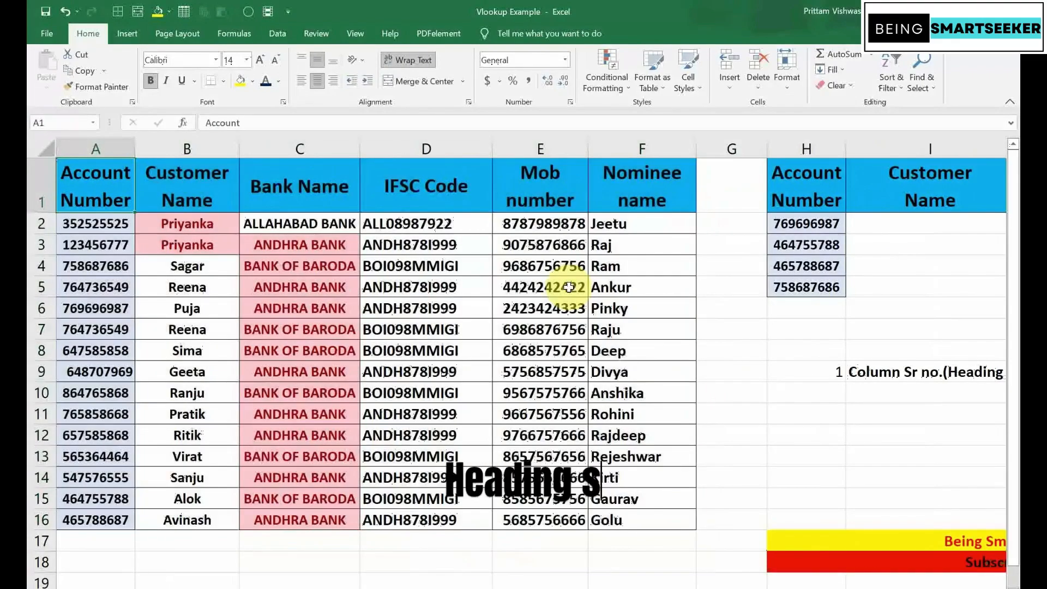
{"action": "key", "text": "Right"}
{"action": "key", "text": "ctrl+shift+Right"}
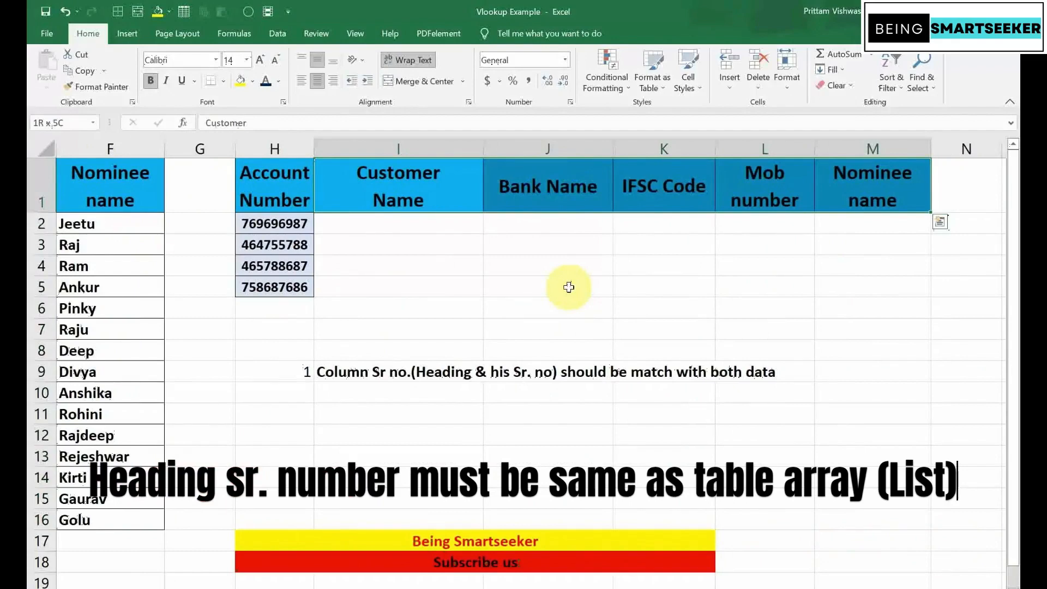
{"action": "key", "text": "Left"}
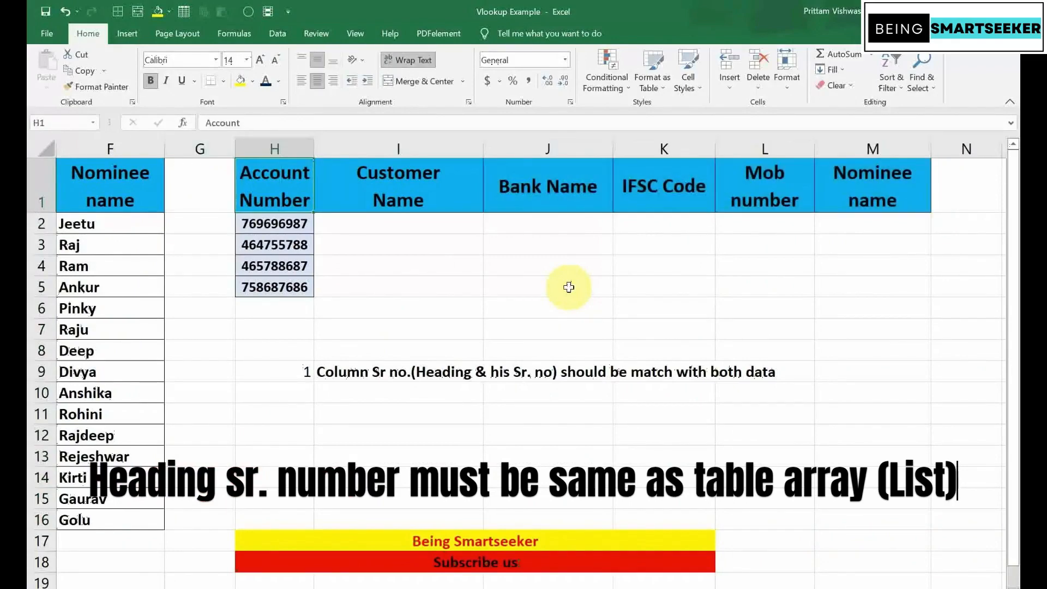
{"action": "key", "text": "Right"}
{"action": "key", "text": "Right"}
{"action": "key", "text": "Right"}
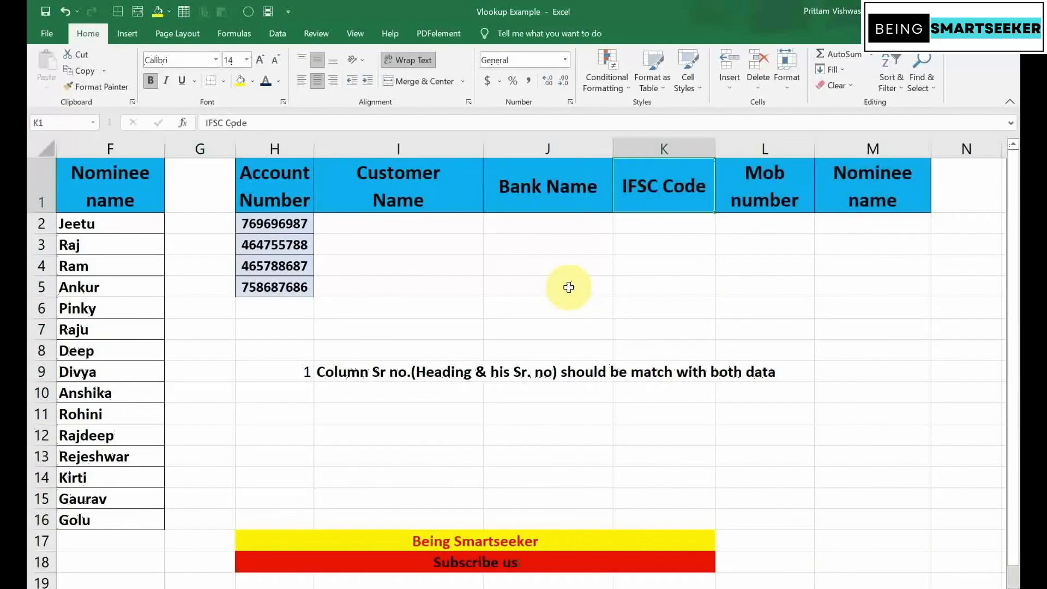
{"action": "key", "text": "Right"}
{"action": "key", "text": "ctrl+Left"}
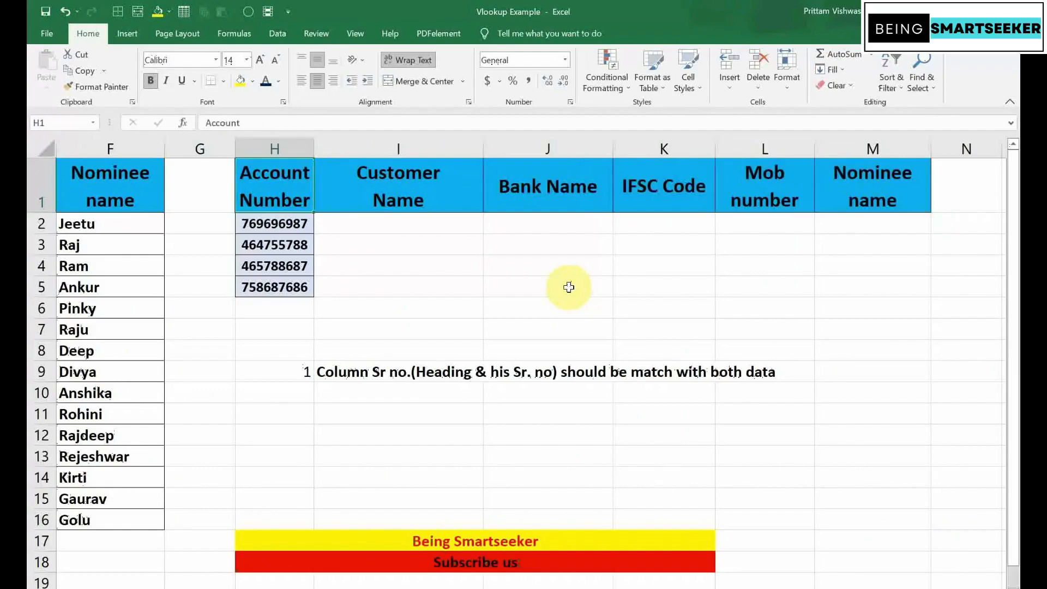
Check the order of the source table's headings from Account Number in A1 to Nominee name in F1
{"action": "key", "text": "ctrl+Left"}
{"action": "key", "text": "ctrl+Left"}
{"action": "key", "text": "Right"}
{"action": "key", "text": "Right"}
{"action": "key", "text": "Right"}
{"action": "key", "text": "Right"}
{"action": "key", "text": "Right"}
{"action": "key", "text": "Right"}
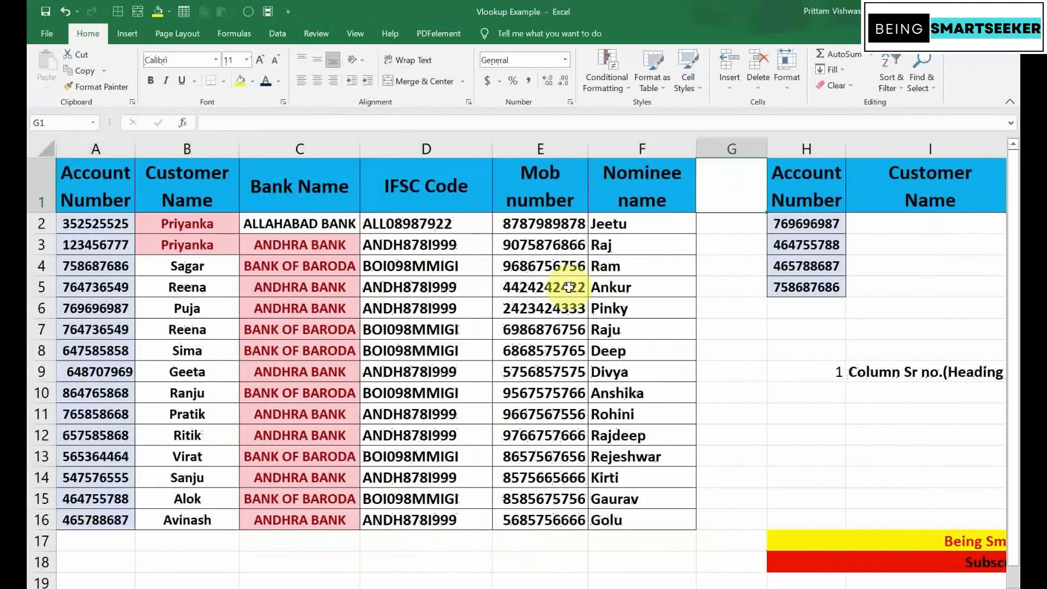
{"action": "key", "text": "Left"}
{"action": "key", "text": "Left"}
{"action": "key", "text": "Left"}
{"action": "key", "text": "Left"}
{"action": "key", "text": "Left"}
{"action": "key", "text": "Left"}
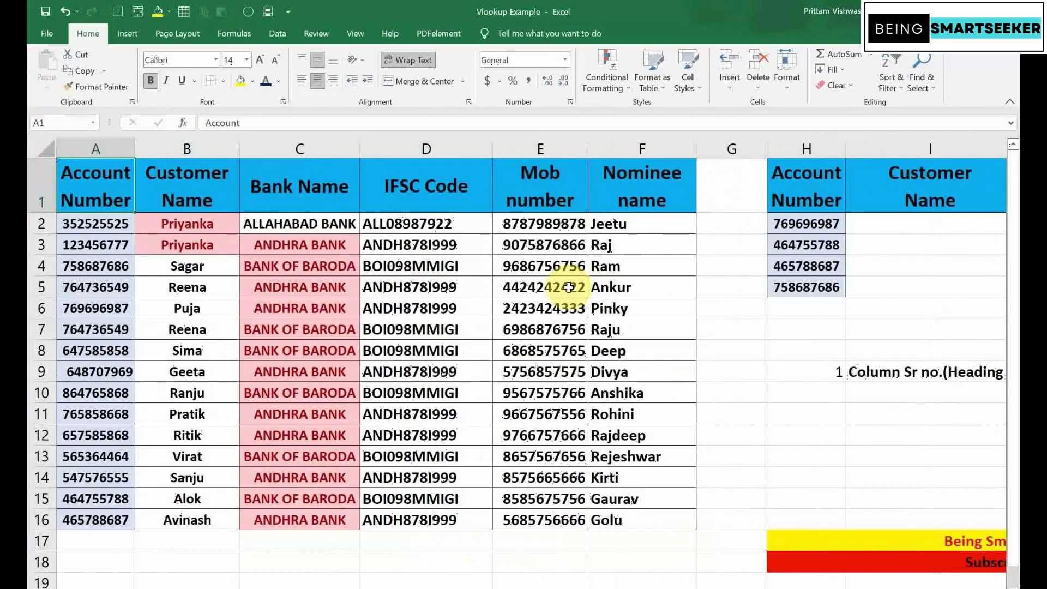
Compare the heading sequence of the source table in row 1 with the result table's headings up to Mob number in L1
{"action": "key", "text": "Right"}
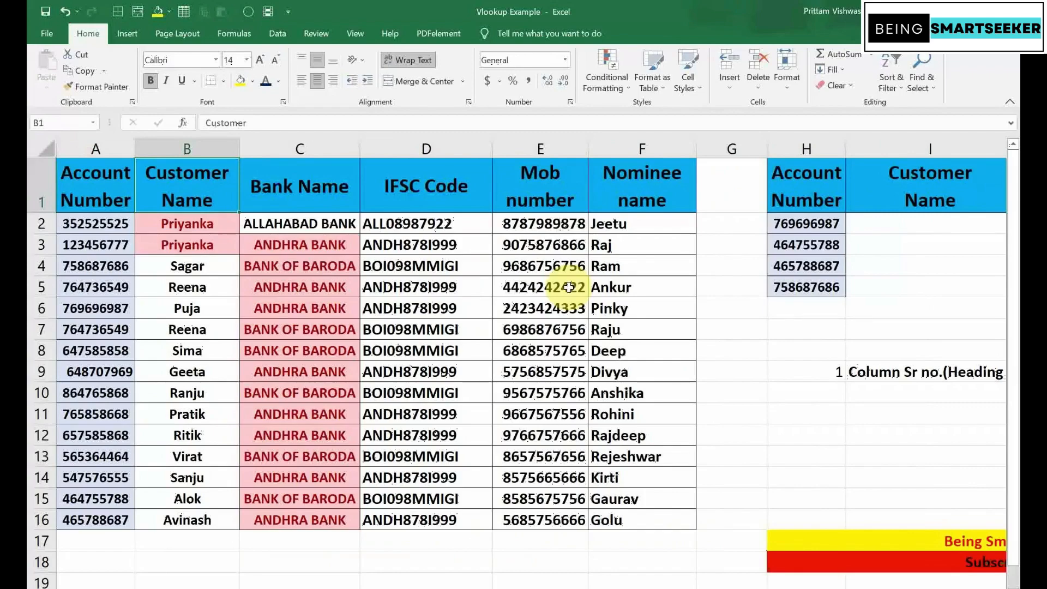
{"action": "key", "text": "Right"}
{"action": "key", "text": "Right"}
{"action": "key", "text": "Right"}
{"action": "key", "text": "Right"}
{"action": "key", "text": "Right"}
{"action": "key", "text": "Right"}
{"action": "key", "text": "Right"}
{"action": "key", "text": "Right"}
{"action": "key", "text": "Right"}
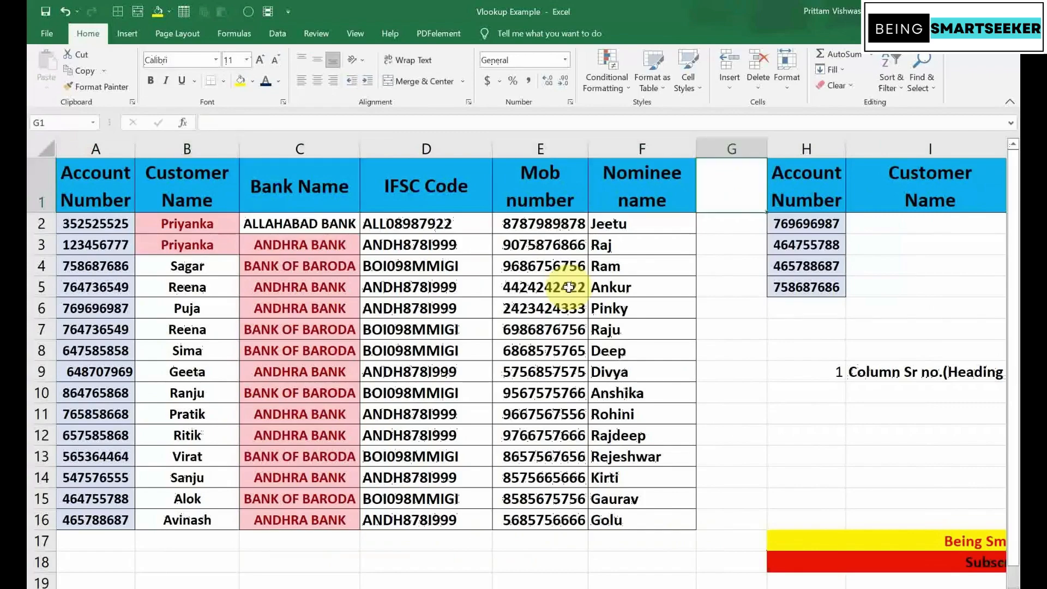
{"action": "key", "text": "Right"}
{"action": "key", "text": "Right"}
{"action": "key", "text": "Right"}
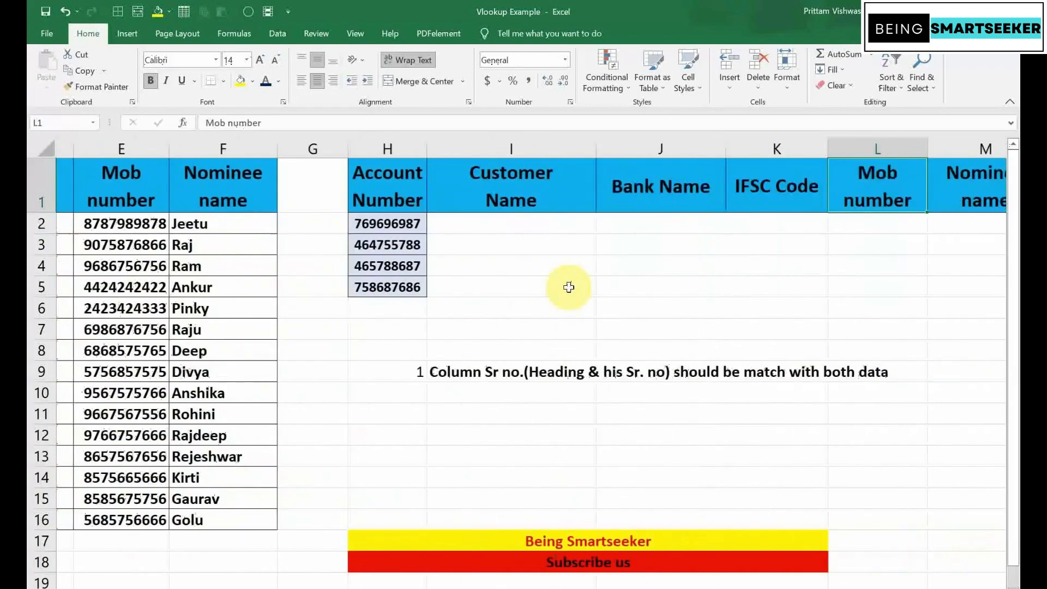
{"action": "key", "text": "ctrl+Left"}
{"action": "key", "text": "ctrl+Left"}
{"action": "key", "text": "ctrl+Left"}
{"action": "key", "text": "ctrl+Left"}
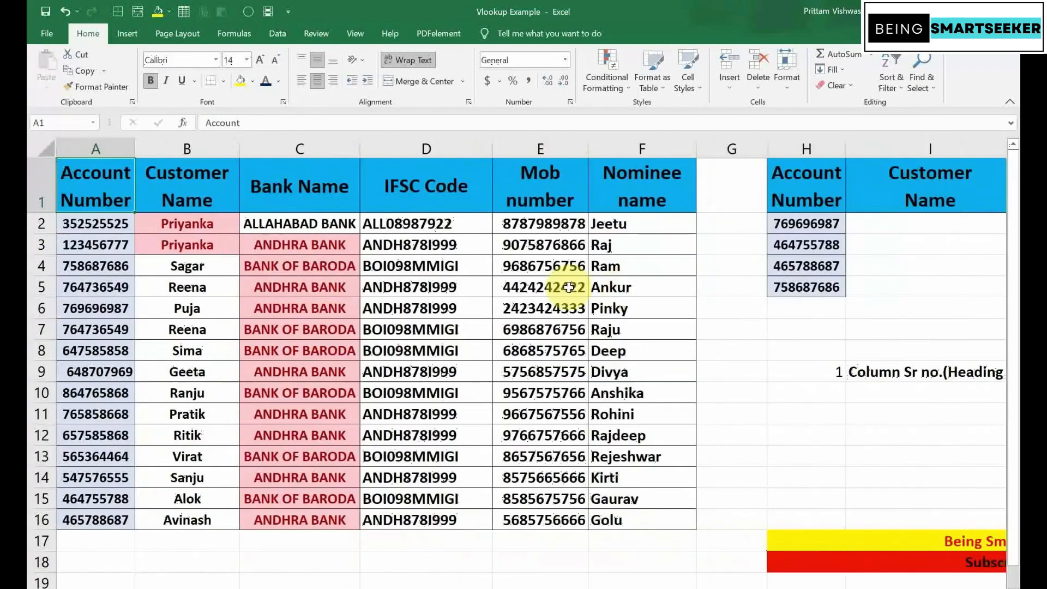
Examine row 2 from the source table across to the empty result cells I2:L2
{"action": "key", "text": "Down"}
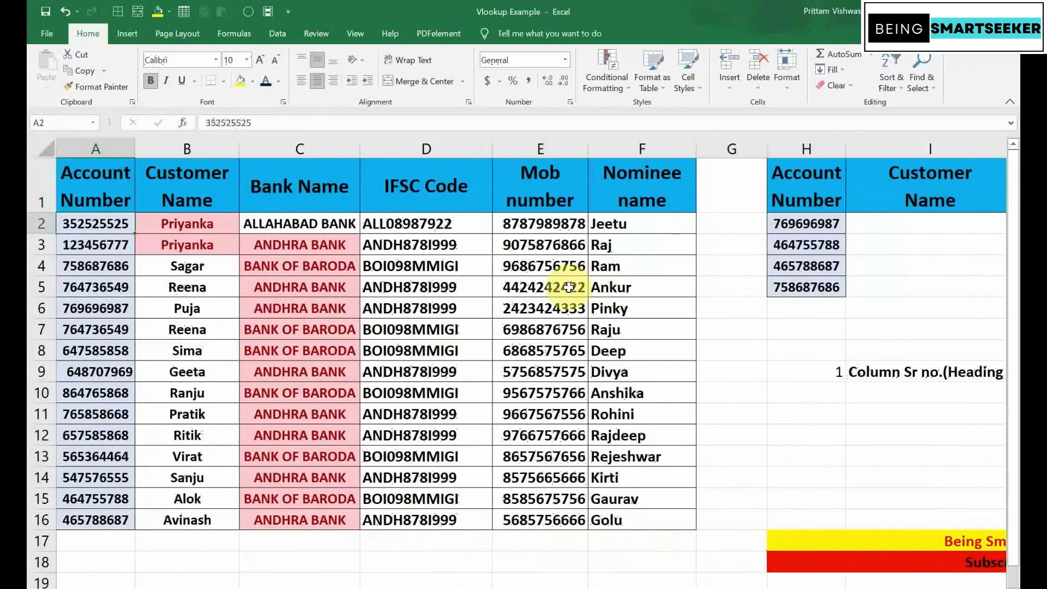
{"action": "key", "text": "Right"}
{"action": "key", "text": "Right"}
{"action": "key", "text": "ctrl+Right"}
{"action": "key", "text": "ctrl+Right"}
{"action": "key", "text": "Right"}
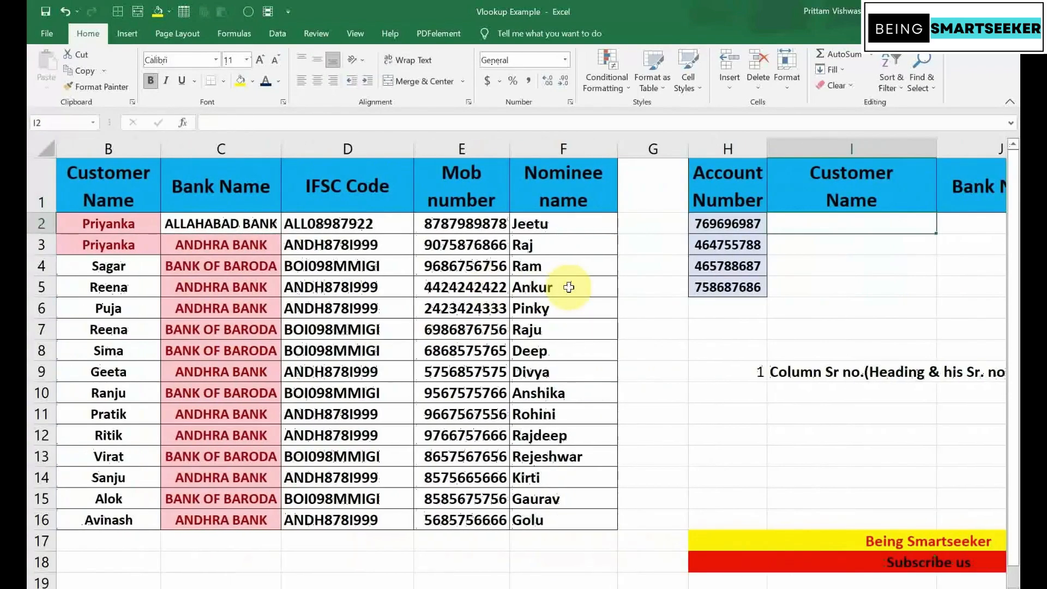
{"action": "key", "text": "Right"}
{"action": "key", "text": "Right"}
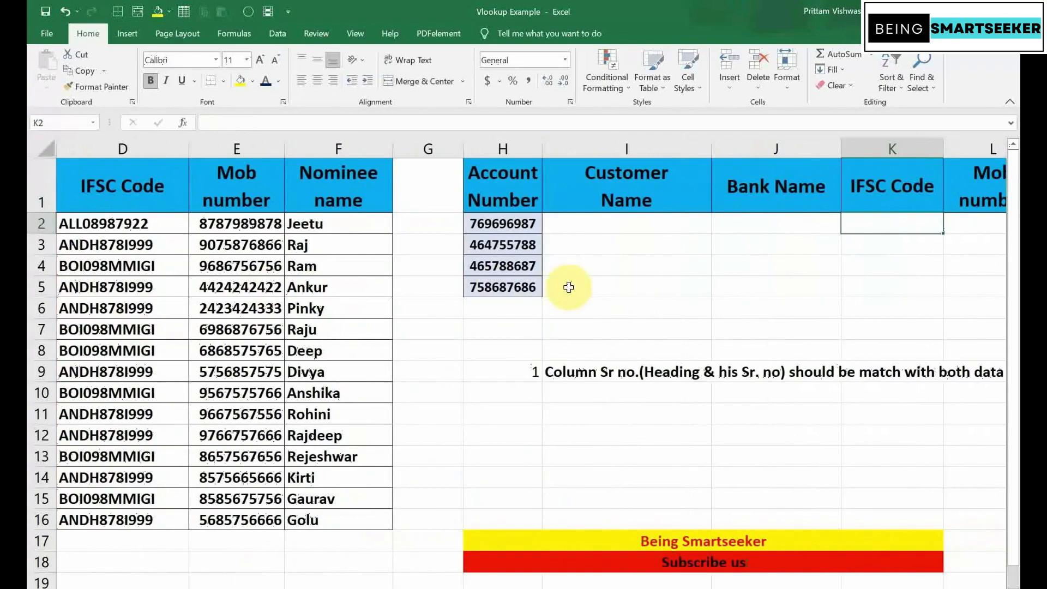
{"action": "key", "text": "Left"}
{"action": "key", "text": "Left"}
{"action": "key", "text": "Right"}
{"action": "key", "text": "Right"}
{"action": "key", "text": "Right"}
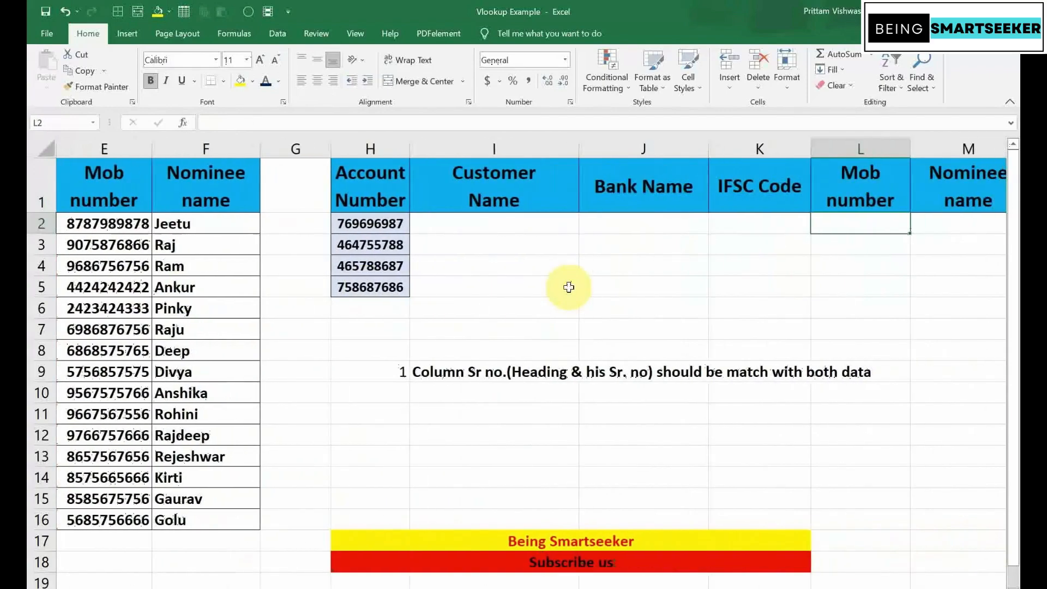
{"action": "key", "text": "Left"}
{"action": "key", "text": "Left"}
{"action": "key", "text": "Left"}
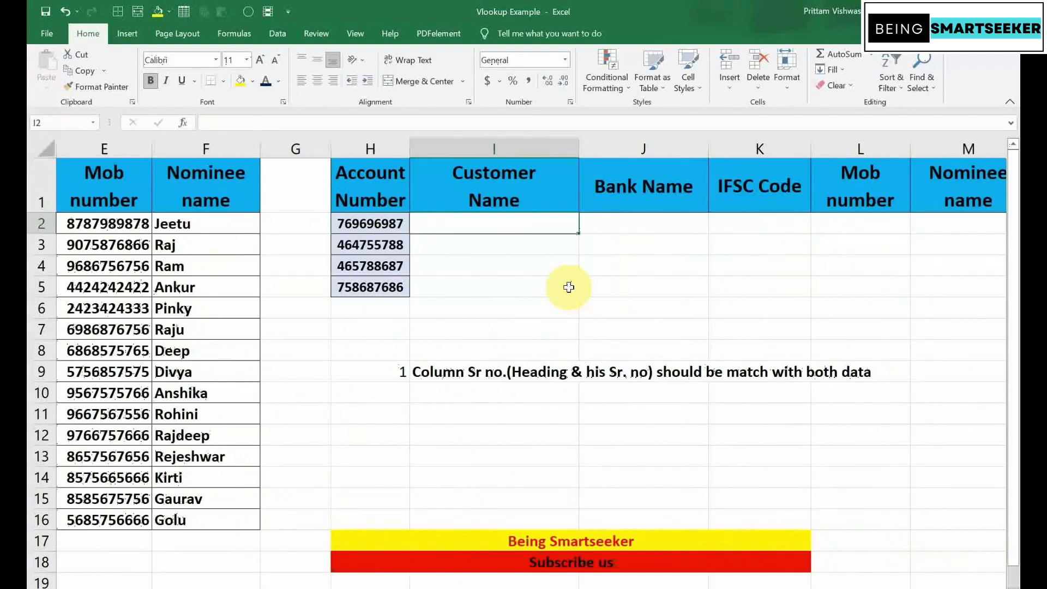
Check the source table's column positions in row 2 against the result table and return to I2
{"action": "key", "text": "Left"}
{"action": "key", "text": "Left"}
{"action": "key", "text": "Left"}
{"action": "key", "text": "Left"}
{"action": "key", "text": "Left"}
{"action": "key", "text": "Left"}
{"action": "key", "text": "Left"}
{"action": "key", "text": "Left"}
{"action": "key", "text": "Right"}
{"action": "key", "text": "Right"}
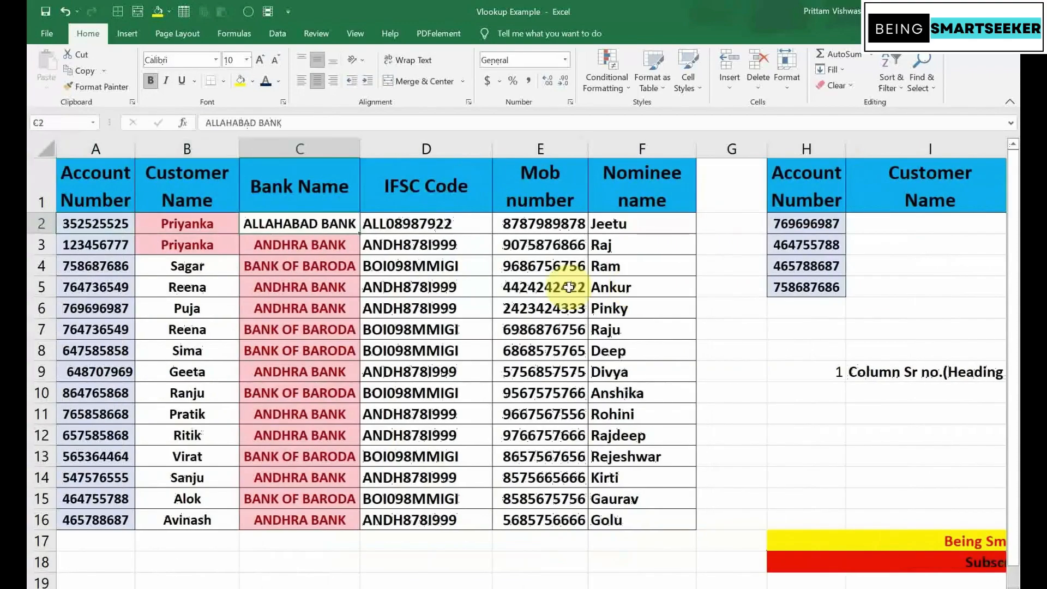
{"action": "key", "text": "Right"}
{"action": "key", "text": "Right"}
{"action": "key", "text": "Right"}
{"action": "key", "text": "Right"}
{"action": "key", "text": "Right"}
{"action": "key", "text": "Right"}
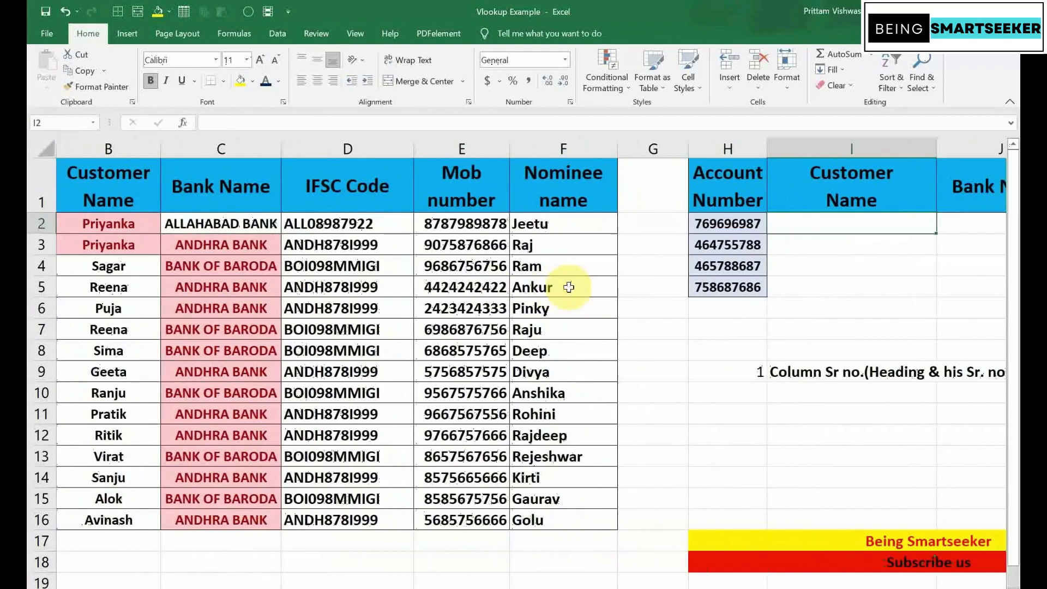
Copy the Bank Name heading from J1 over the Customer Name heading in I1
{"action": "key", "text": "Up"}
{"action": "key", "text": "Right"}
{"action": "key", "text": "Left"}
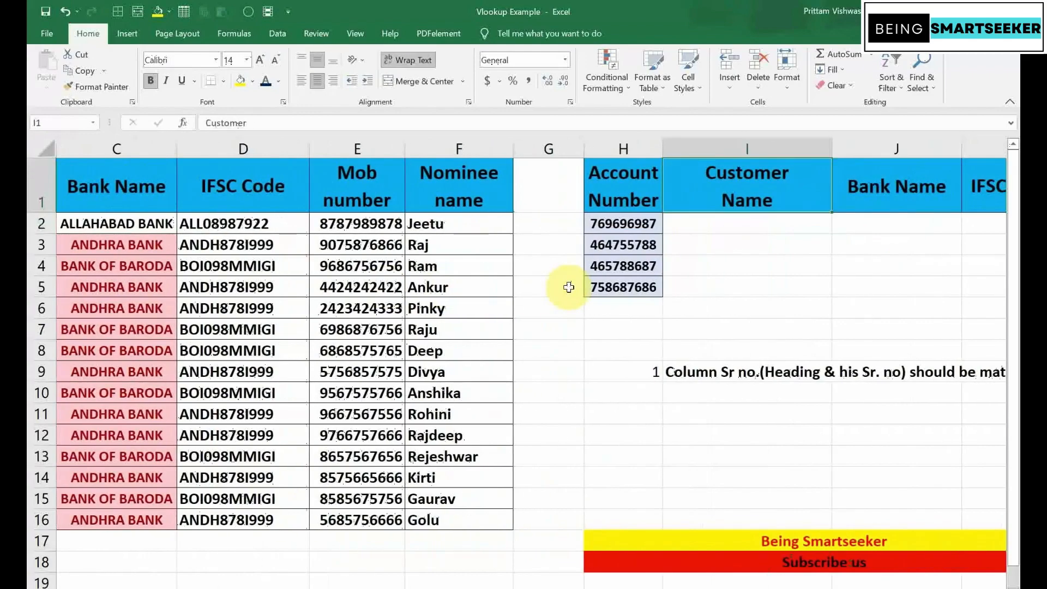
{"action": "key", "text": "Right"}
{"action": "key", "text": "ctrl+c"}
{"action": "key", "text": "Left"}
{"action": "key", "text": "ctrl+v"}
{"action": "key", "text": "Down"}
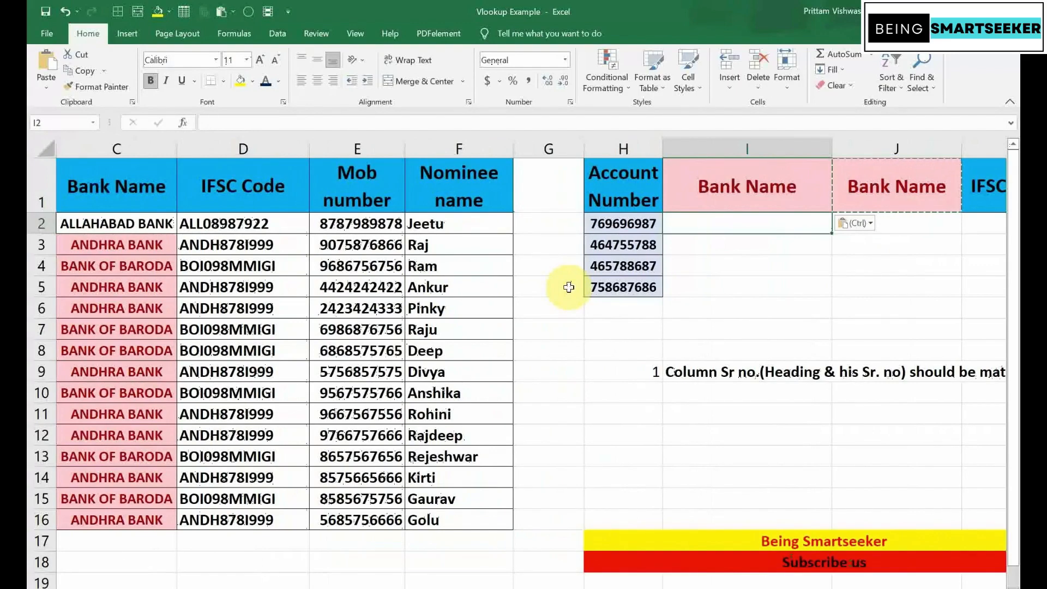
Undo the heading paste in I1 and return to cell I2
{"action": "key", "text": "ctrl+z"}
{"action": "key", "text": "ctrl+z"}
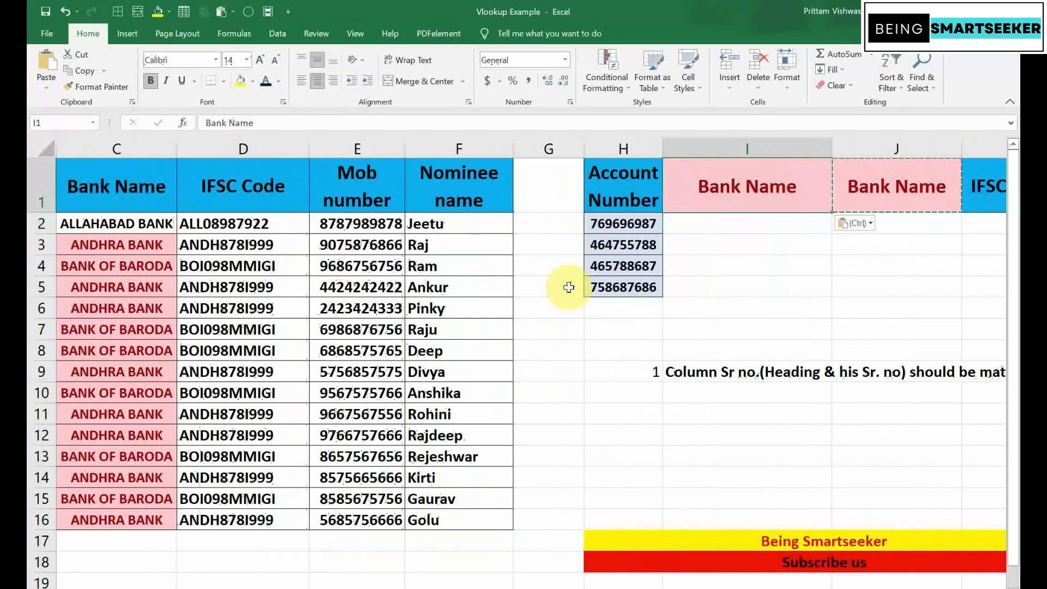
{"action": "key", "text": "Down"}
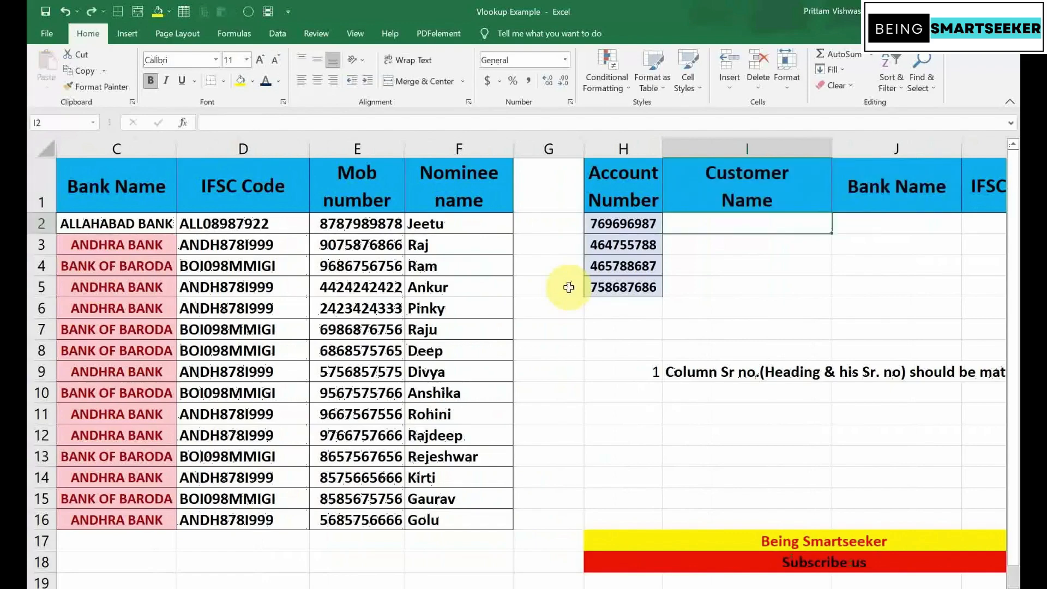
Start a VLOOKUP formula in I2 with the account number in H2 as the lookup value
{"action": "type", "text": "=vlook"}
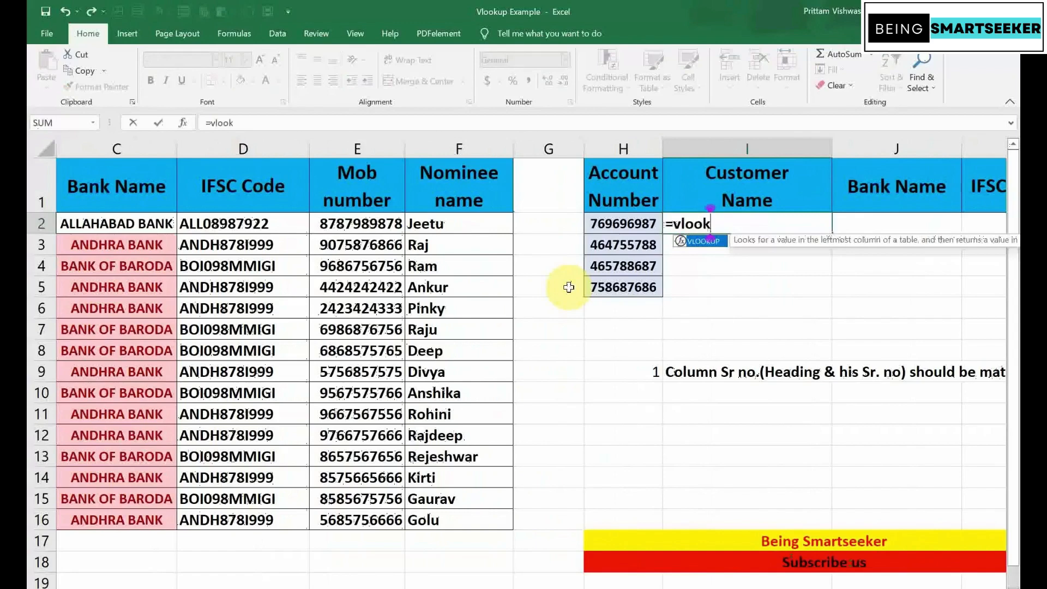
{"action": "key", "text": "Tab"}
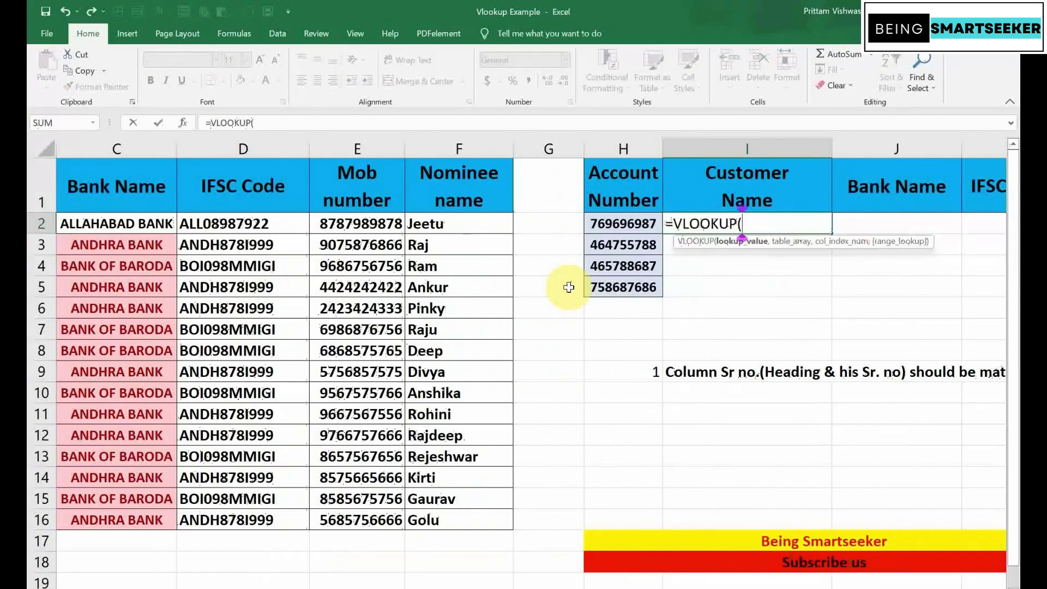
{"action": "left_click", "coordinate": [632, 218]}
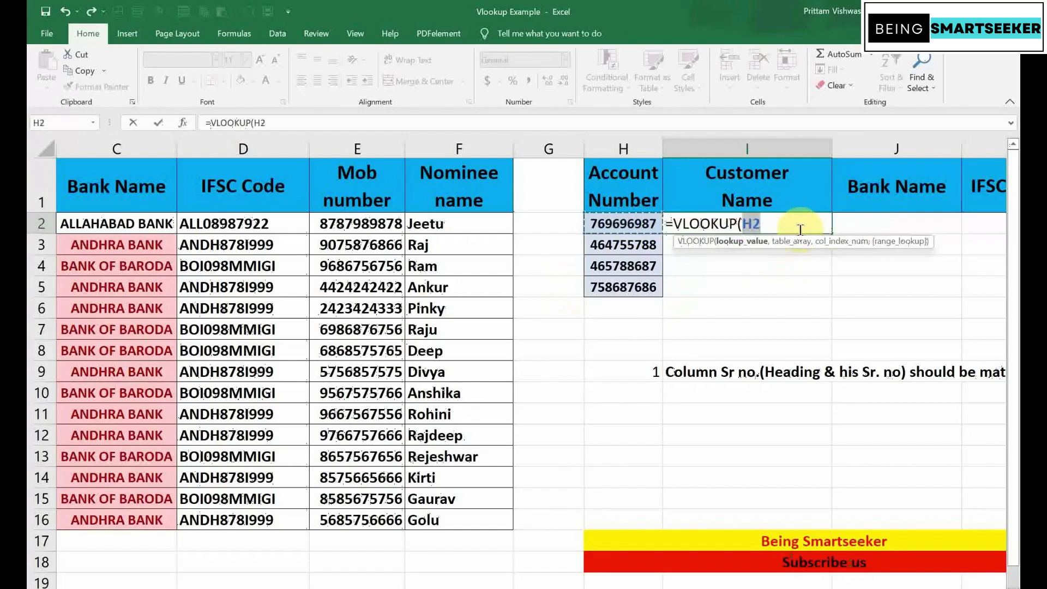
{"action": "type", "text": ","}
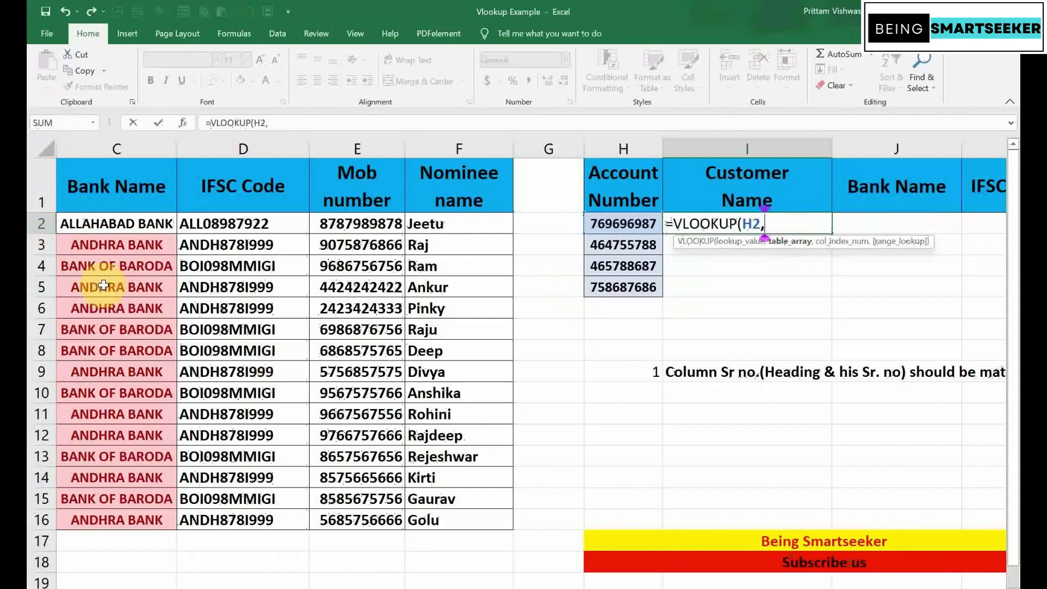
Set the VLOOKUP table array to the source range A1:B16 and continue to the column index argument
{"action": "left_click", "coordinate": [109, 192]}
{"action": "scroll", "coordinate": [110, 192], "scroll_direction": "left", "scroll_amount": 2}
{"action": "left_click", "coordinate": [106, 205]}
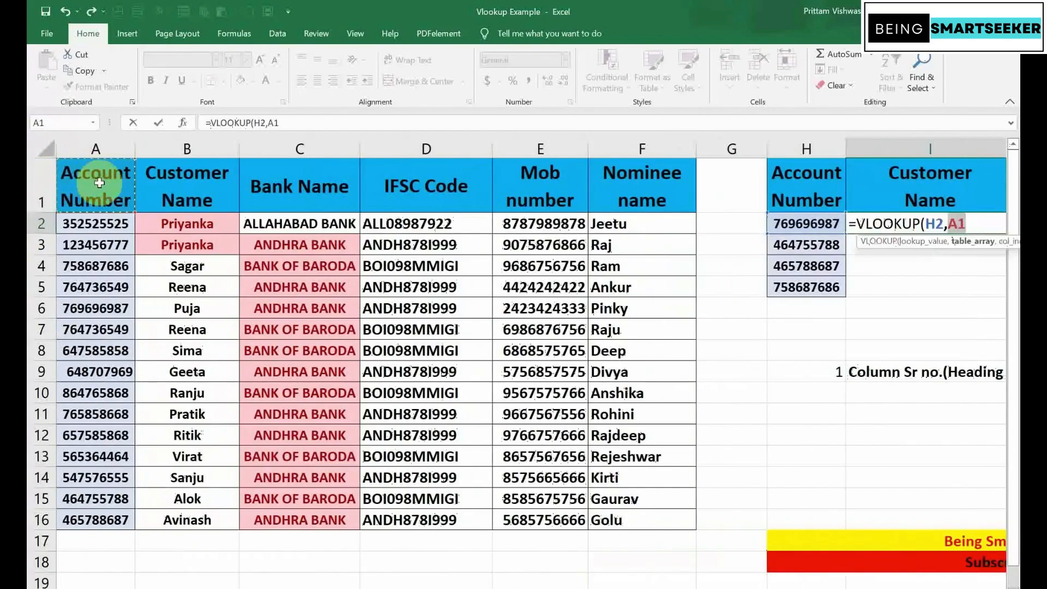
{"action": "left_click", "coordinate": [205, 185]}
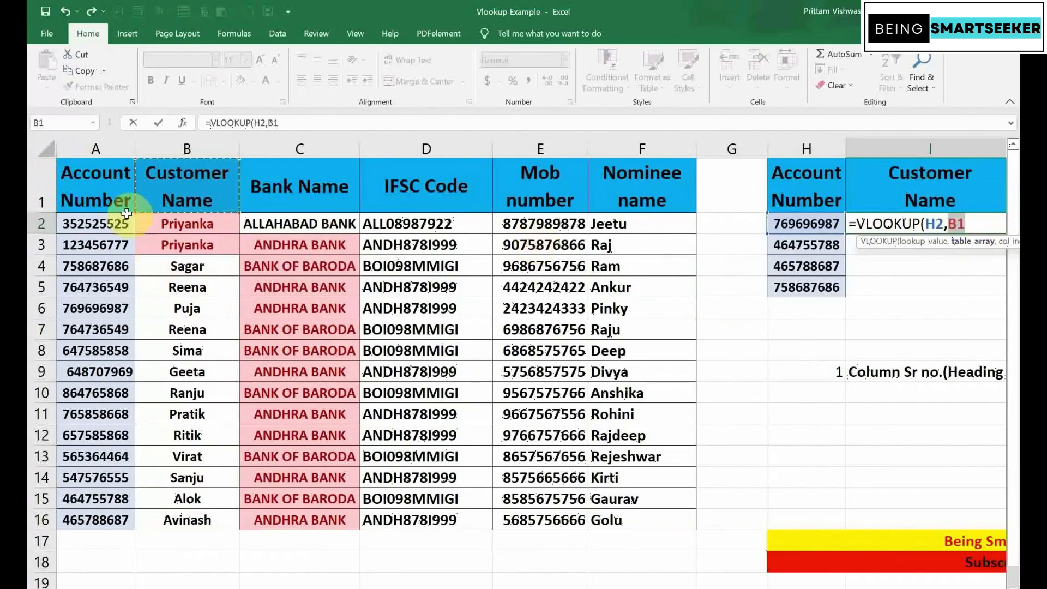
{"action": "left_click_drag", "start_coordinate": [104, 197], "coordinate": [197, 522]}
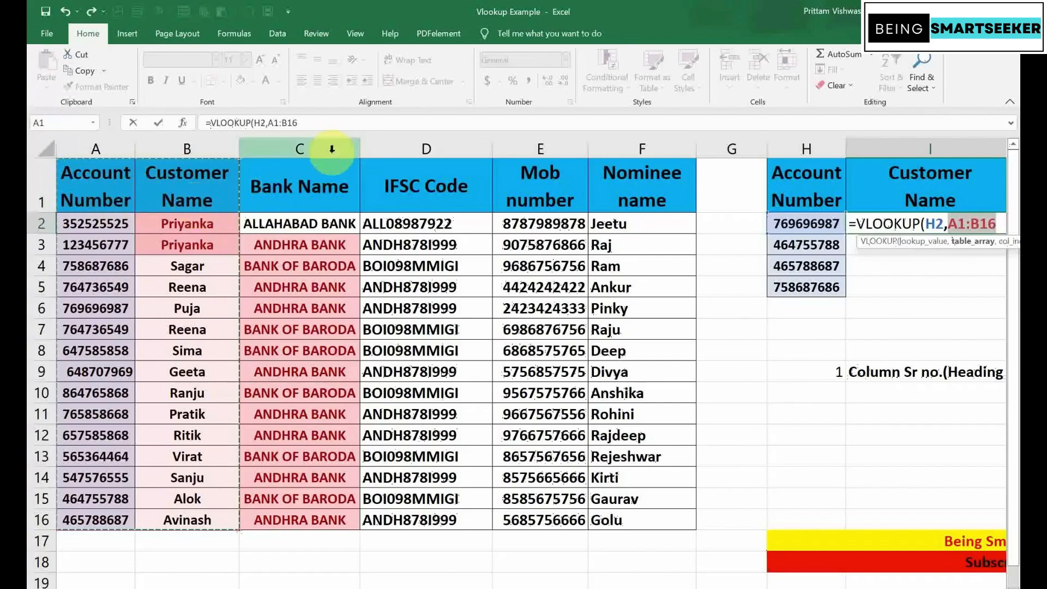
{"action": "type", "text": ","}
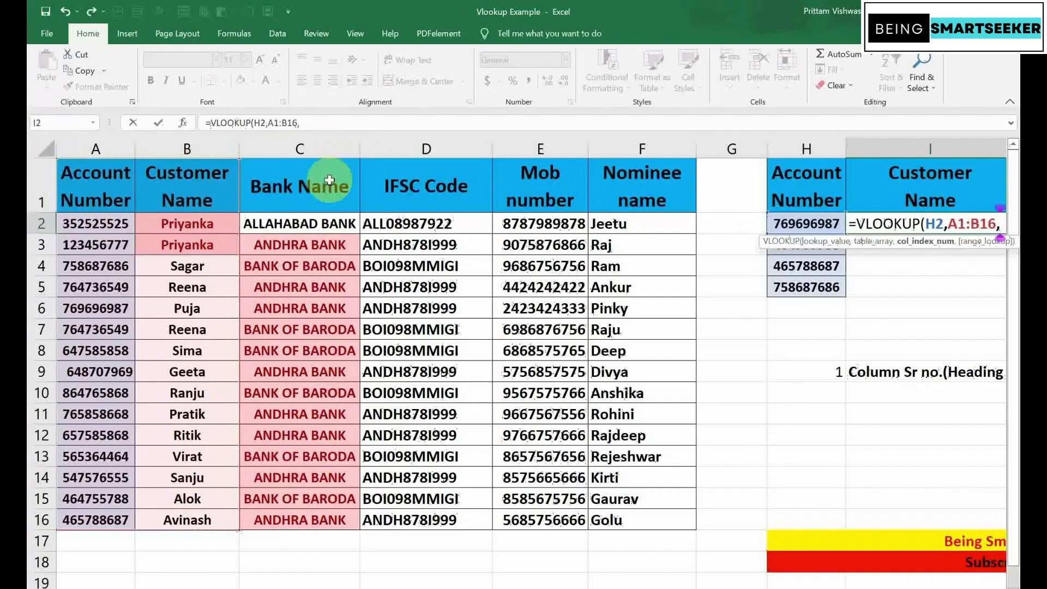
{"action": "left_click_drag", "start_coordinate": [831, 588], "coordinate": [851, 588]}
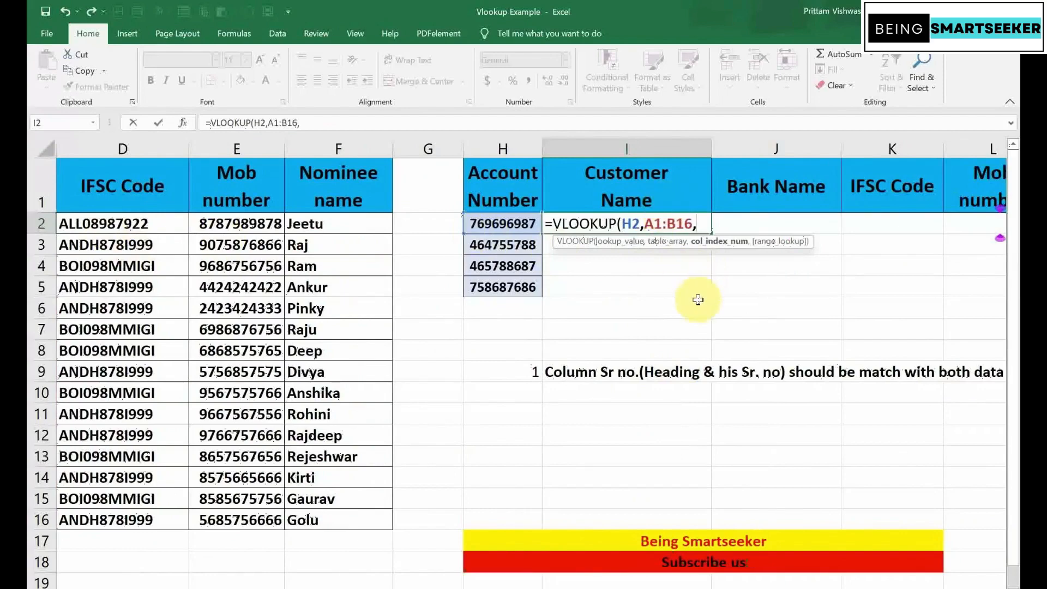
Complete the VLOOKUP in I2 with column index 2 and exact match 0
{"action": "type", "text": "2,"}
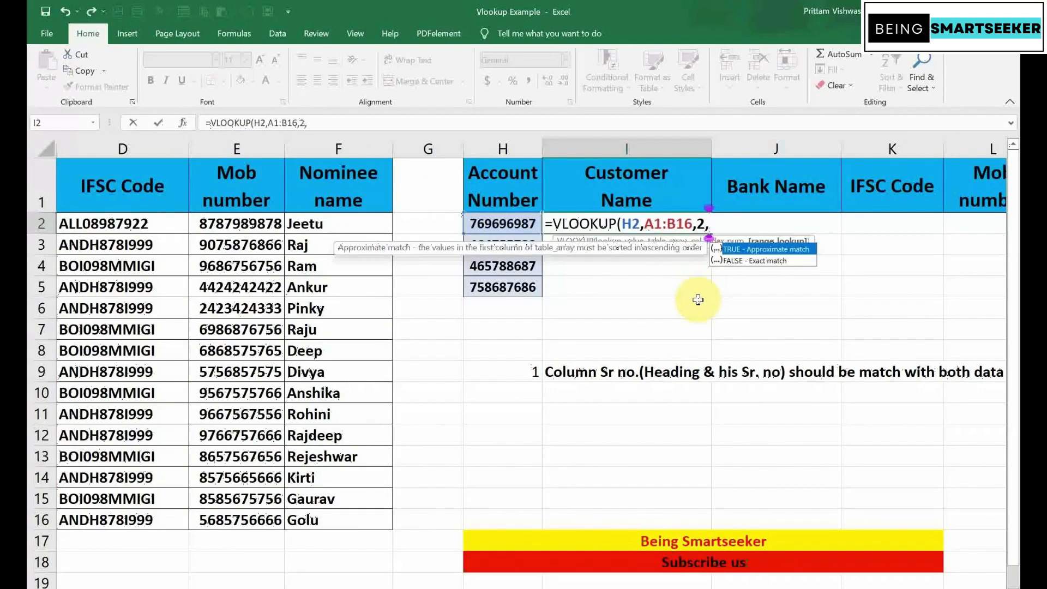
{"action": "type", "text": "0)"}
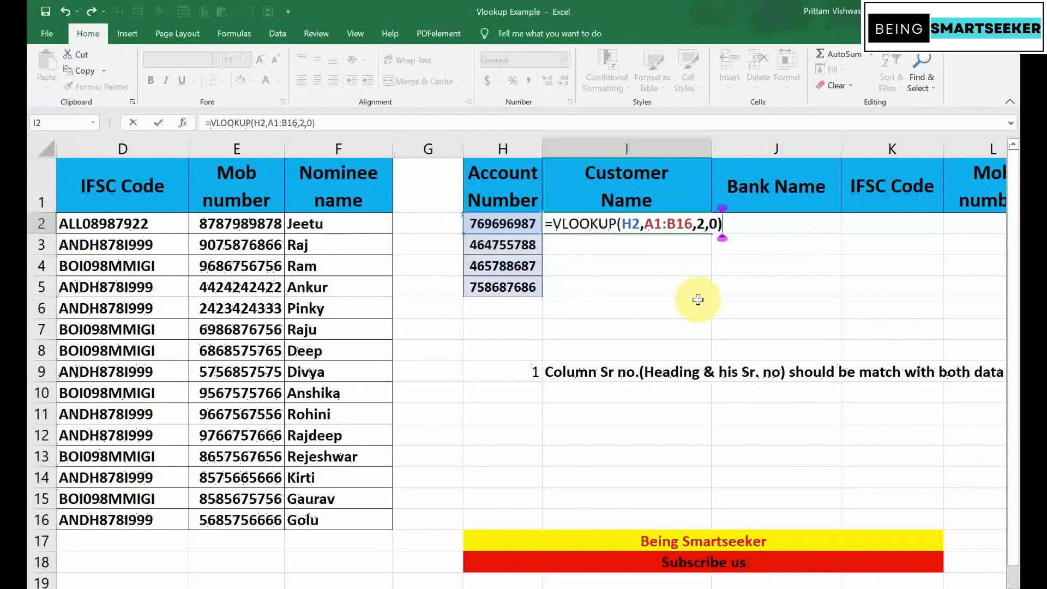
{"action": "key", "text": "ctrl+Return"}
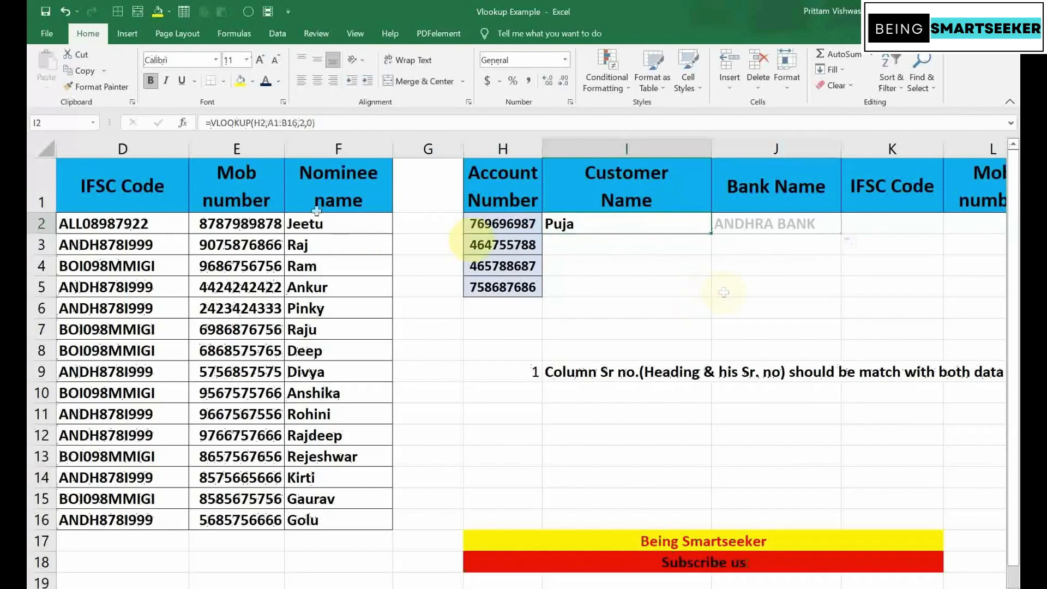
Lock the lookup value's column as $H2 in the I2 VLOOKUP formula
{"action": "left_click", "coordinate": [260, 122]}
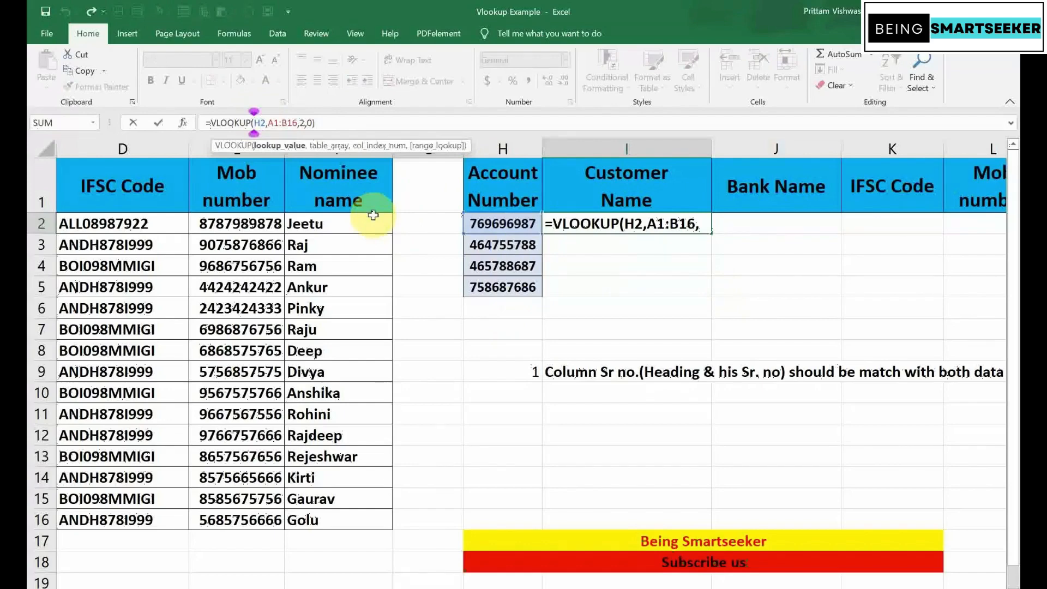
{"action": "type", "text": "$"}
{"action": "key", "text": "Right"}
{"action": "key", "text": "Right"}
{"action": "key", "text": "Right"}
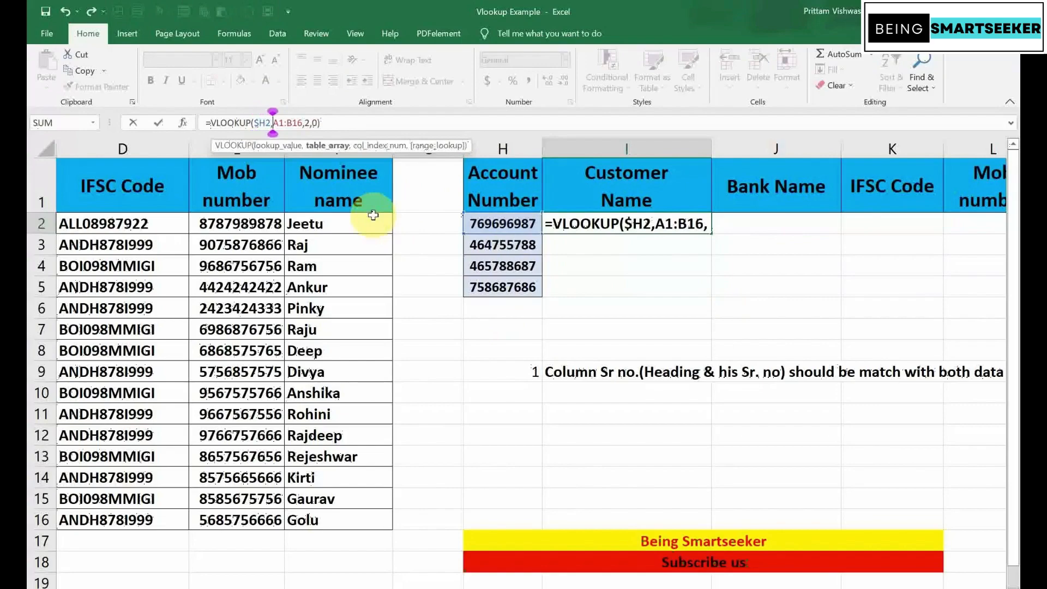
{"action": "key", "text": "Return"}
{"action": "key", "text": "Up"}
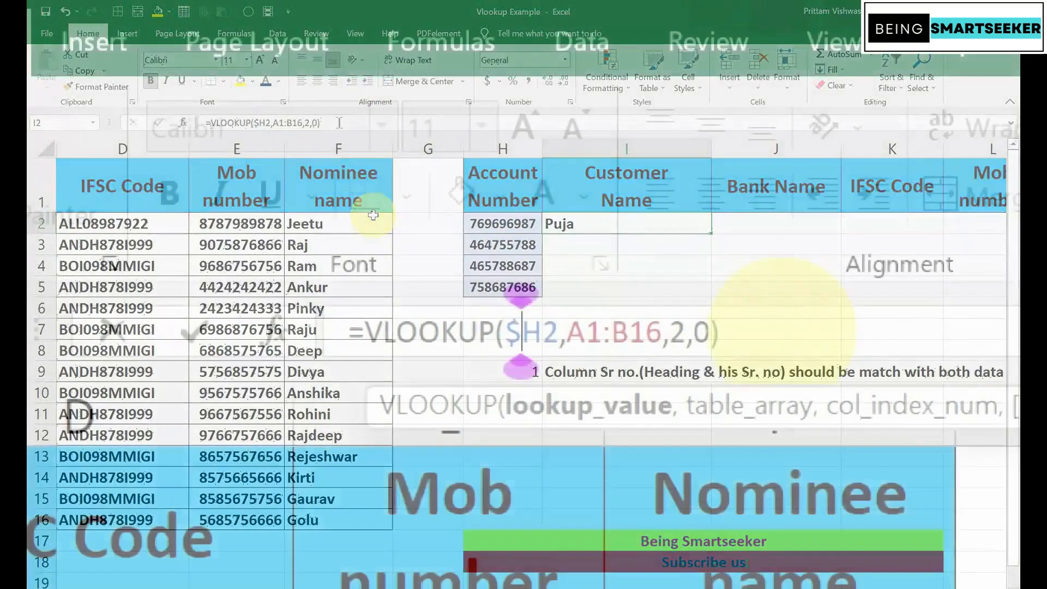
Lock the starting column of the table array in the I2 formula so it reads $A1:B16
{"action": "key", "text": "Right"}
{"action": "key", "text": "Right"}
{"action": "key", "text": "Right"}
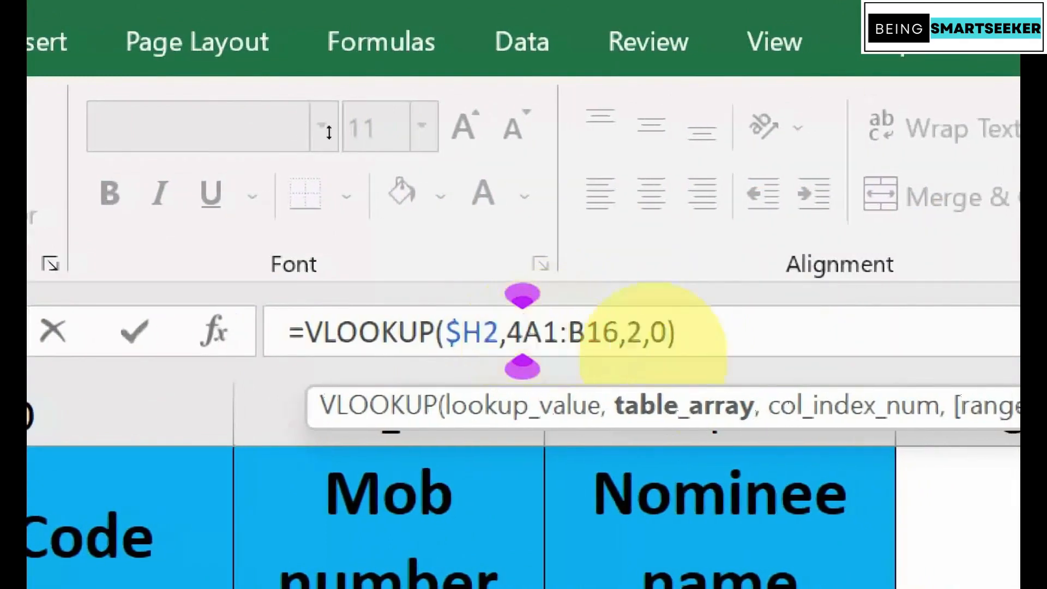
{"action": "type", "text": "$"}
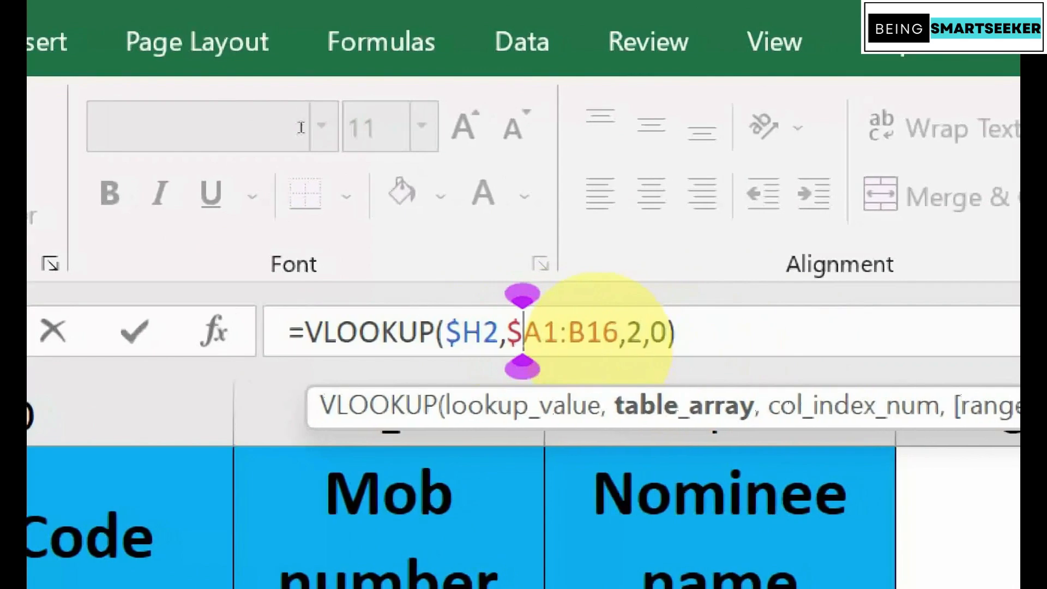
{"action": "key", "text": "Right"}
{"action": "key", "text": "Right"}
{"action": "key", "text": "Right"}
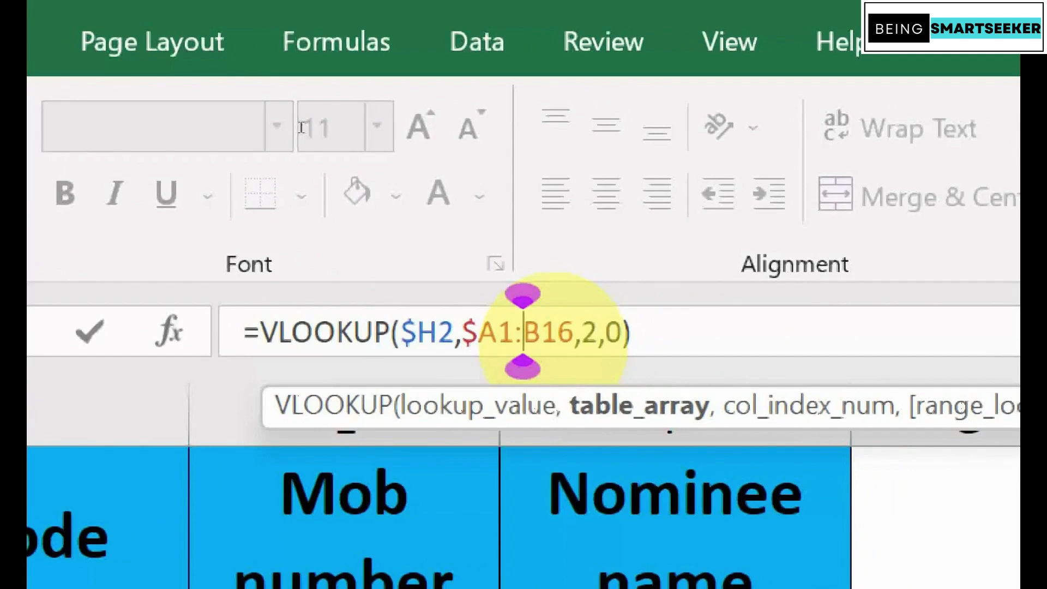
Replace the column index 2 in the I2 formula with the COLUMN() function
{"action": "key", "text": "Right"}
{"action": "key", "text": "Right"}
{"action": "key", "text": "Right"}
{"action": "key", "text": "Right"}
{"action": "key", "text": "Right"}
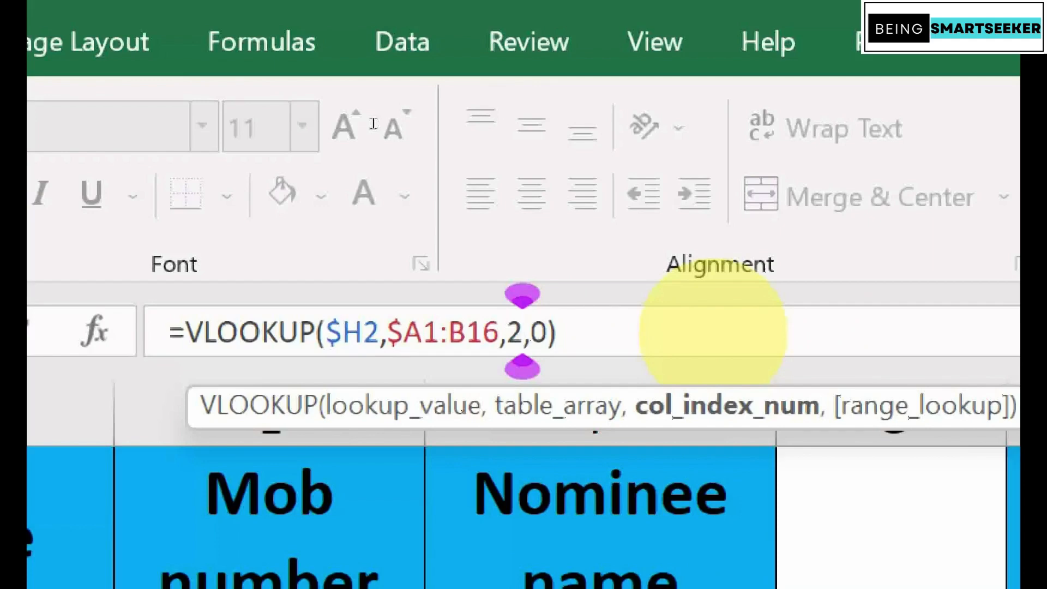
{"action": "key", "text": "BackSpace"}
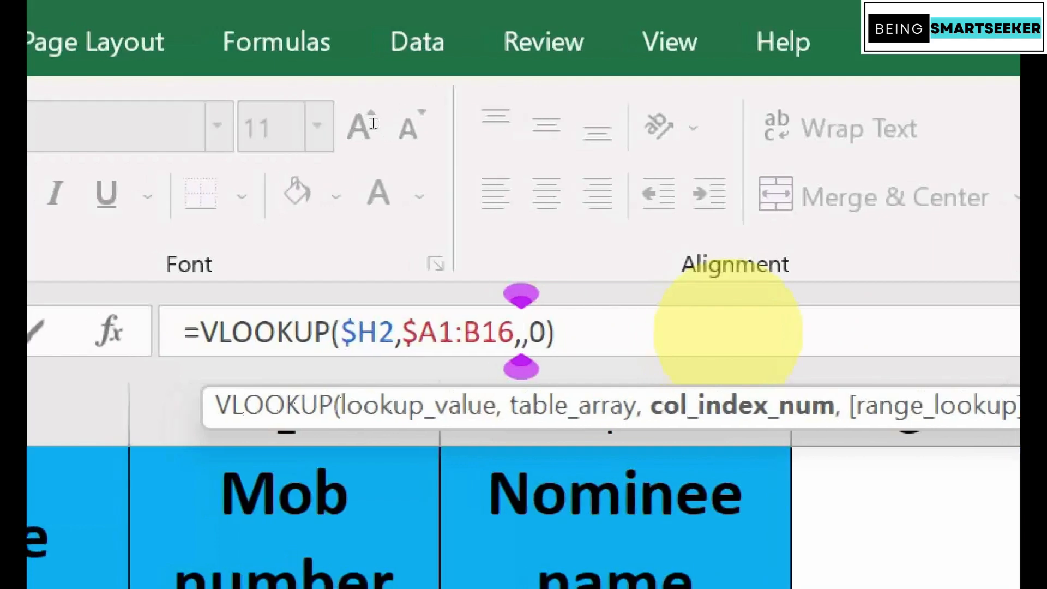
{"action": "type", "text": "colum"}
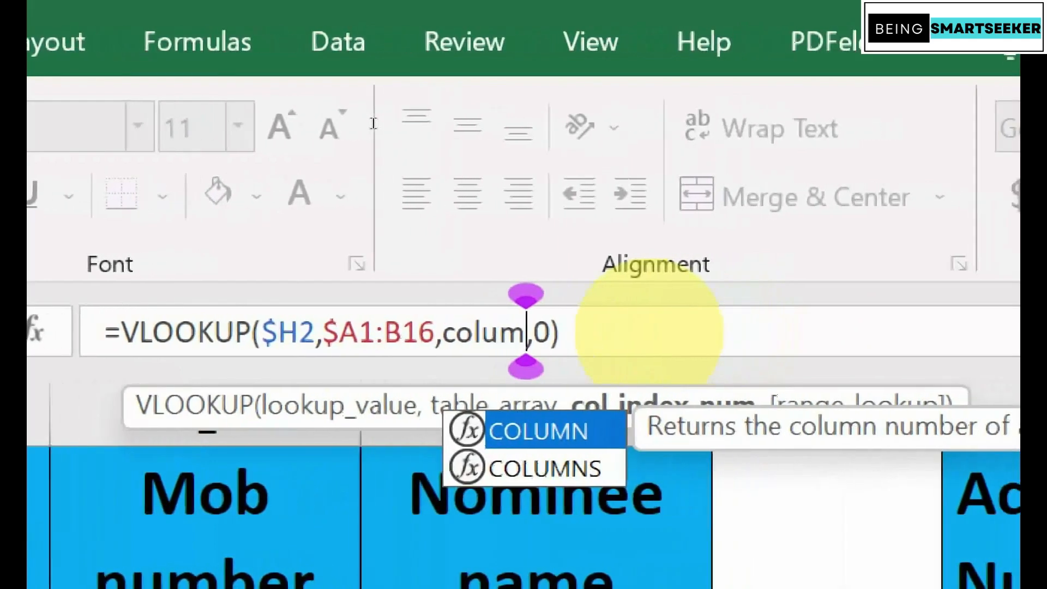
{"action": "key", "text": "Tab"}
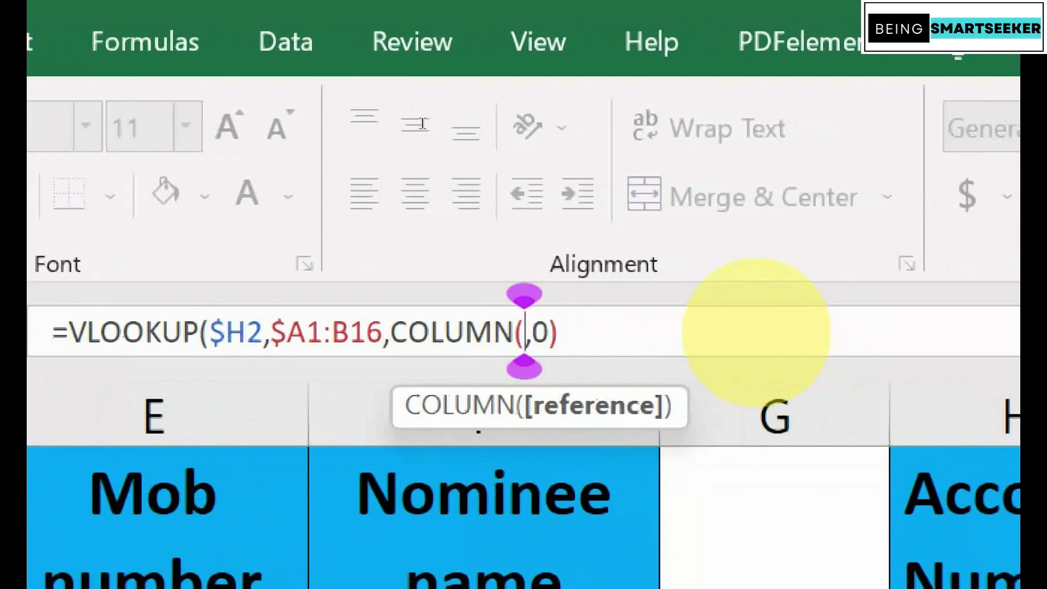
{"action": "type", "text": ")"}
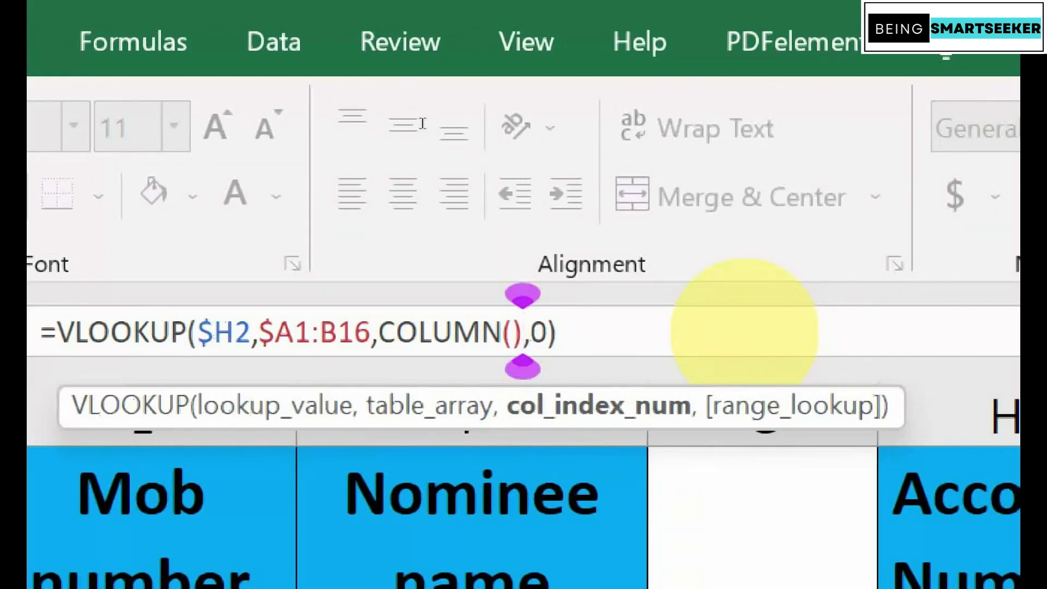
Evaluate the COLUMN() argument inside the I2 formula, and restore the function
{"action": "key", "text": "shift+Left"}
{"action": "key", "text": "shift+Left"}
{"action": "key", "text": "shift+Left"}
{"action": "key", "text": "shift+Left"}
{"action": "key", "text": "shift+Left"}
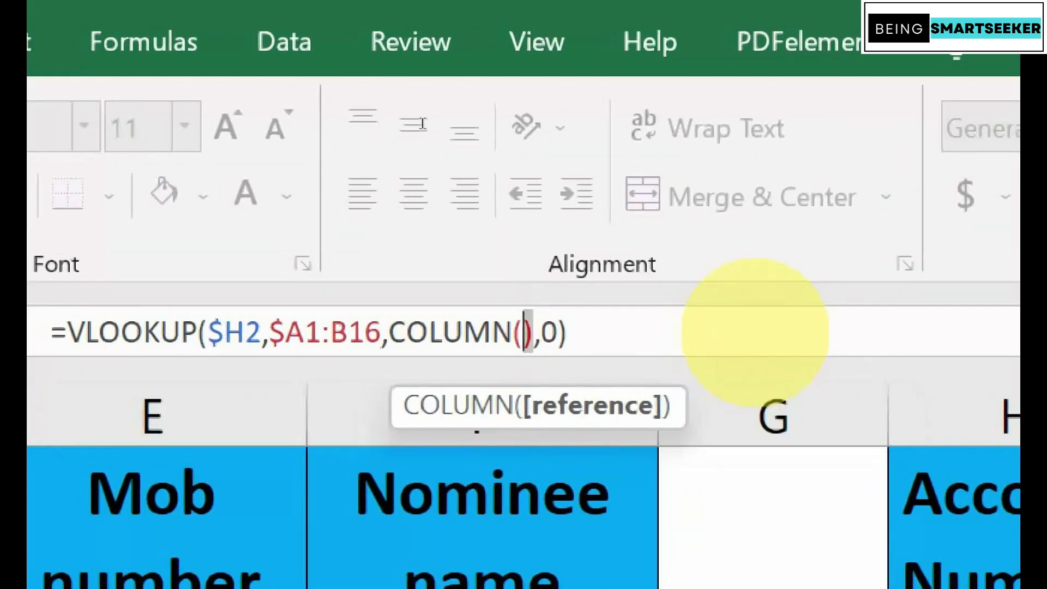
{"action": "key", "text": "shift+Left"}
{"action": "key", "text": "shift+Left"}
{"action": "key", "text": "shift+Left"}
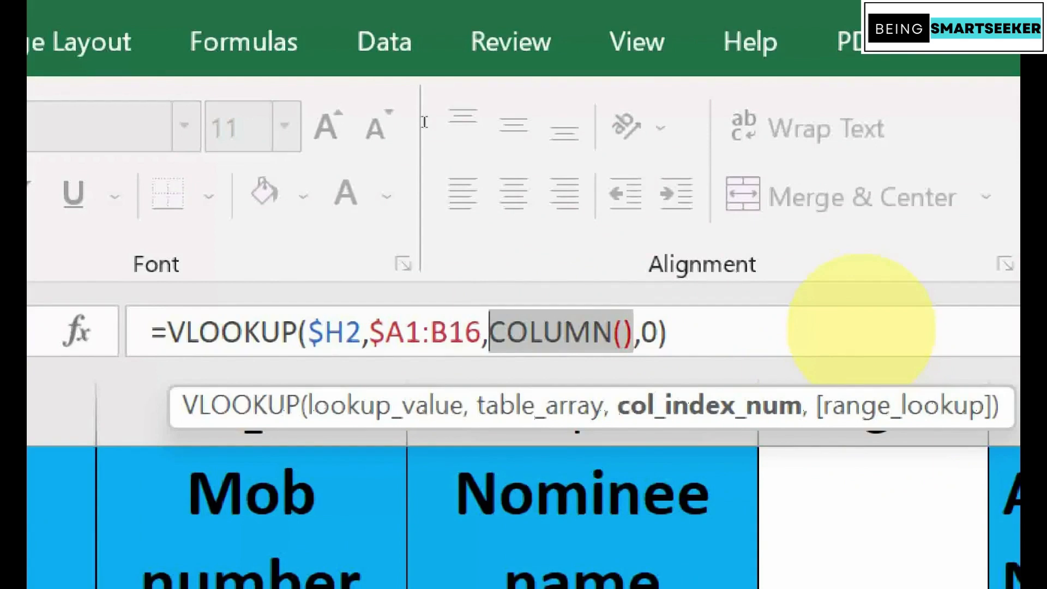
{"action": "key", "text": "F9"}
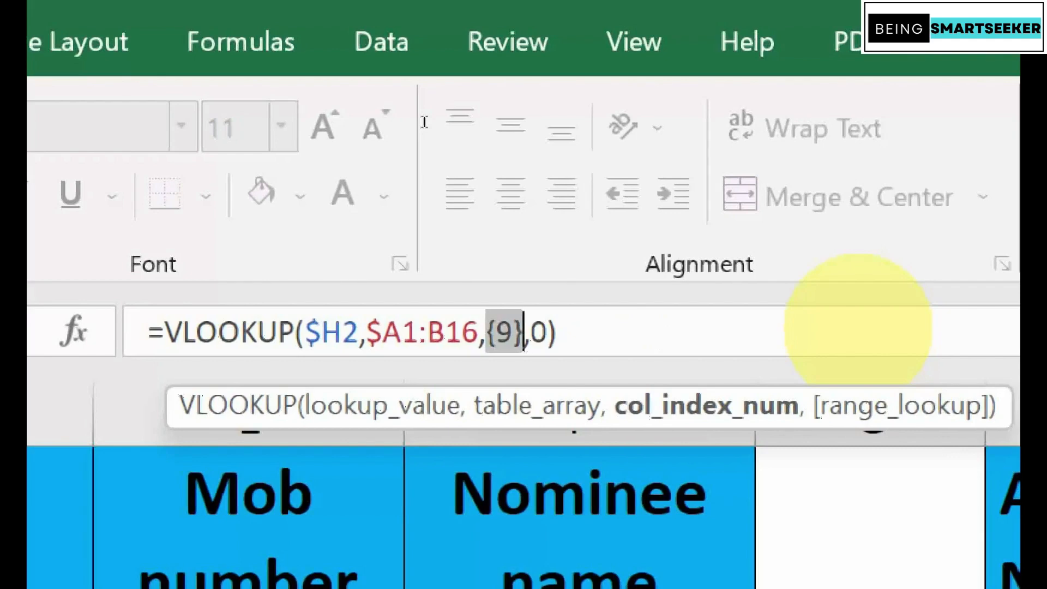
{"action": "key", "text": "ctrl+z"}
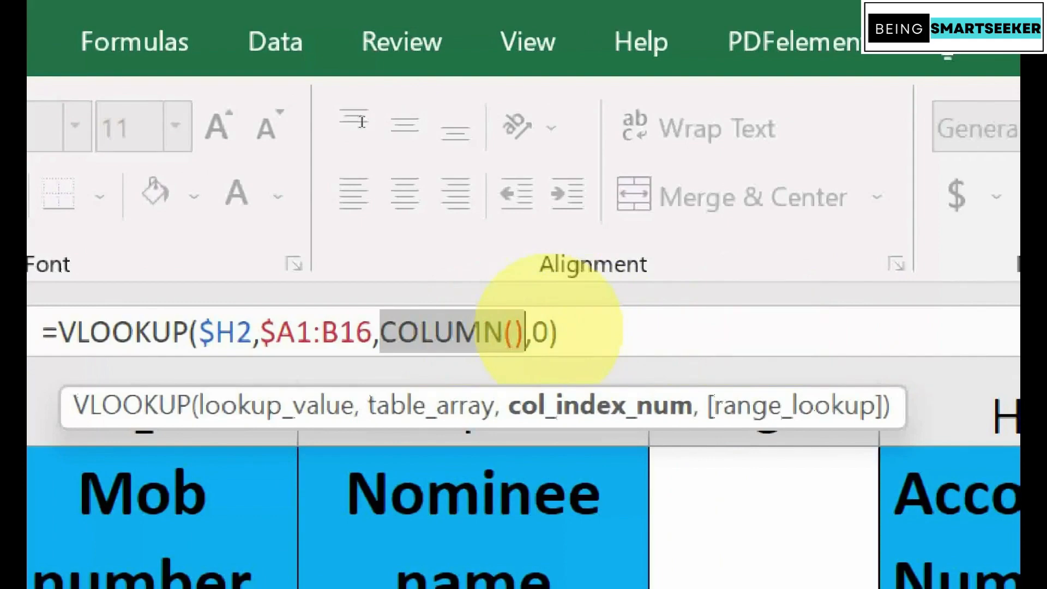
Commit the I2 formula with COLUMN() as its column index and reselect I2
{"action": "key", "text": "Return"}
{"action": "key", "text": "Up"}
{"action": "key", "text": "Left"}
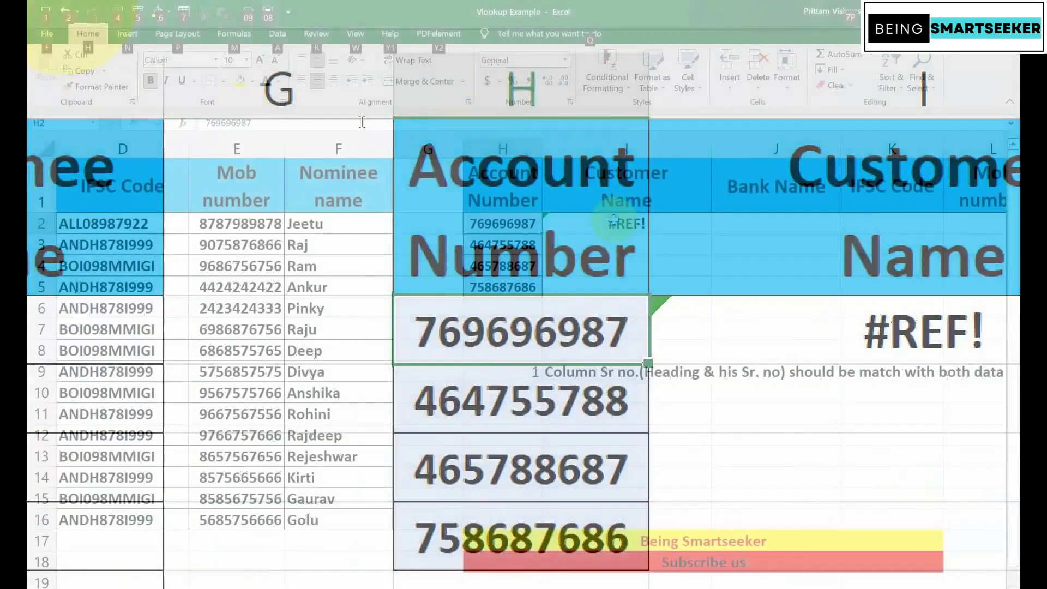
{"action": "left_click", "coordinate": [613, 221]}
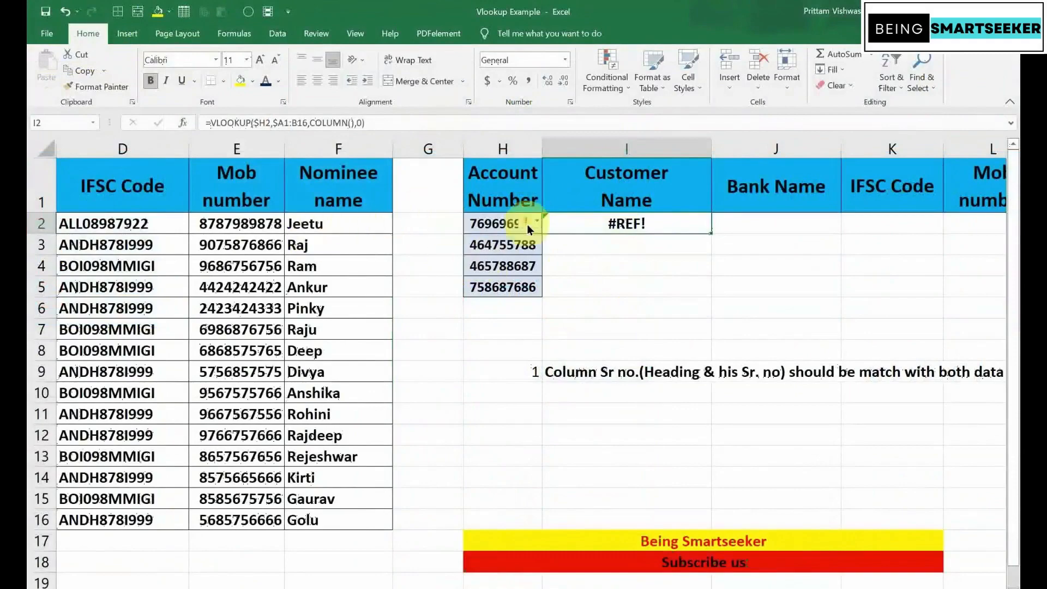
Compare the column position of the Customer Name heading in I1 with its position in the source table at B1
{"action": "left_click", "coordinate": [664, 199]}
{"action": "scroll", "coordinate": [532, 362], "scroll_direction": "left", "scroll_amount": 3}
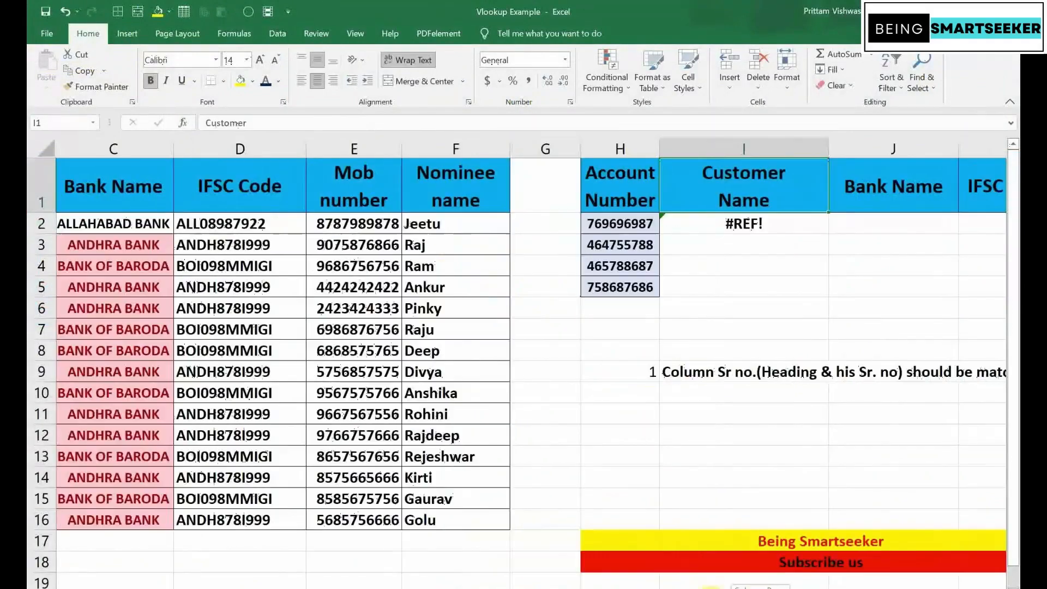
{"action": "left_click", "coordinate": [187, 198]}
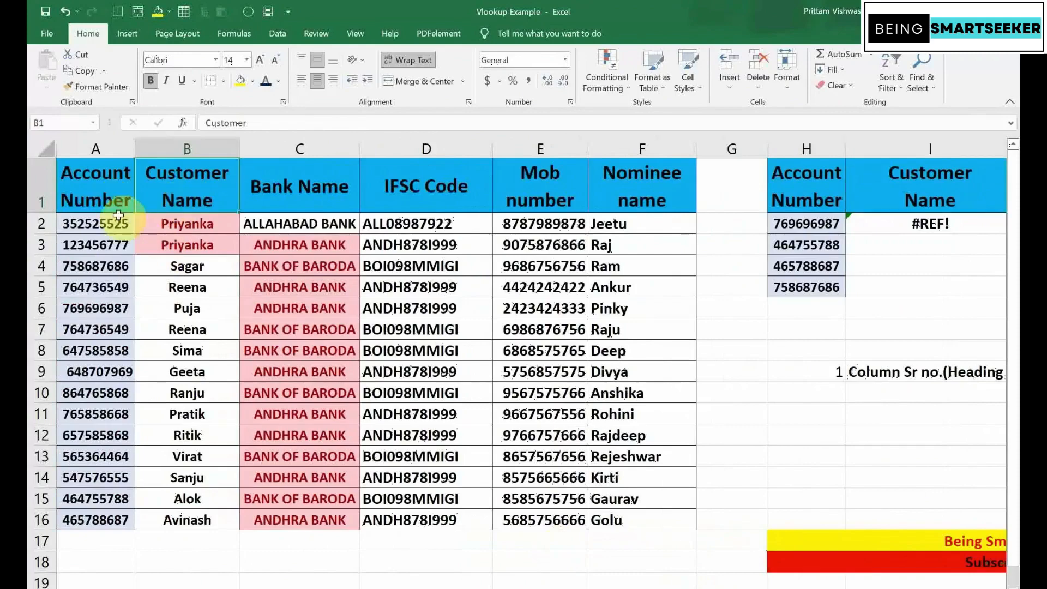
{"action": "left_click", "coordinate": [82, 182]}
{"action": "left_click", "coordinate": [175, 200]}
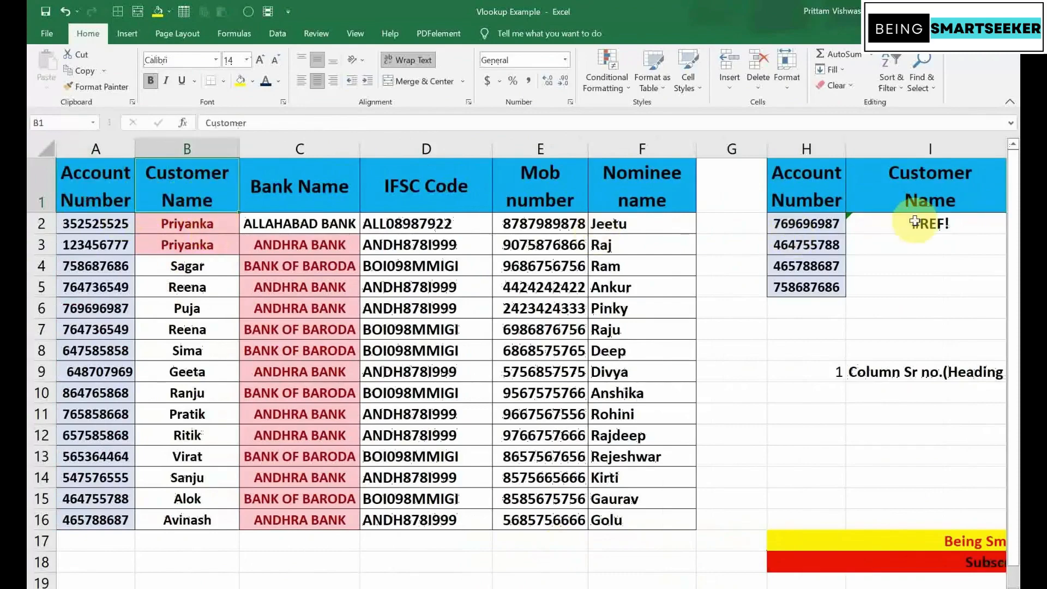
{"action": "left_click", "coordinate": [910, 225]}
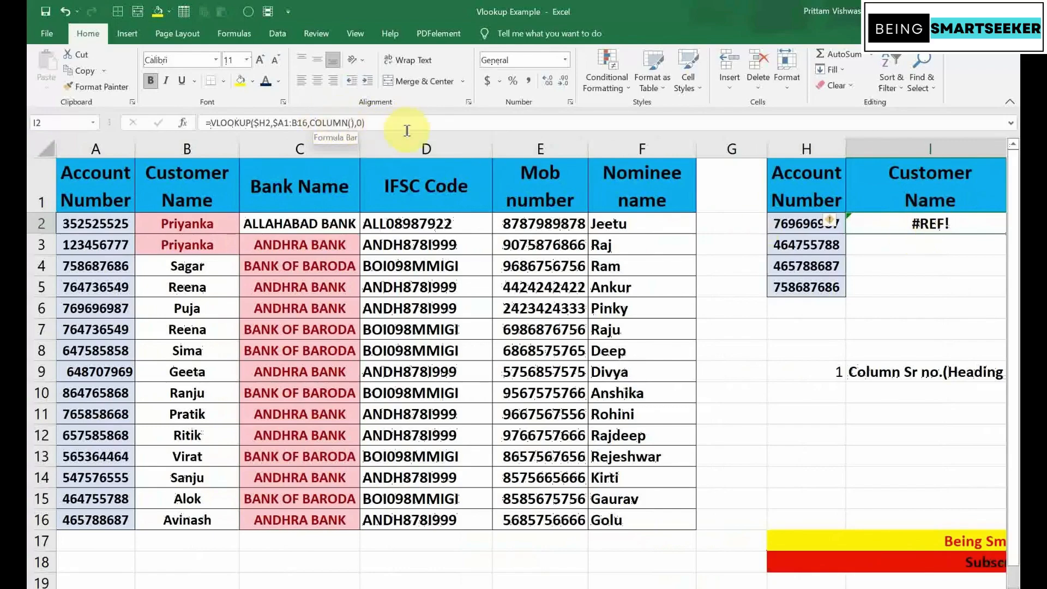
{"action": "left_click", "coordinate": [921, 194]}
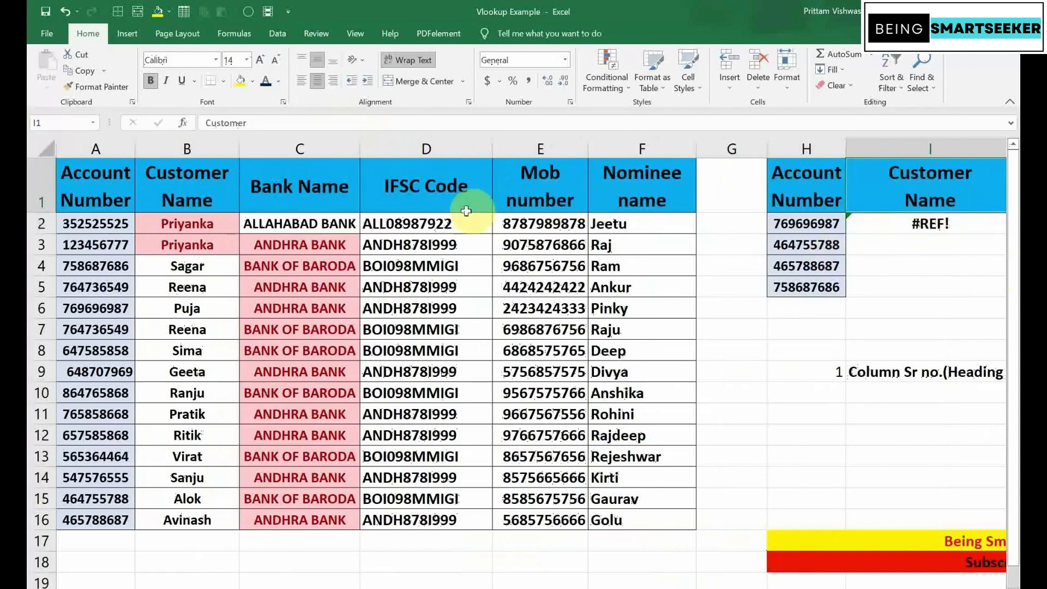
{"action": "key", "text": "ctrl+c"}
{"action": "left_click", "coordinate": [925, 258]}
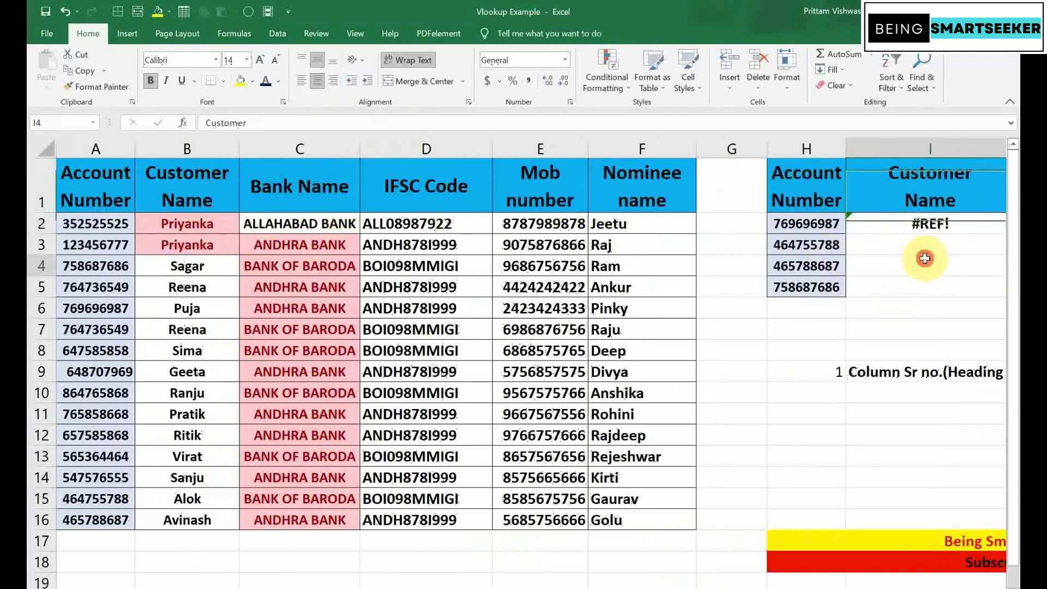
{"action": "key", "text": "Right"}
{"action": "left_click", "coordinate": [906, 224]}
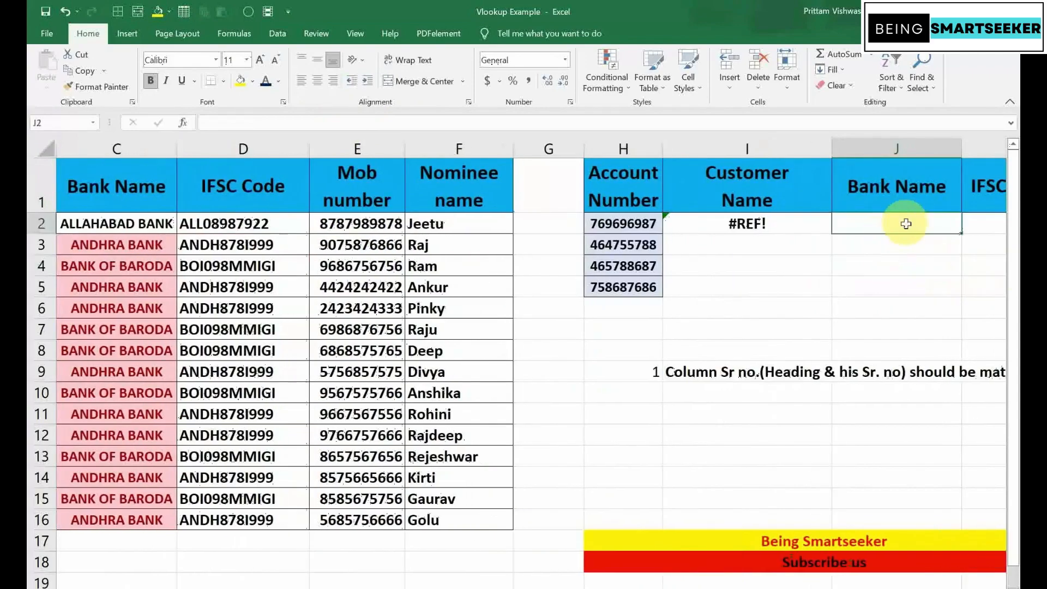
Change the column index in the I2 VLOOKUP formula to COLUMN()-7
{"action": "left_click", "coordinate": [764, 225]}
{"action": "left_click", "coordinate": [354, 123]}
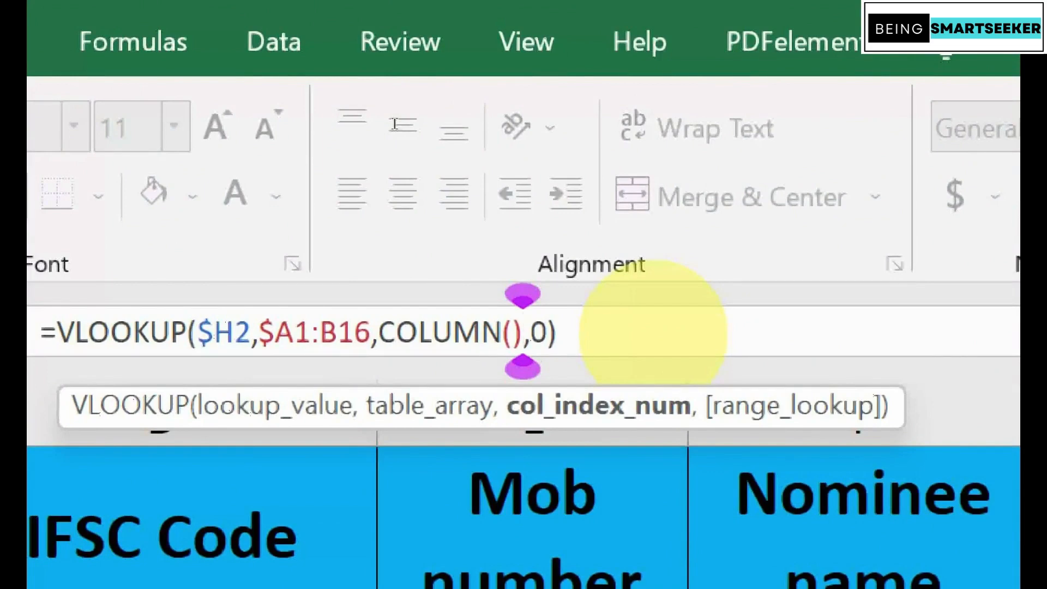
{"action": "type", "text": "-"}
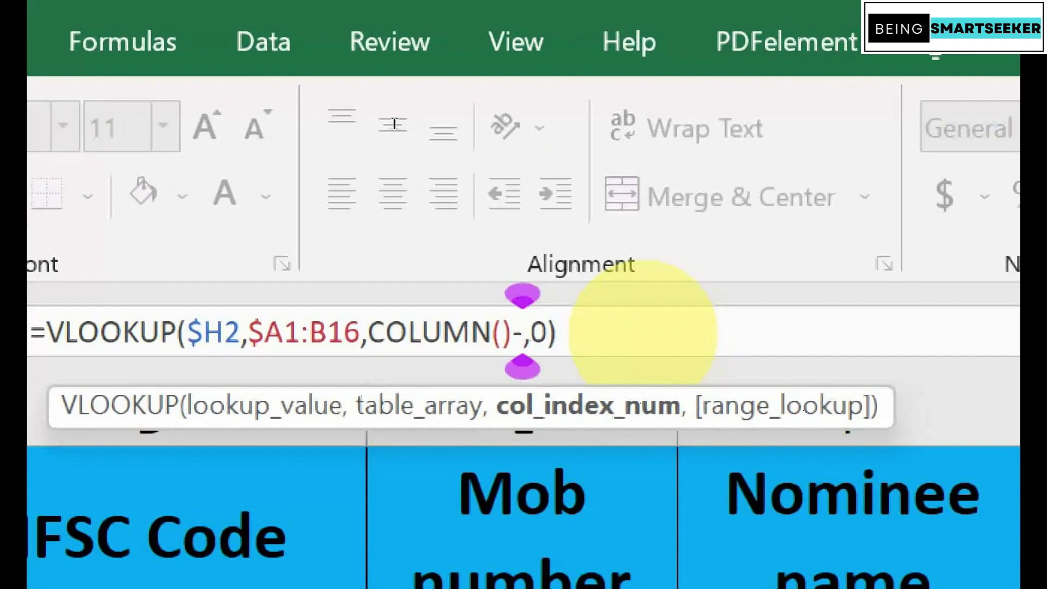
{"action": "type", "text": "7"}
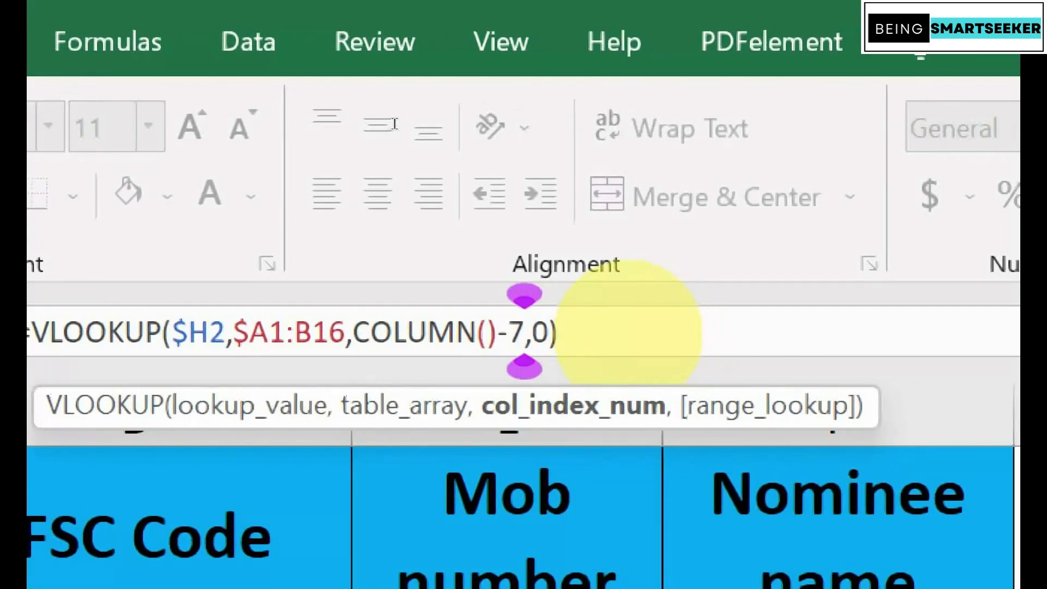
{"action": "key", "text": "Return"}
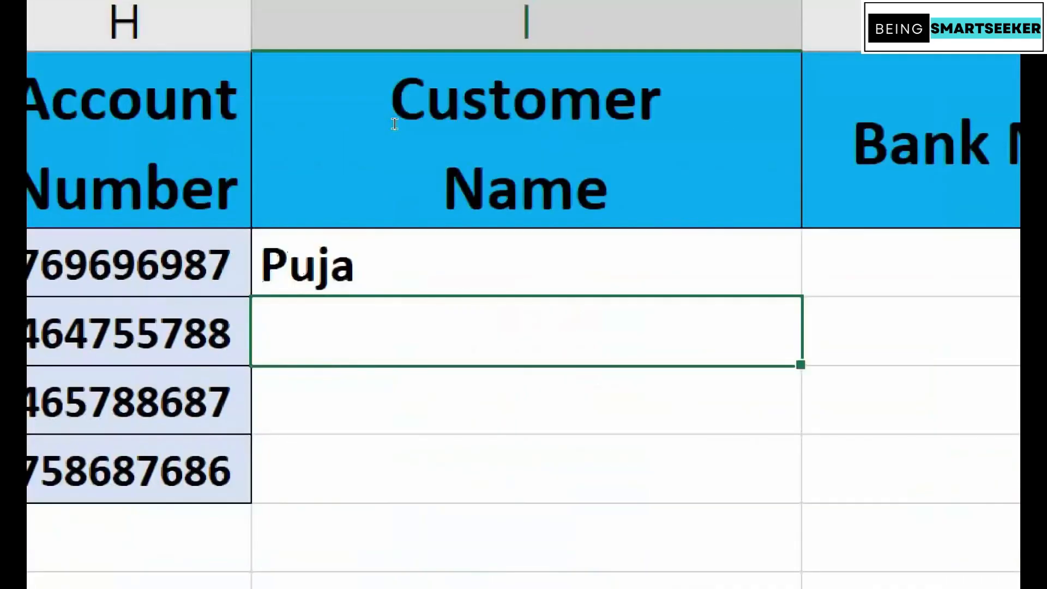
{"action": "key", "text": "Up"}
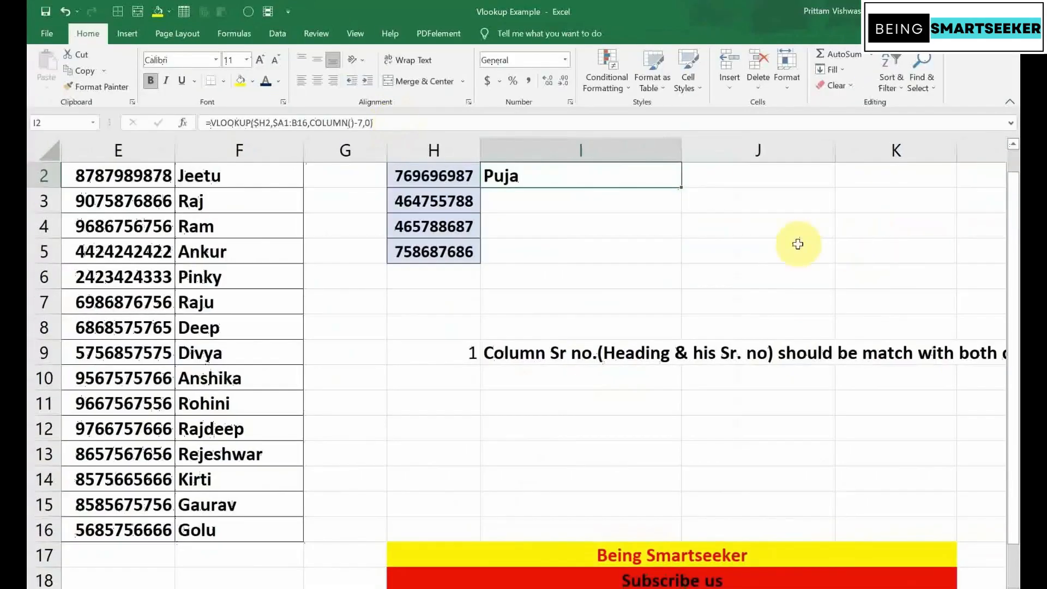
{"action": "scroll", "coordinate": [775, 267], "scroll_direction": "up", "scroll_amount": 1}
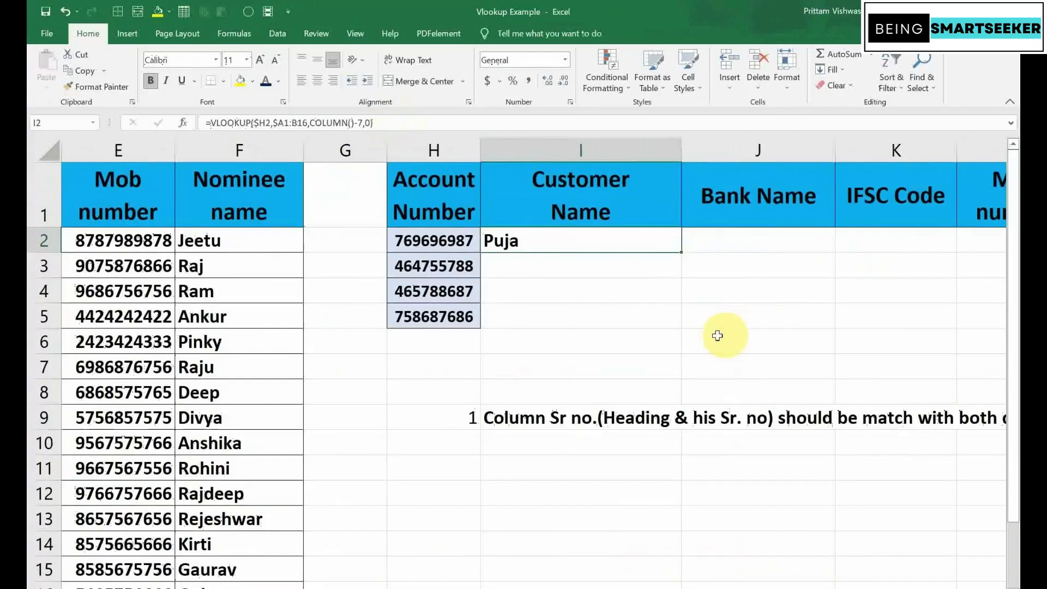
{"action": "left_click", "coordinate": [597, 191]}
{"action": "left_click", "coordinate": [577, 240]}
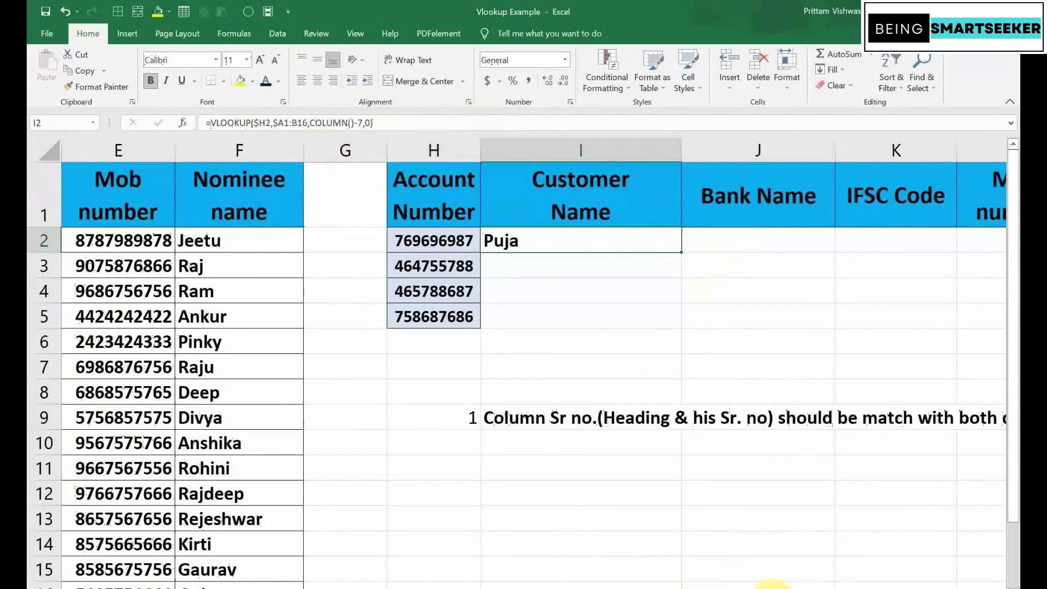
{"action": "scroll", "coordinate": [549, 390], "scroll_direction": "right", "scroll_amount": 2}
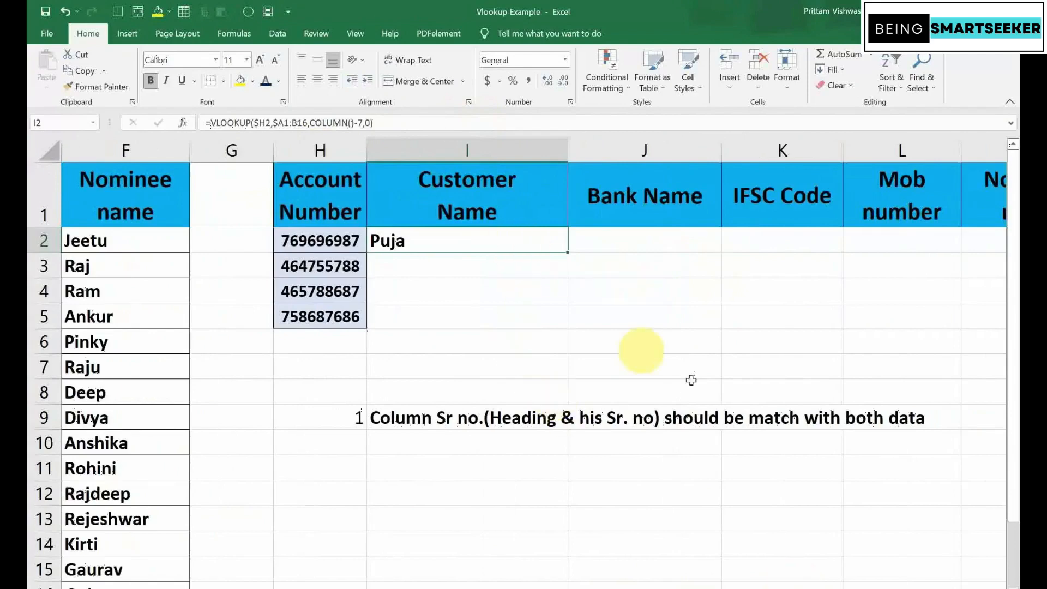
Copy the I2 VLOOKUP formula into J2:M2, from Bank Name through Nominee name
{"action": "key", "text": "ctrl+c"}
{"action": "left_click_drag", "start_coordinate": [643, 239], "coordinate": [982, 237]}
{"action": "scroll", "coordinate": [982, 238], "scroll_direction": "right", "scroll_amount": 2}
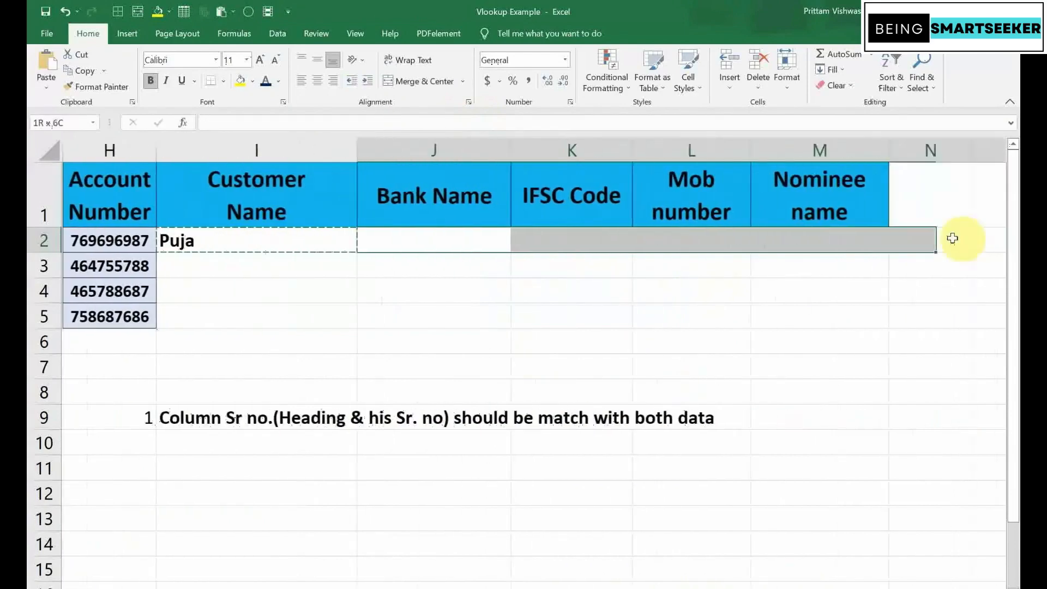
{"action": "key", "text": "ctrl+v"}
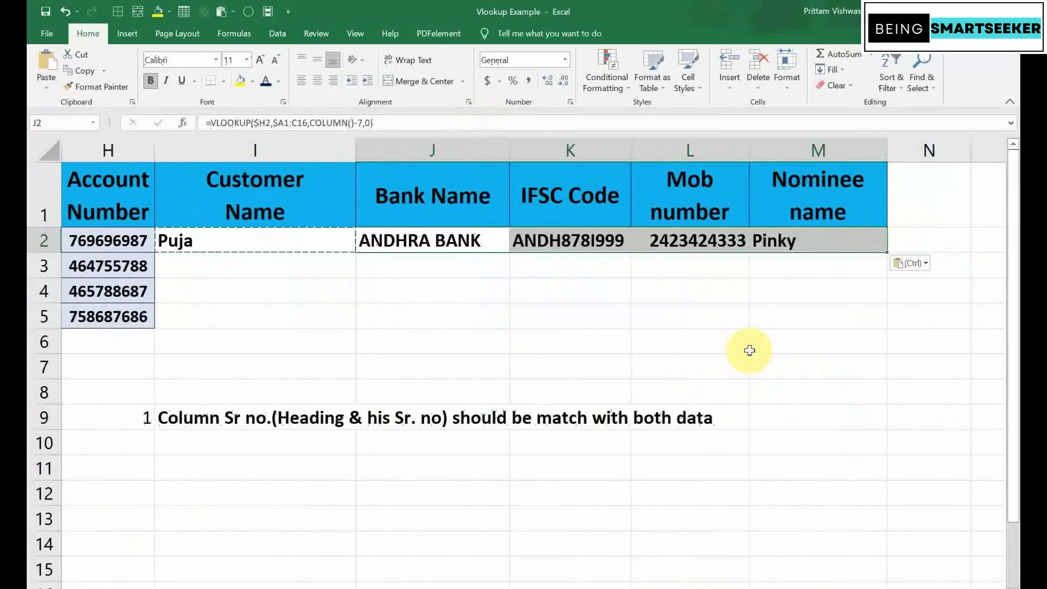
{"action": "key", "text": "Escape"}
Clear the pasted formulas from J2:M2 and reselect I2
{"action": "left_click", "coordinate": [439, 234]}
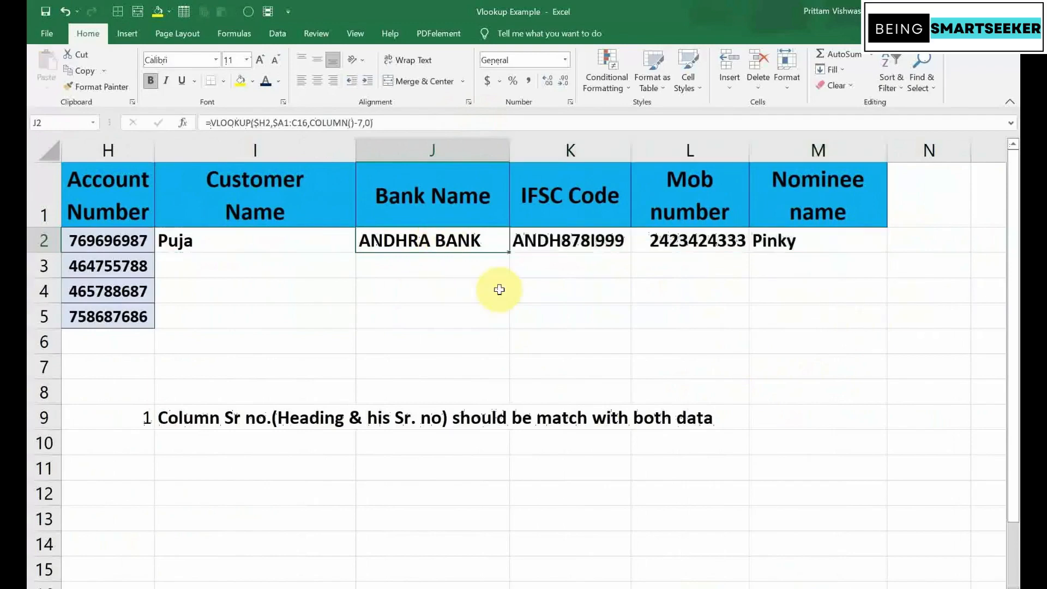
{"action": "key", "text": "shift+Right"}
{"action": "key", "text": "shift+Right"}
{"action": "key", "text": "shift+Right"}
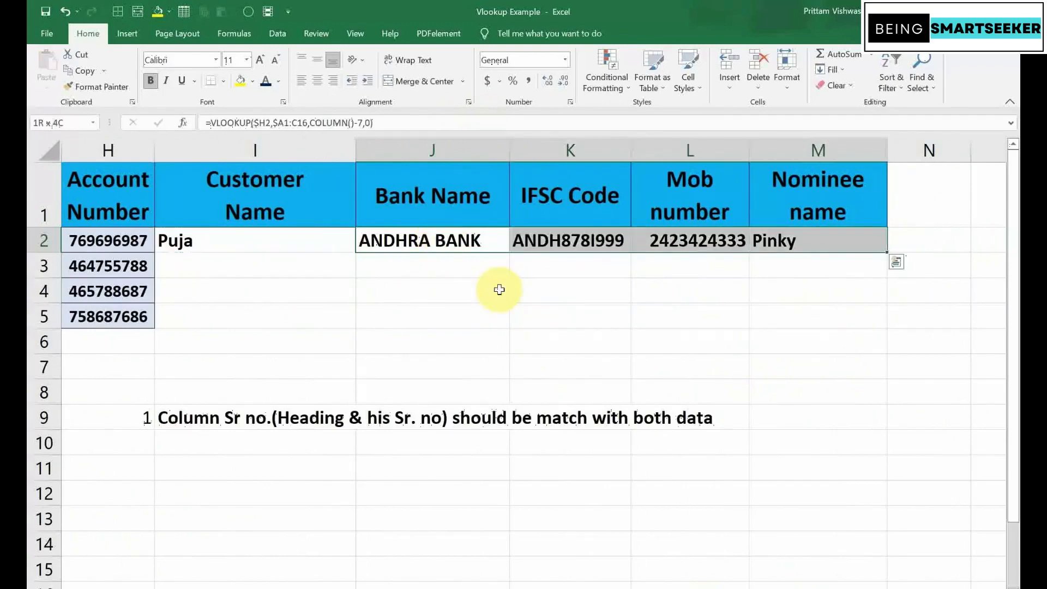
{"action": "key", "text": "Delete"}
{"action": "key", "text": "Left"}
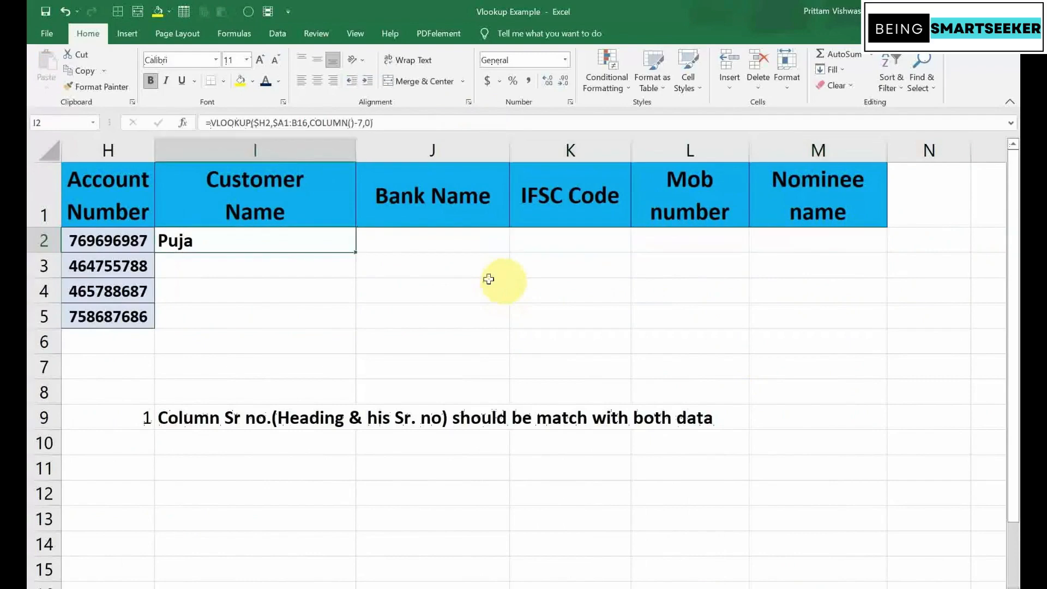
Fill the I2 VLOOKUP formula across through M2 and check each result along row 2
{"action": "left_click_drag", "start_coordinate": [355, 253], "coordinate": [827, 247]}
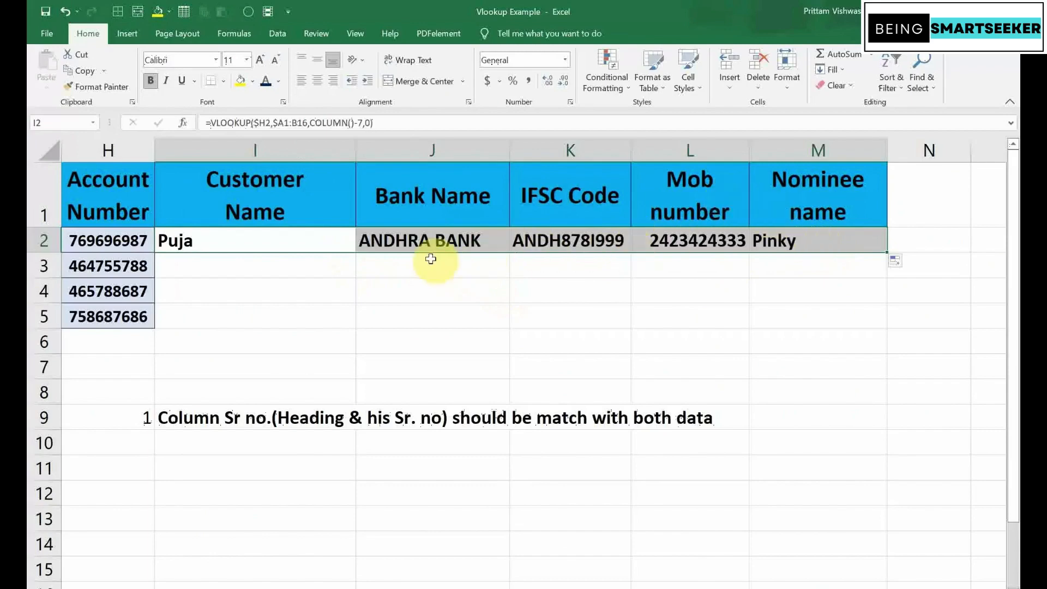
{"action": "left_click", "coordinate": [449, 245]}
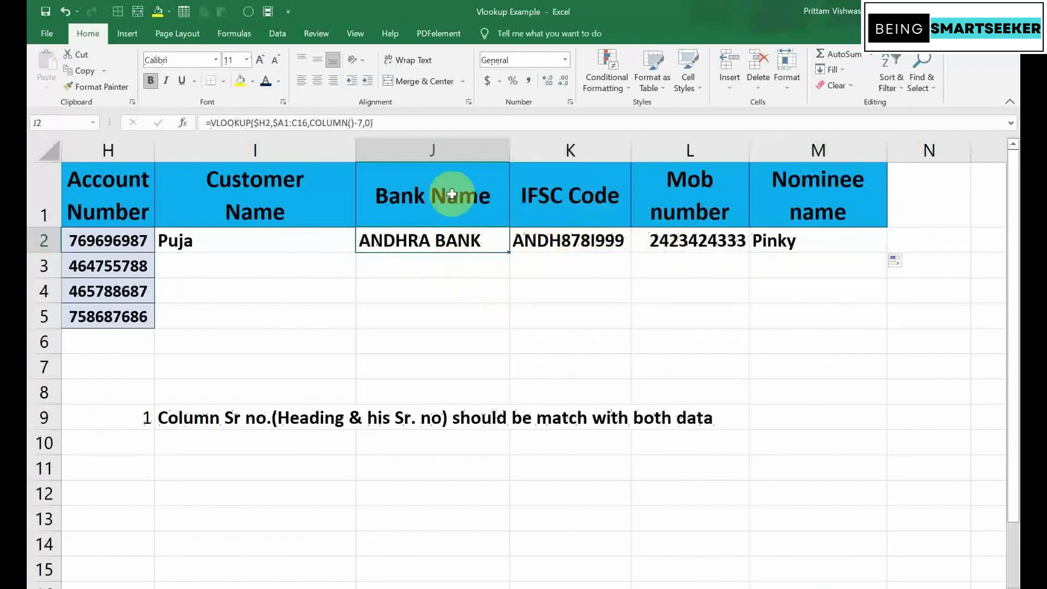
{"action": "left_click_drag", "start_coordinate": [444, 196], "coordinate": [1005, 197]}
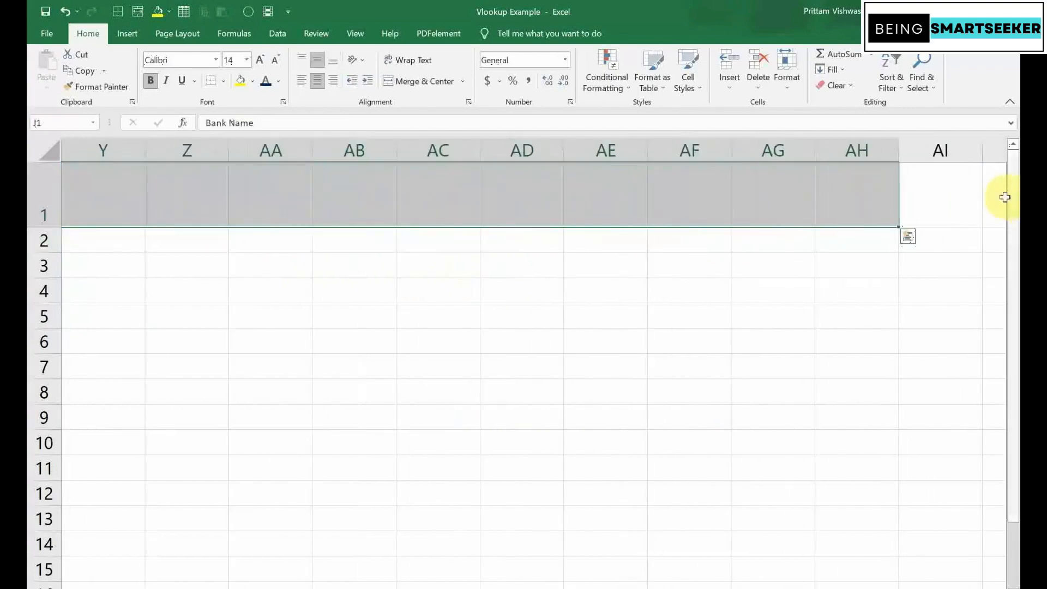
{"action": "scroll", "coordinate": [535, 360], "scroll_direction": "left", "scroll_amount": 10}
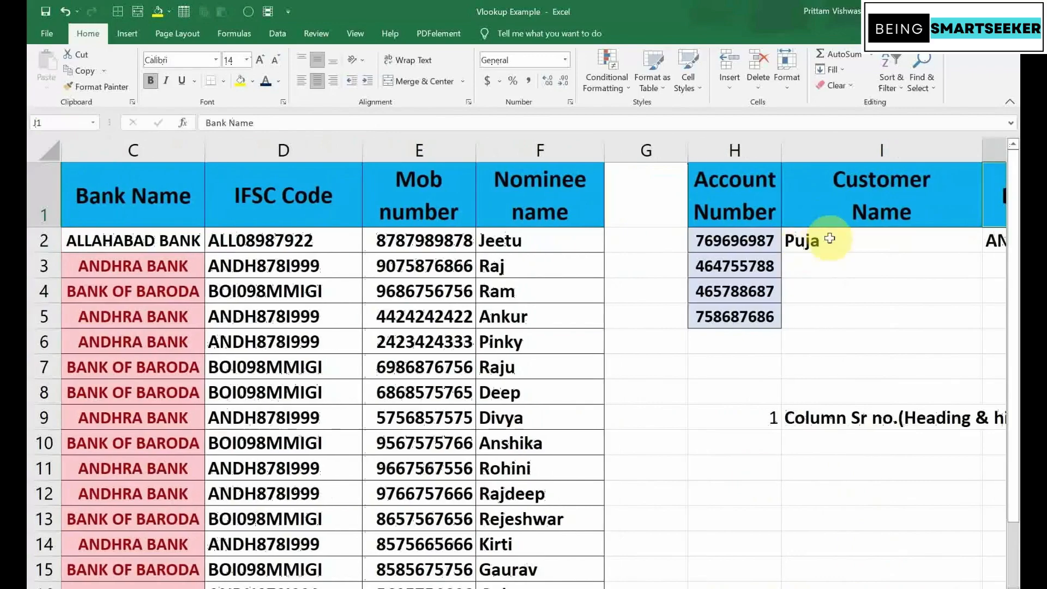
{"action": "left_click", "coordinate": [830, 238]}
{"action": "key", "text": "Right"}
{"action": "key", "text": "Right"}
{"action": "key", "text": "Right"}
{"action": "key", "text": "Right"}
{"action": "key", "text": "Right"}
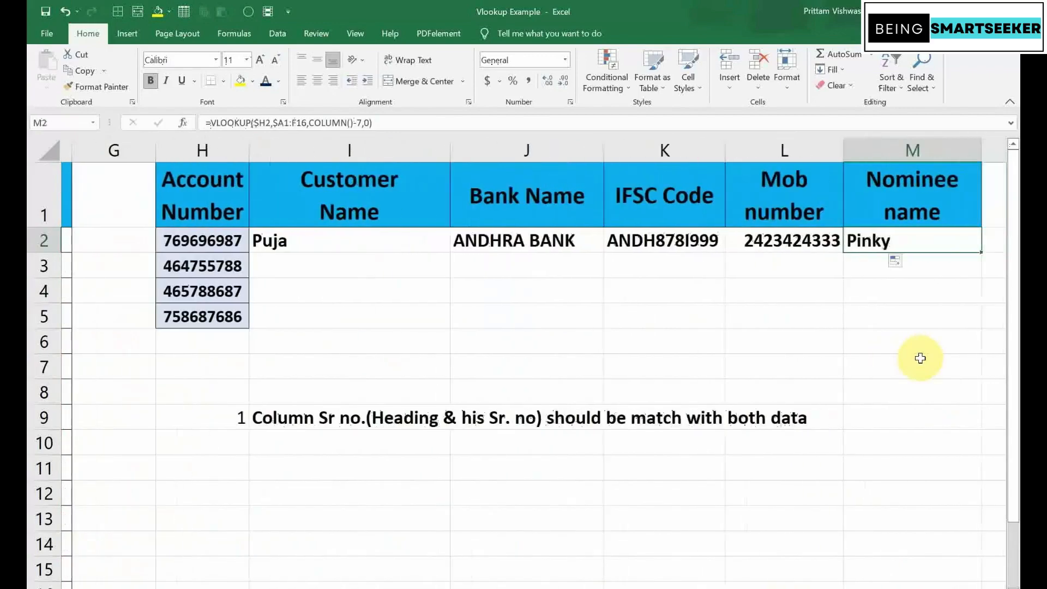
Fill the VLOOKUP formulas in I2:M2 down through row 5
{"action": "key", "text": "Left"}
{"action": "key", "text": "Left"}
{"action": "key", "text": "Left"}
{"action": "key", "text": "Left"}
{"action": "key", "text": "Left"}
{"action": "key", "text": "shift+Right"}
{"action": "key", "text": "shift+Right"}
{"action": "key", "text": "shift+Right"}
{"action": "key", "text": "shift+Right"}
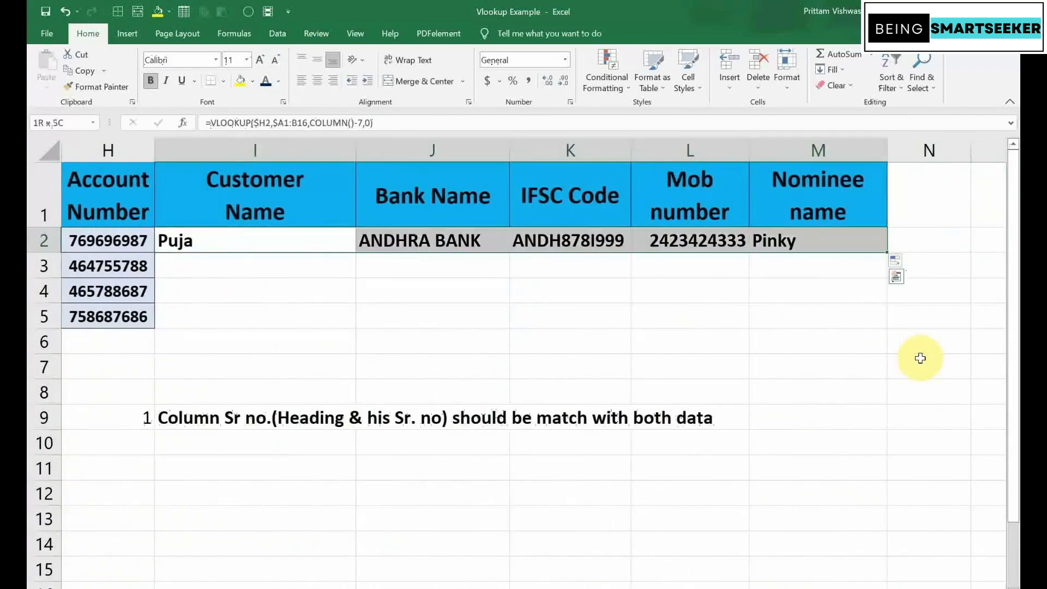
{"action": "key", "text": "shift+Down"}
{"action": "key", "text": "shift+Down"}
{"action": "key", "text": "shift+Down"}
{"action": "key", "text": "ctrl+d"}
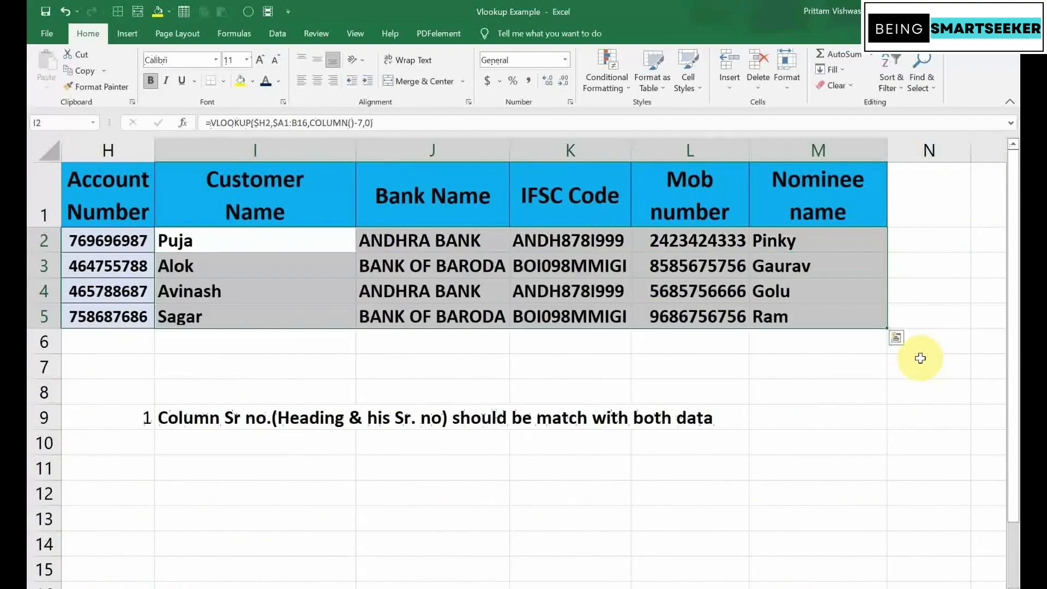
Open the I2 formula for editing and examine its locked lookup value $H2 and table array $A1:B16
{"action": "key", "text": "Up"}
{"action": "key", "text": "Down"}
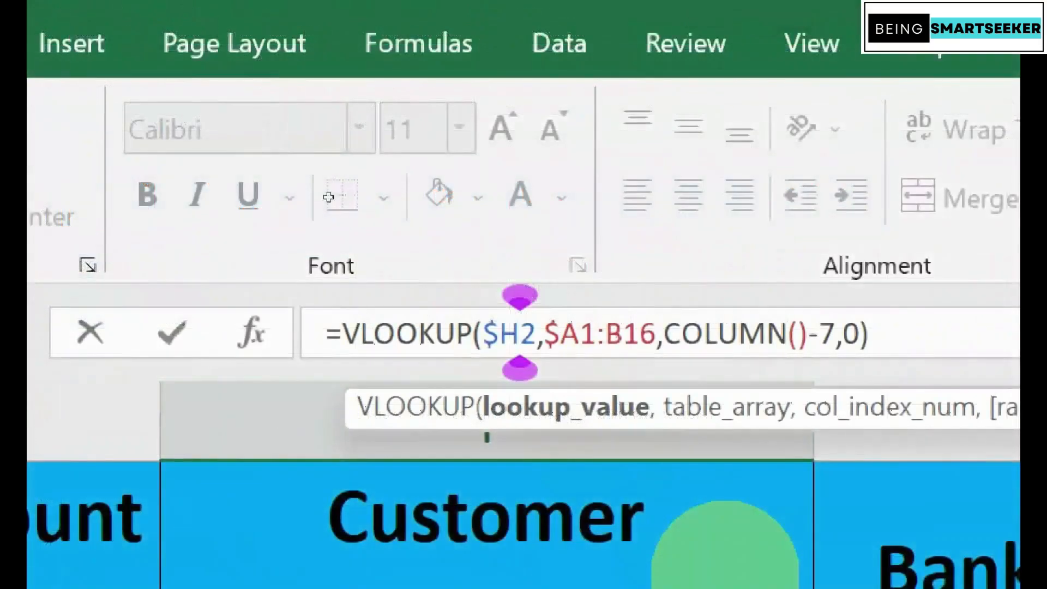
{"action": "key", "text": "Left"}
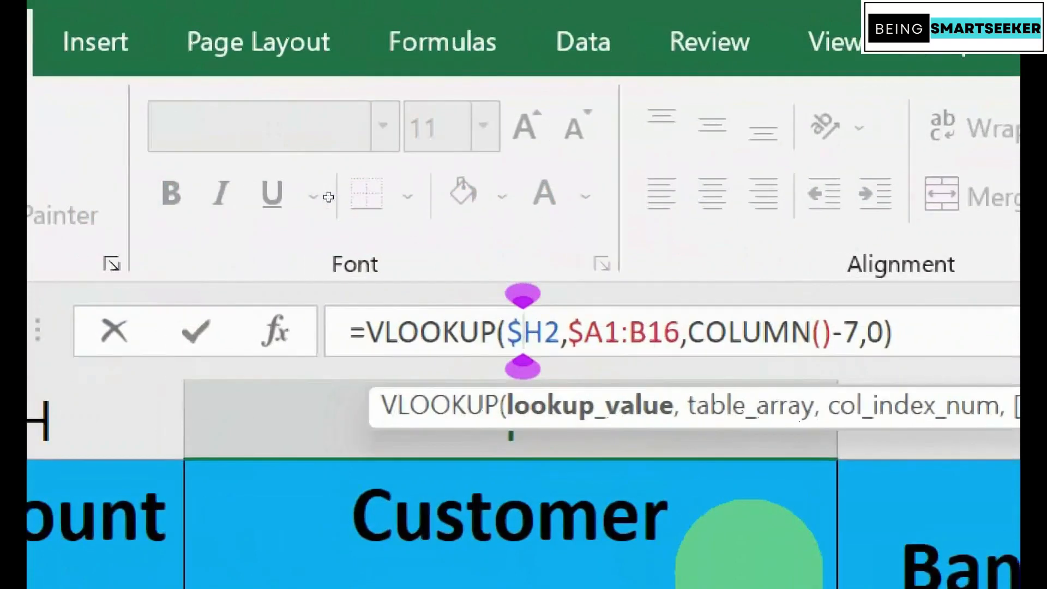
{"action": "key", "text": "Right"}
{"action": "key", "text": "Right"}
{"action": "key", "text": "Right"}
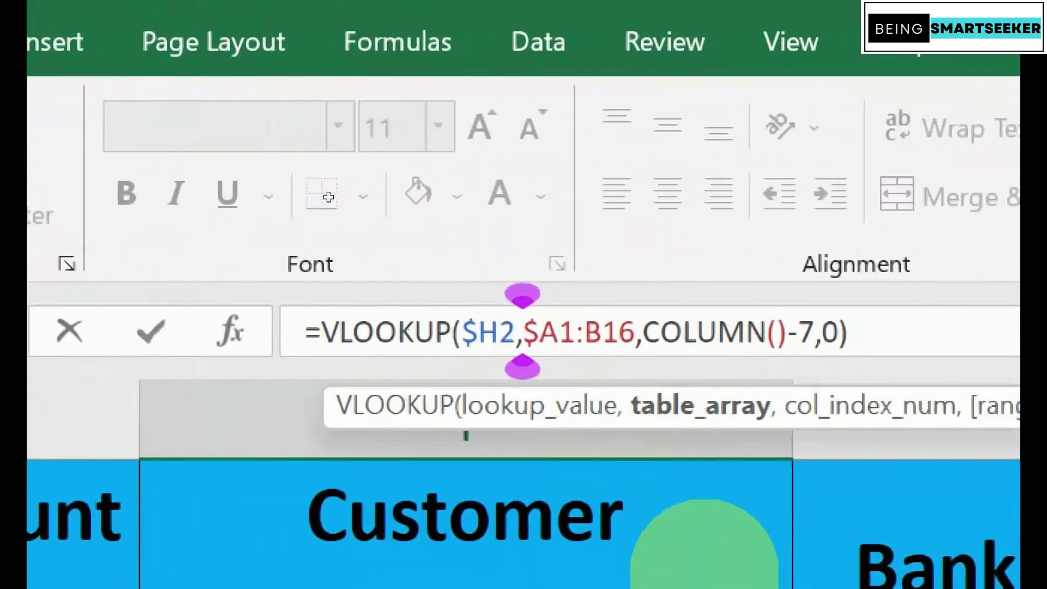
{"action": "key", "text": "Right"}
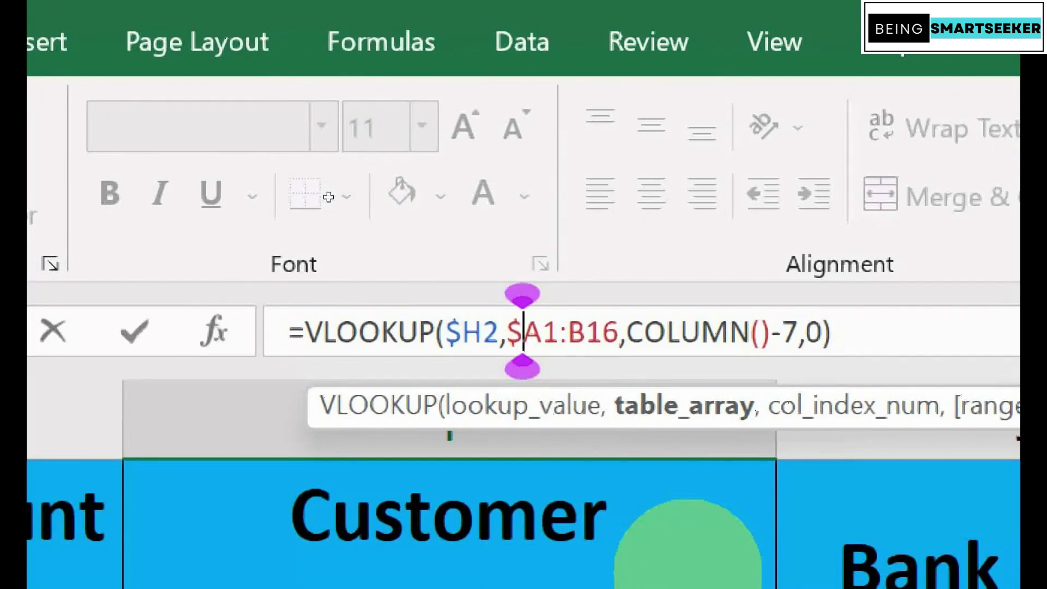
{"action": "key", "text": "Right"}
{"action": "key", "text": "Right"}
{"action": "key", "text": "Right"}
{"action": "key", "text": "Right"}
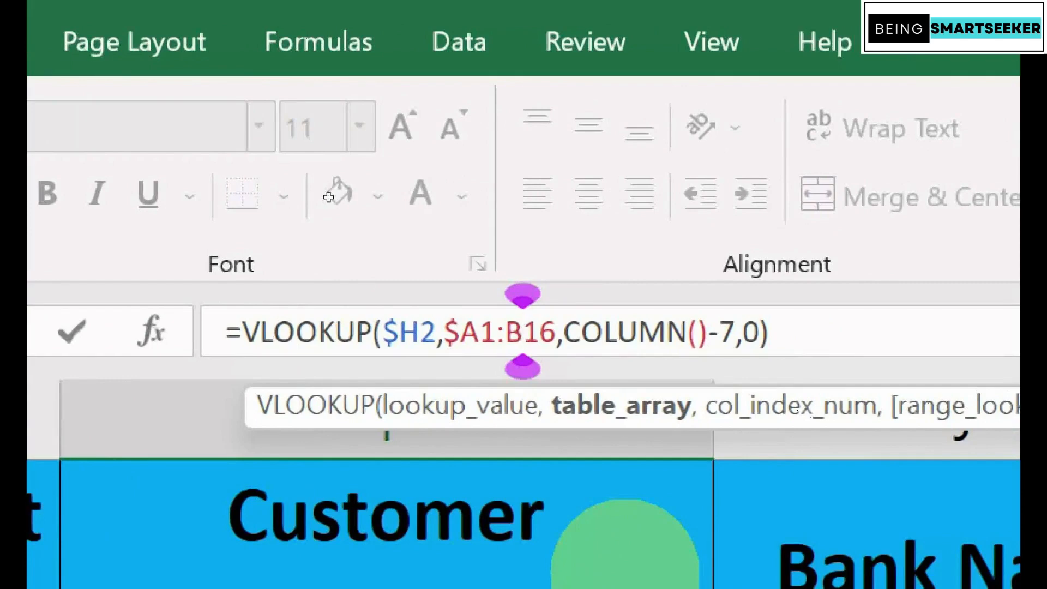
{"action": "key", "text": "Right"}
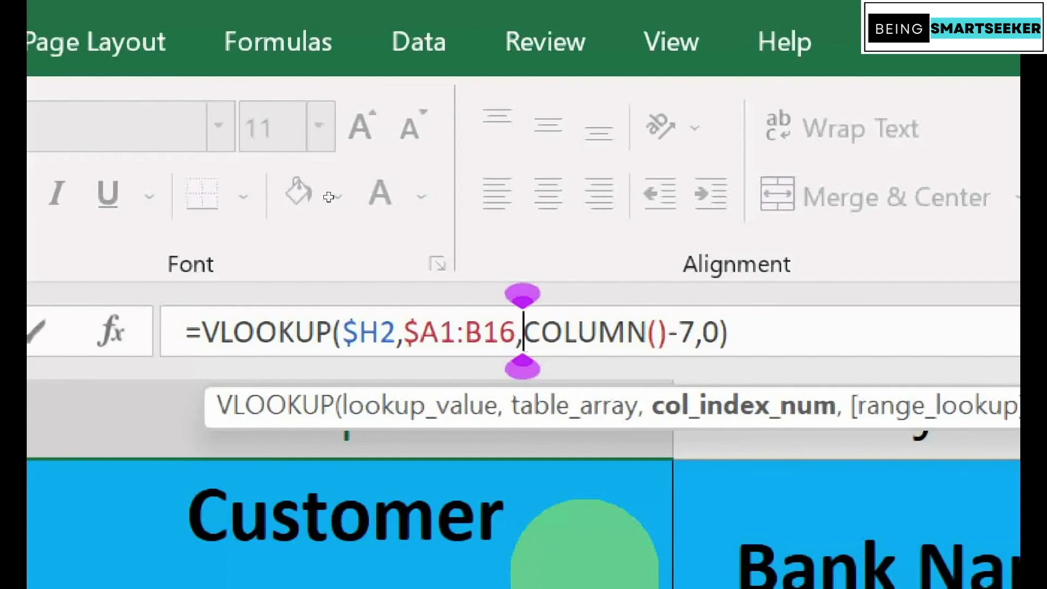
Examine the COLUMN()-7 column index in the I2 formula, close the formula and reselect I2
{"action": "key", "text": "Right"}
{"action": "key", "text": "Right"}
{"action": "key", "text": "Right"}
{"action": "key", "text": "Right"}
{"action": "key", "text": "Right"}
{"action": "key", "text": "Right"}
{"action": "key", "text": "Right"}
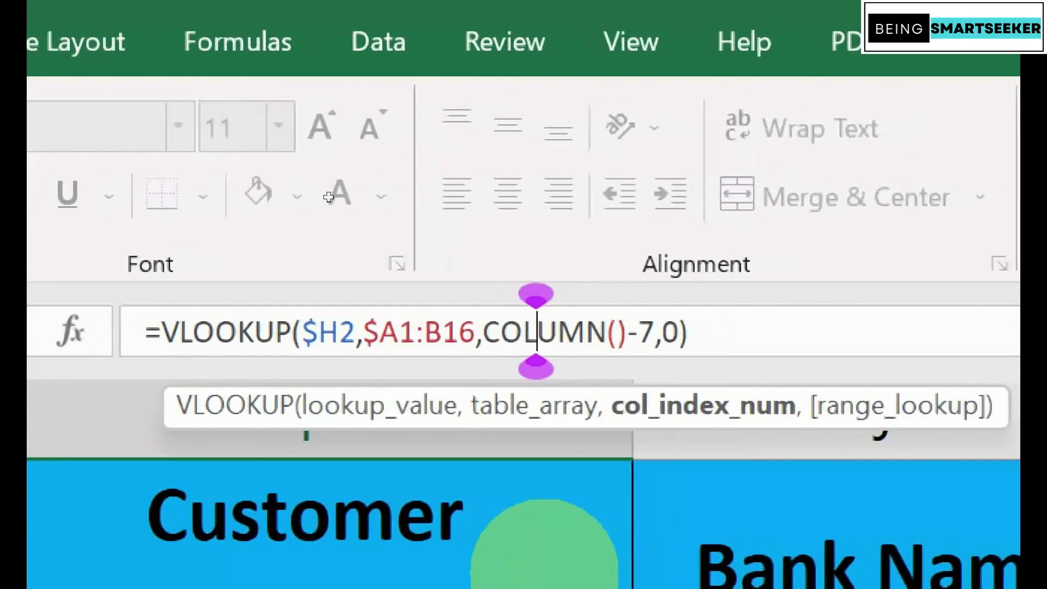
{"action": "key", "text": "Right"}
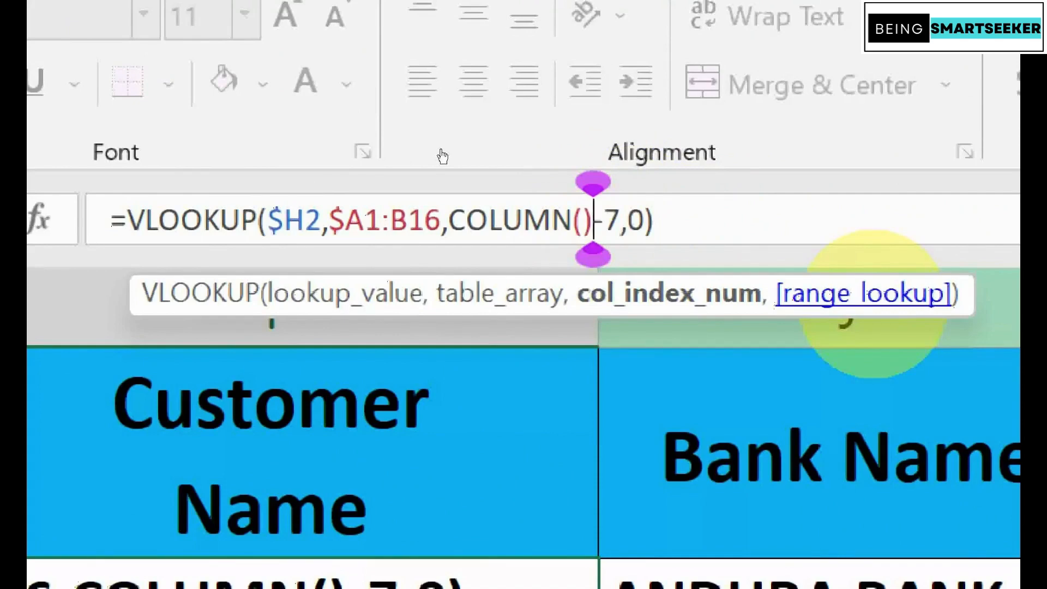
{"action": "key", "text": "Return"}
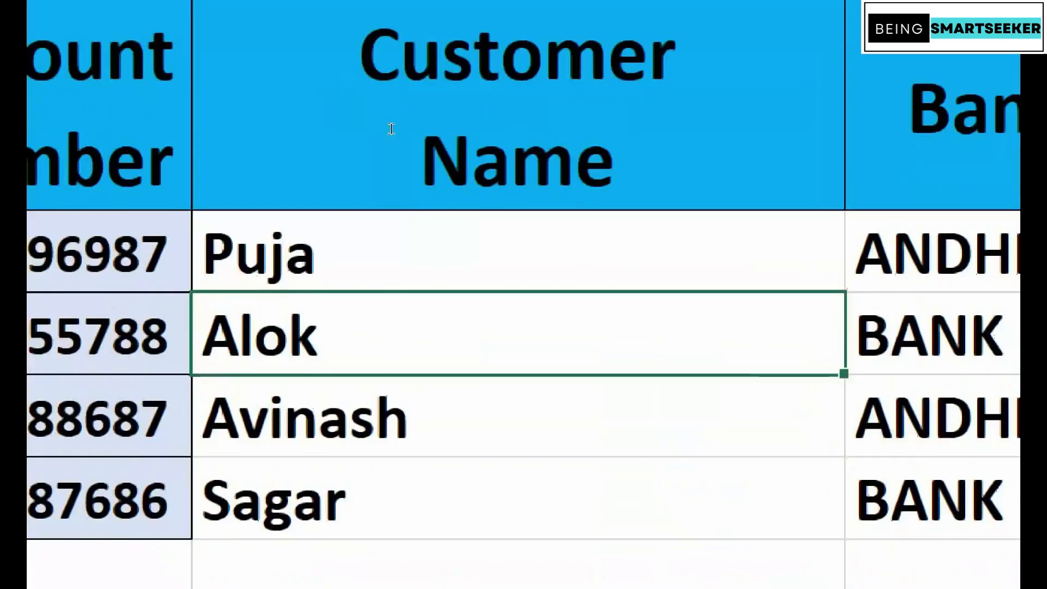
{"action": "key", "text": "Up"}
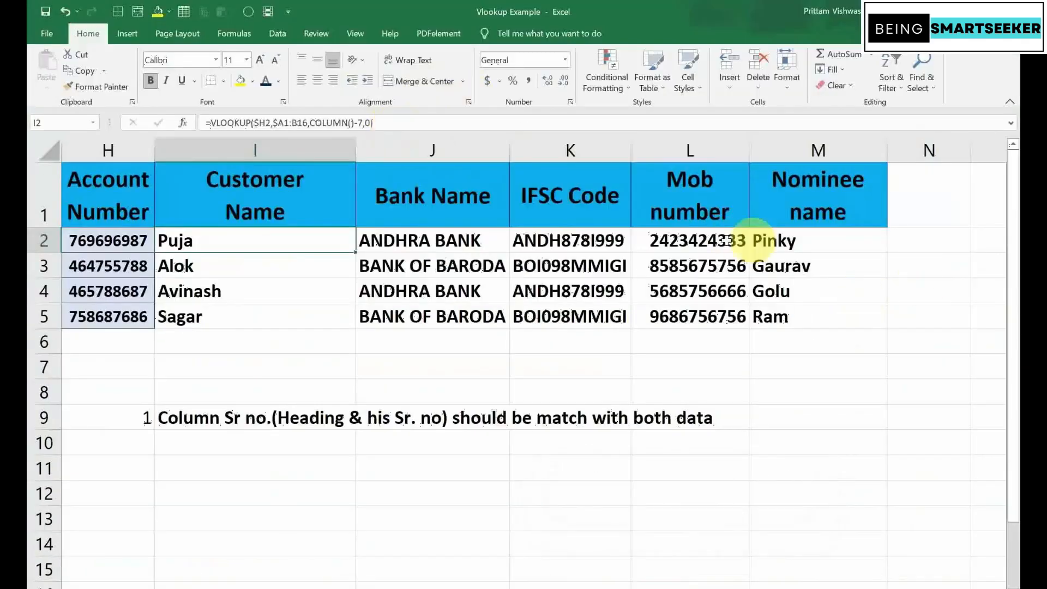
Review the filled range I2:M5 and the note in I9, and switch to the worksheet with the green-cornered account numbers
{"action": "left_click_drag", "start_coordinate": [320, 233], "coordinate": [777, 303]}
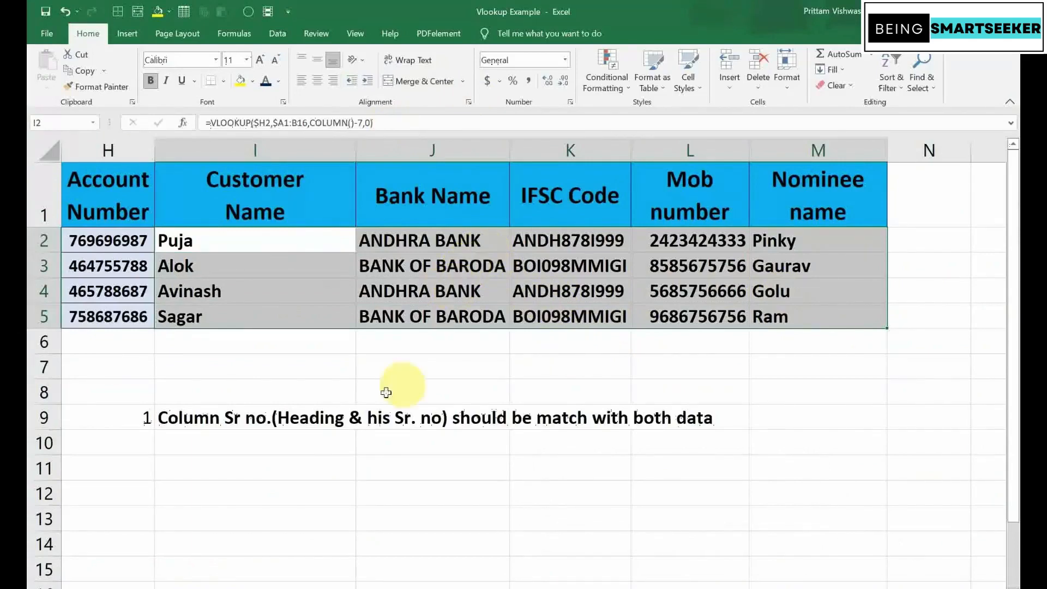
{"action": "left_click", "coordinate": [199, 417]}
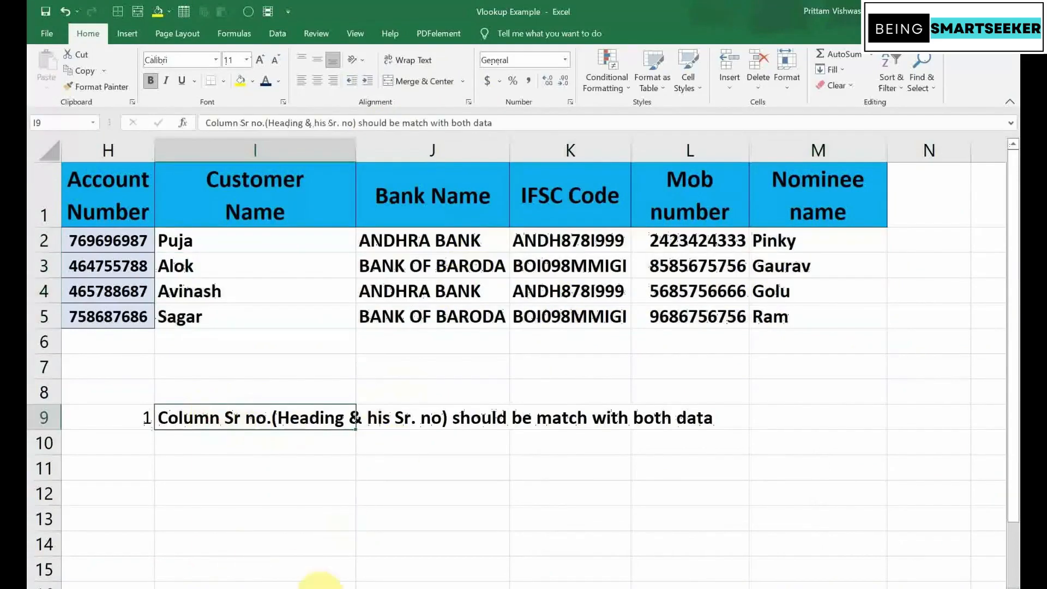
{"action": "left_click", "coordinate": [330, 588]}
{"action": "left_click", "coordinate": [822, 439]}
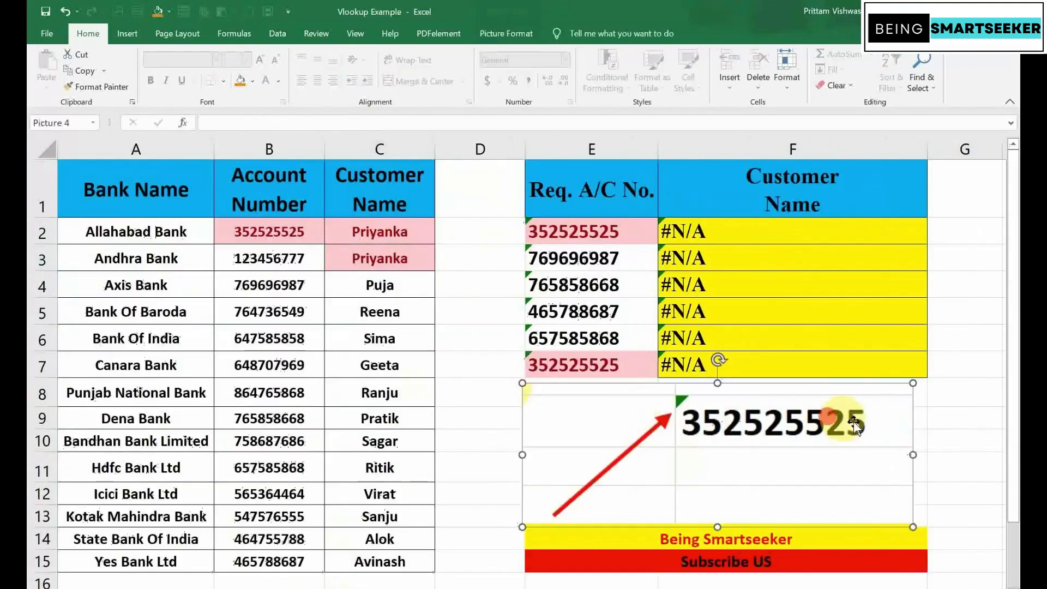
{"action": "scroll", "coordinate": [826, 586], "scroll_direction": "right", "scroll_amount": 2}
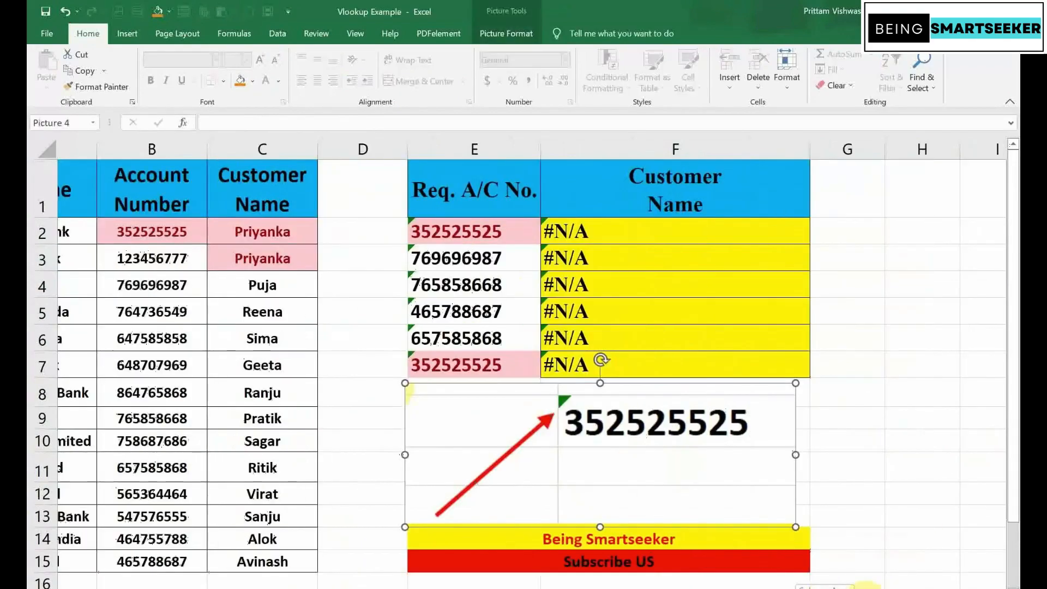
{"action": "left_click", "coordinate": [443, 264]}
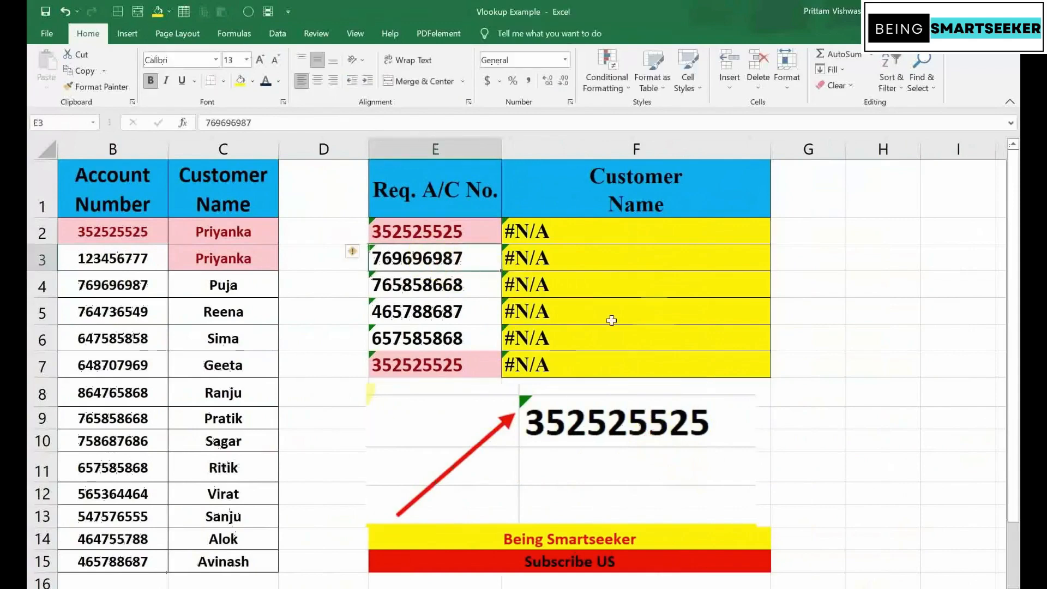
Compare the requested account numbers in E2:E7 with the source account numbers in B2:B15
{"action": "left_click_drag", "start_coordinate": [404, 231], "coordinate": [425, 332]}
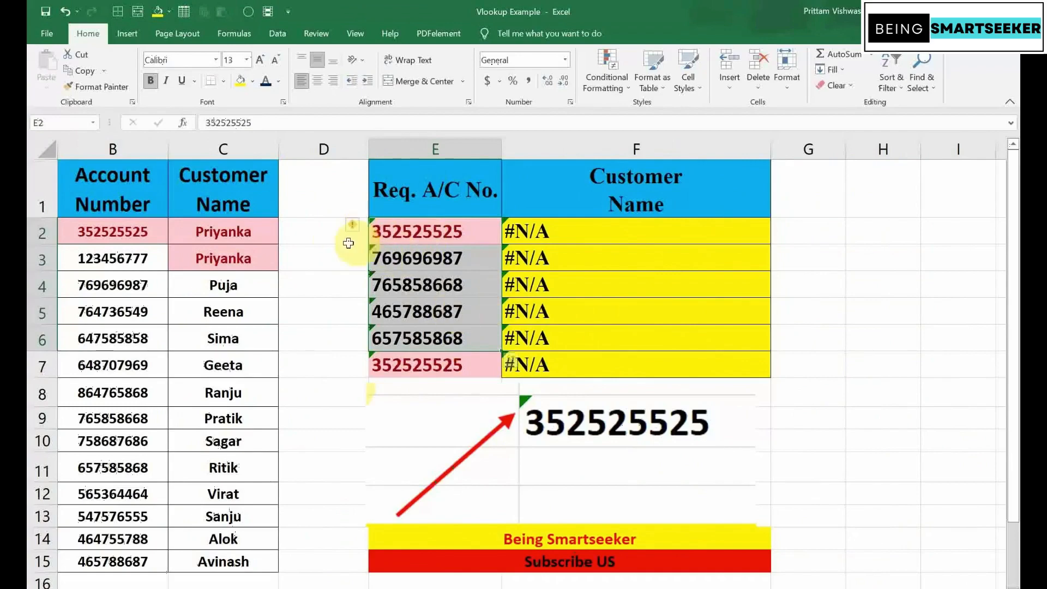
{"action": "left_click_drag", "start_coordinate": [415, 231], "coordinate": [430, 364]}
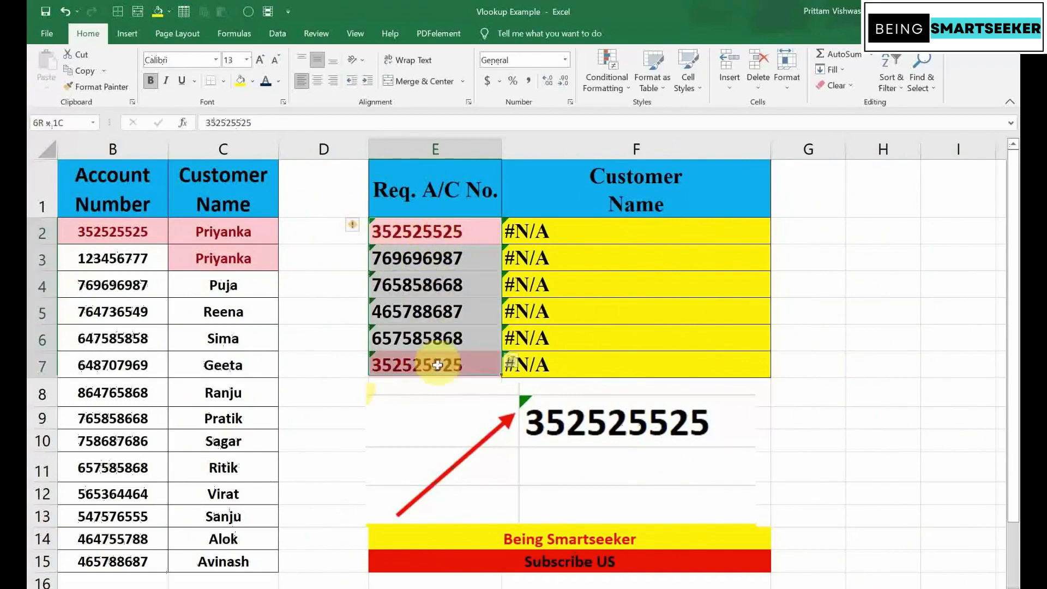
{"action": "left_click", "coordinate": [468, 191]}
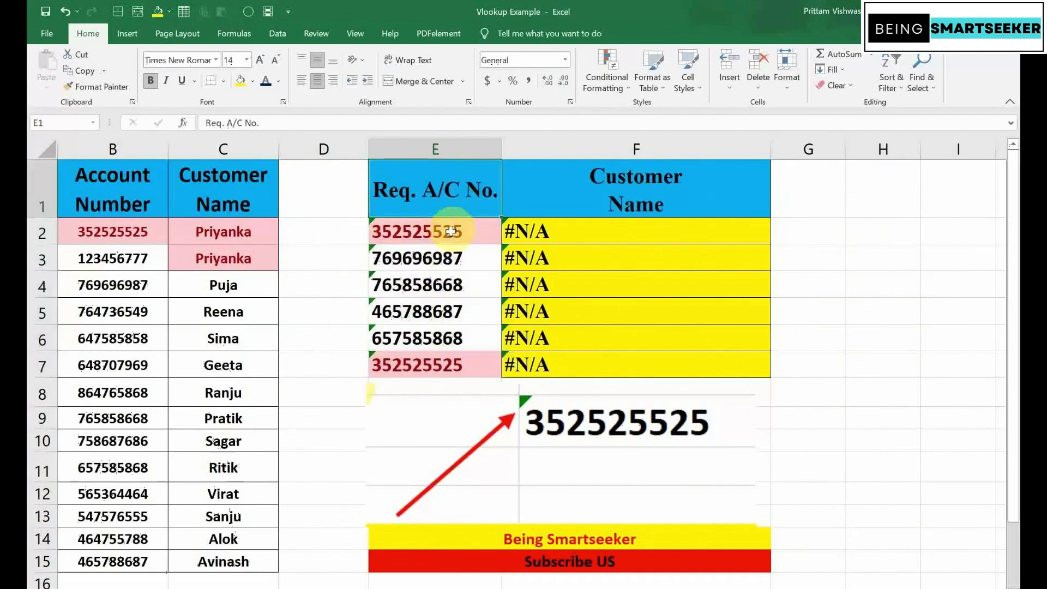
{"action": "left_click_drag", "start_coordinate": [447, 231], "coordinate": [431, 363]}
{"action": "scroll", "coordinate": [524, 360], "scroll_direction": "left", "scroll_amount": 2}
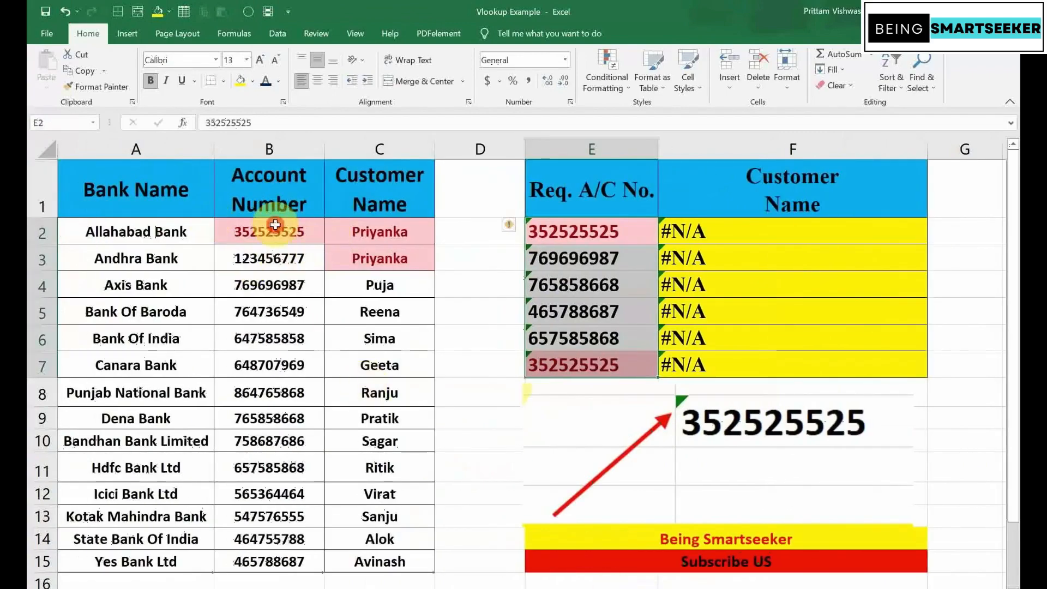
{"action": "left_click_drag", "start_coordinate": [276, 229], "coordinate": [280, 560]}
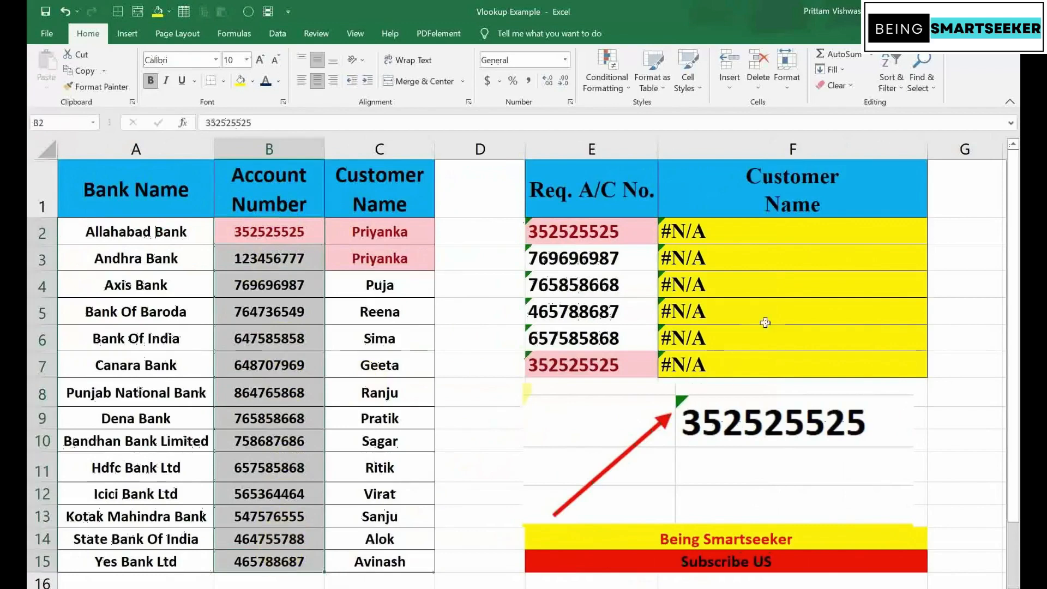
Inspect the VLOOKUP formula in F2 and compare its lookup value in E2 with the source account number in B2
{"action": "left_click", "coordinate": [733, 230]}
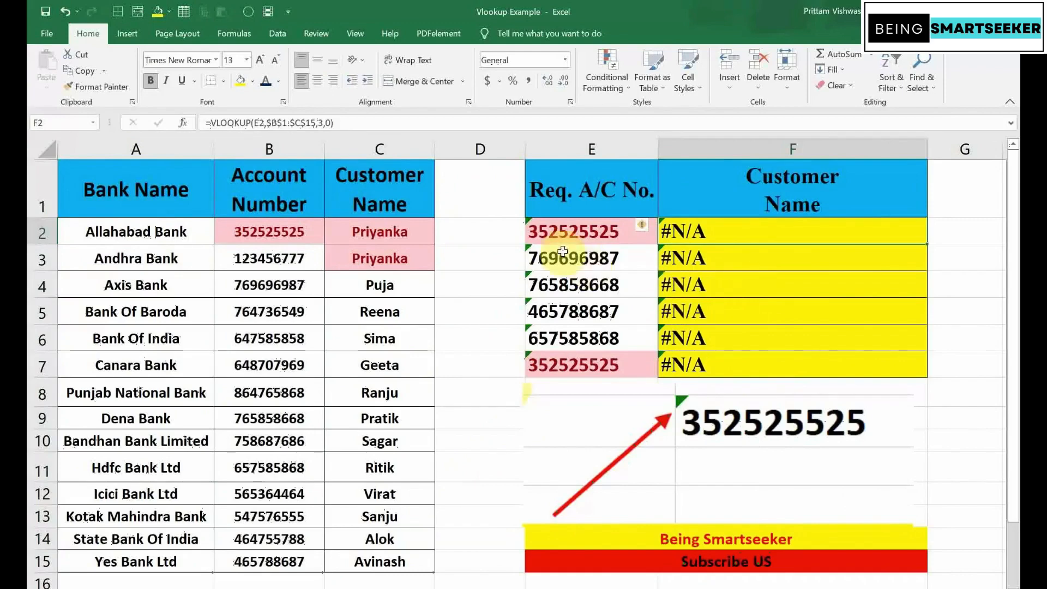
{"action": "left_click_drag", "start_coordinate": [567, 233], "coordinate": [590, 235]}
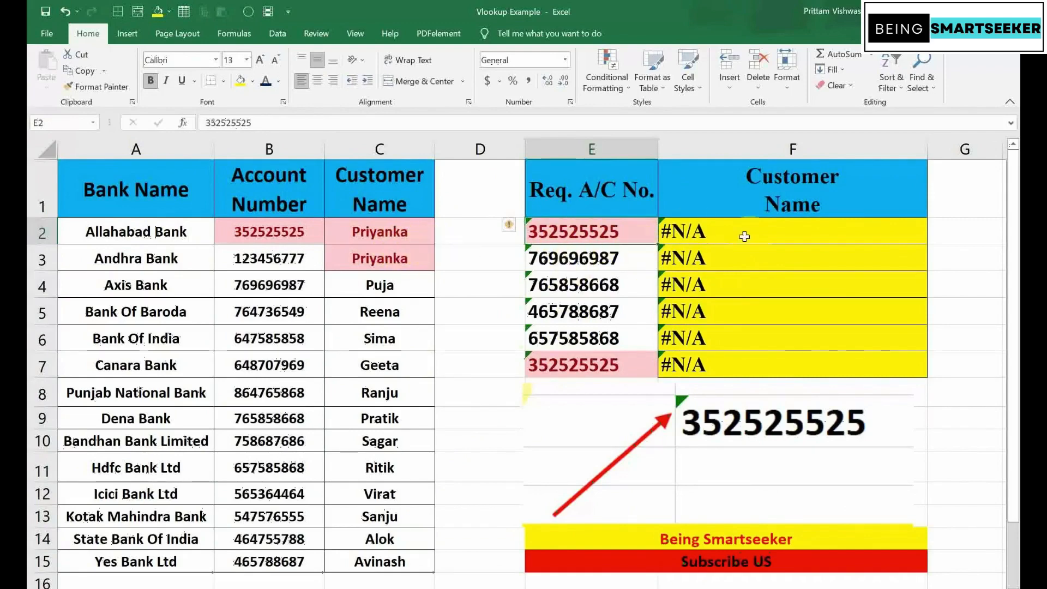
{"action": "left_click", "coordinate": [260, 233]}
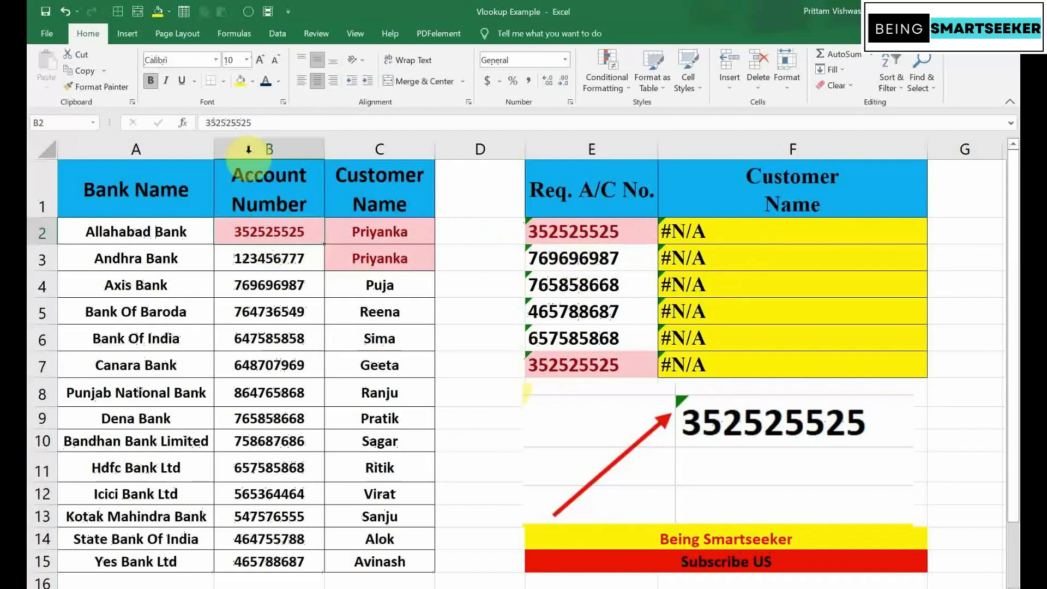
Prefix the account number in B2 with an apostrophe to store it as text
{"action": "left_click", "coordinate": [215, 122]}
{"action": "key", "text": "Left"}
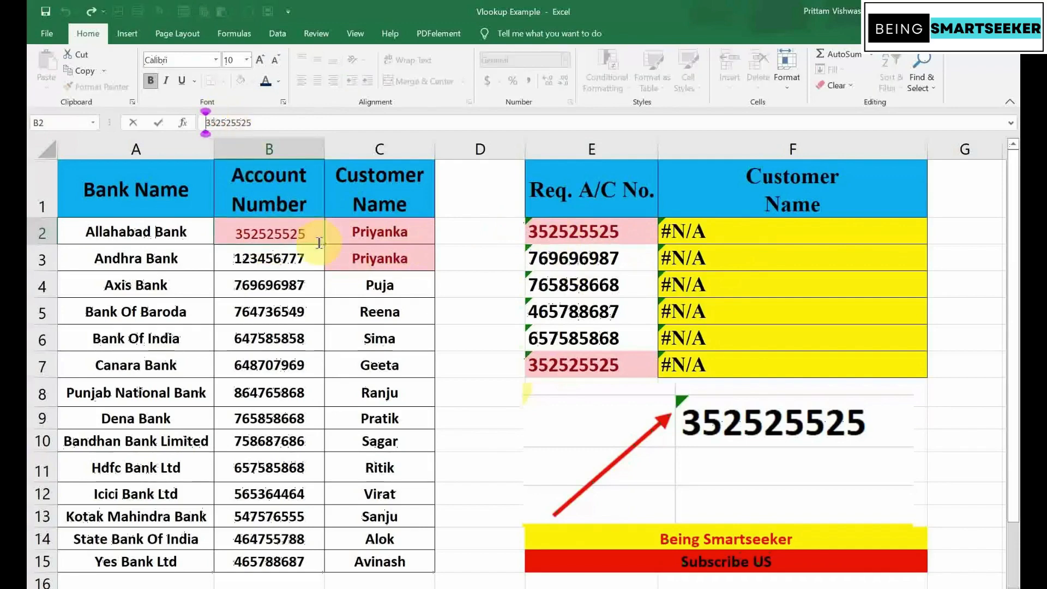
{"action": "type", "text": "'"}
{"action": "key", "text": "ctrl+Return"}
{"action": "key", "text": "Right"}
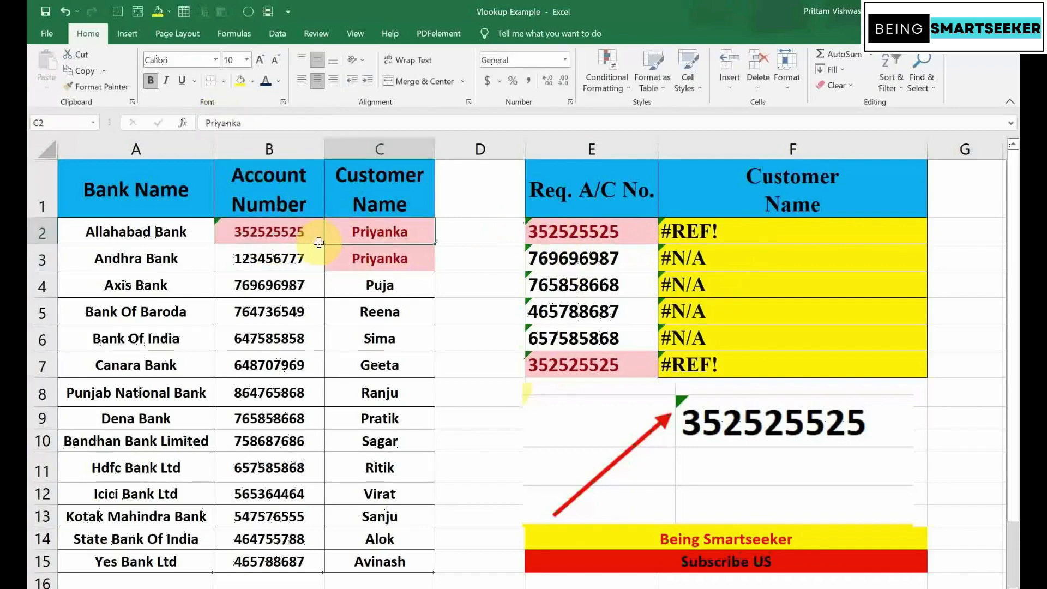
Enter =B2 in D2 and replace that formula with its value using Paste Special Values
{"action": "key", "text": "Right"}
{"action": "type", "text": "="}
{"action": "key", "text": "Left"}
{"action": "key", "text": "Left"}
{"action": "key", "text": "Left"}
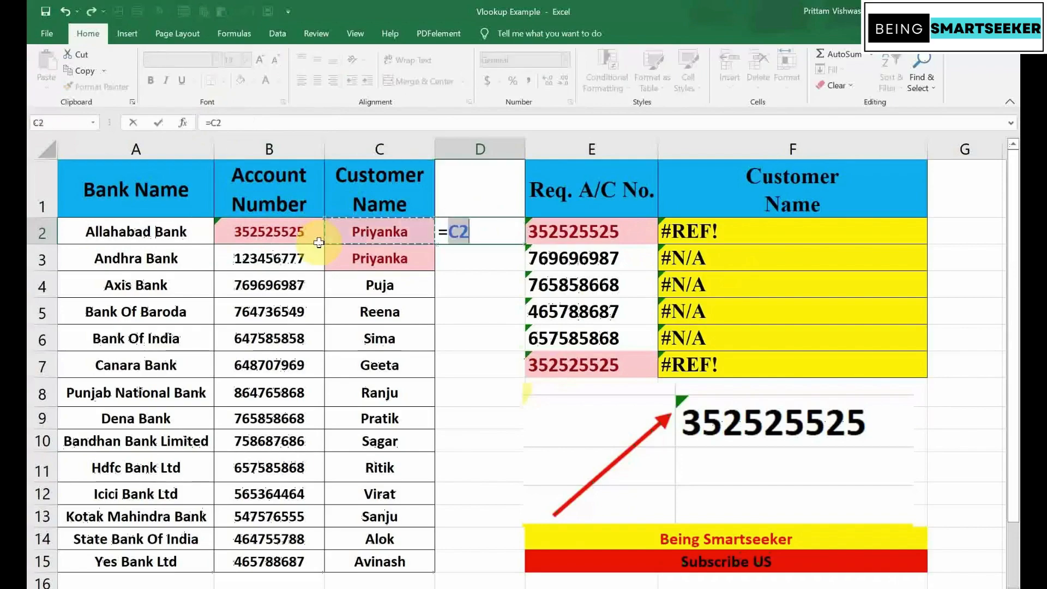
{"action": "key", "text": "Right"}
{"action": "key", "text": "ctrl+Return"}
{"action": "key", "text": "ctrl+c"}
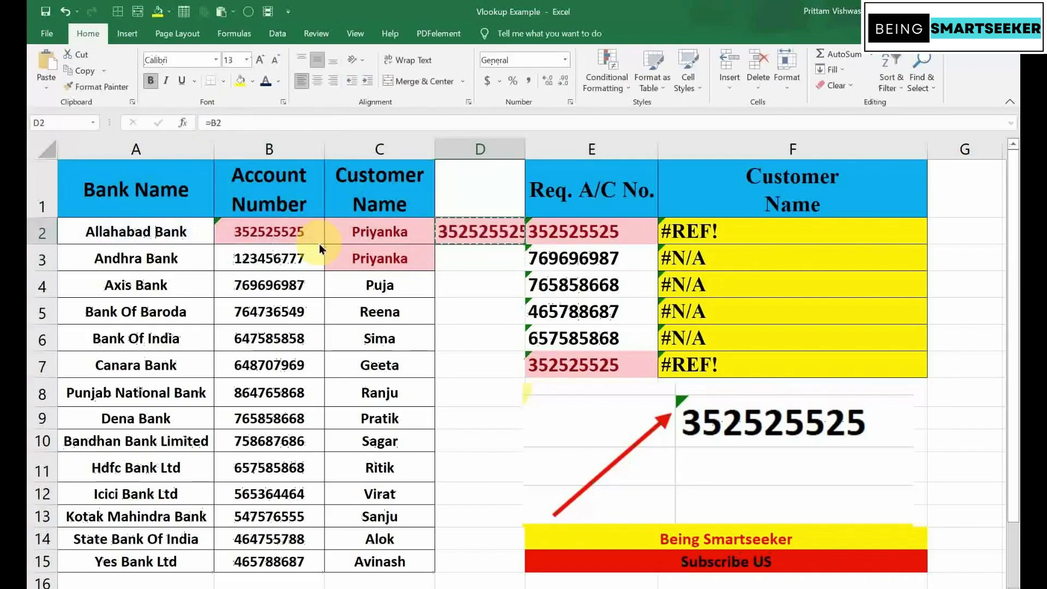
{"action": "key", "text": "ctrl+alt+v"}
{"action": "key", "text": "v"}
{"action": "key", "text": "Return"}
Copy the text account number from D2 over B2 and clear the helper cell D2
{"action": "key", "text": "Left"}
{"action": "key", "text": "Left"}
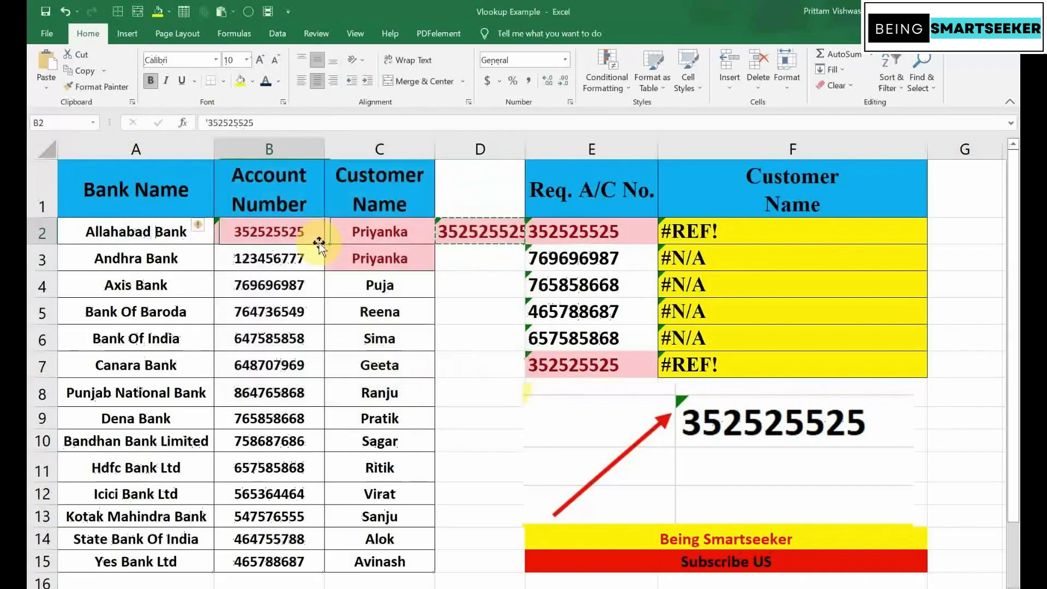
{"action": "key", "text": "ctrl+v"}
{"action": "key", "text": "Escape"}
{"action": "key", "text": "Right"}
{"action": "key", "text": "Right"}
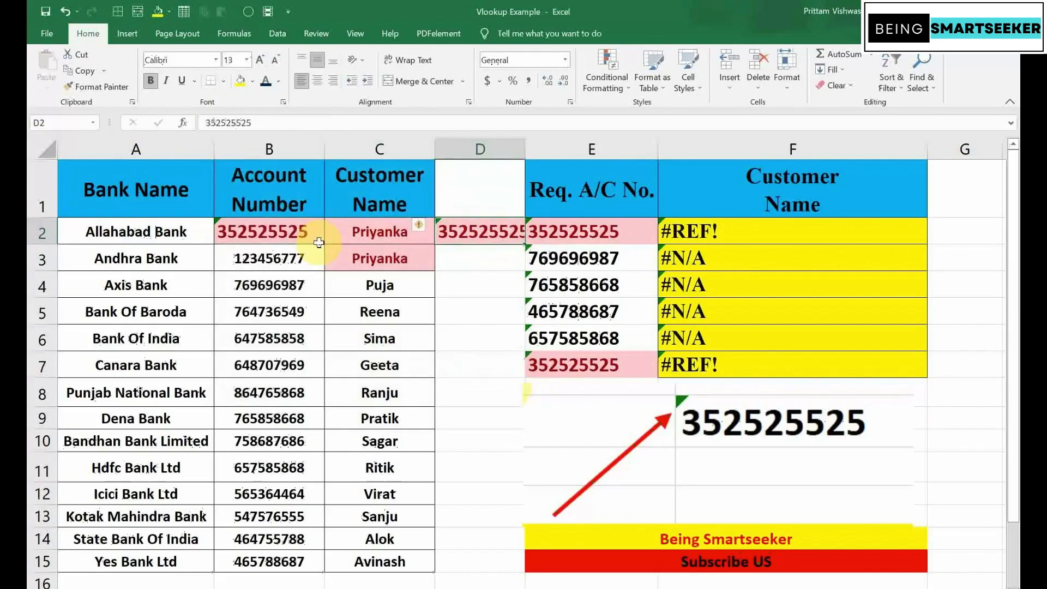
{"action": "key", "text": "Delete"}
{"action": "key", "text": "Left"}
{"action": "key", "text": "Left"}
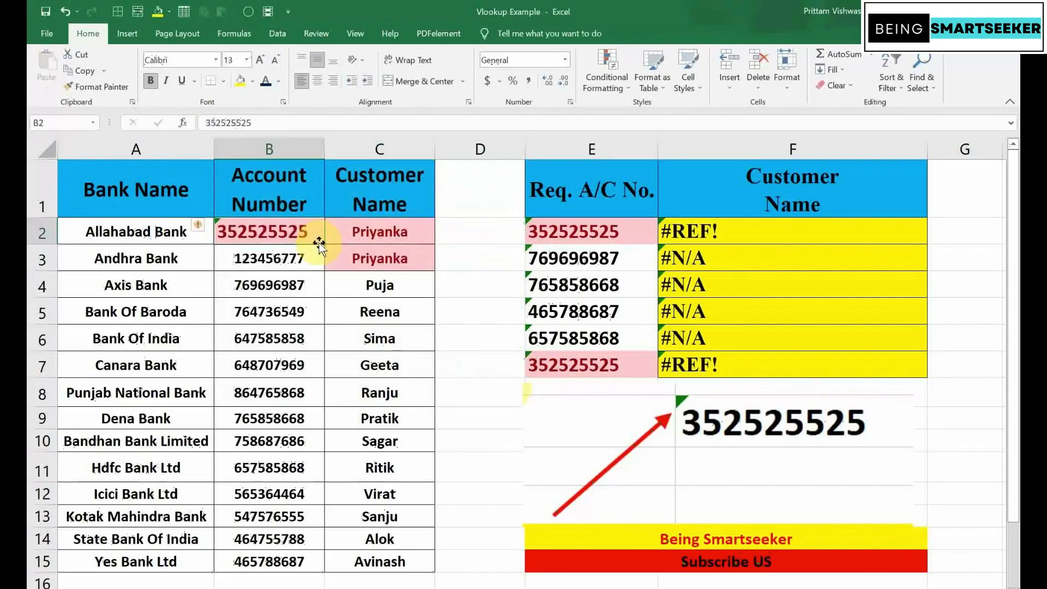
{"action": "key", "text": "Right"}
{"action": "key", "text": "Left"}
Copy the account number in B2 into the requested account number cell E3
{"action": "key", "text": "ctrl+c"}
{"action": "key", "text": "Right"}
{"action": "key", "text": "Right"}
{"action": "key", "text": "Right"}
{"action": "key", "text": "Down"}
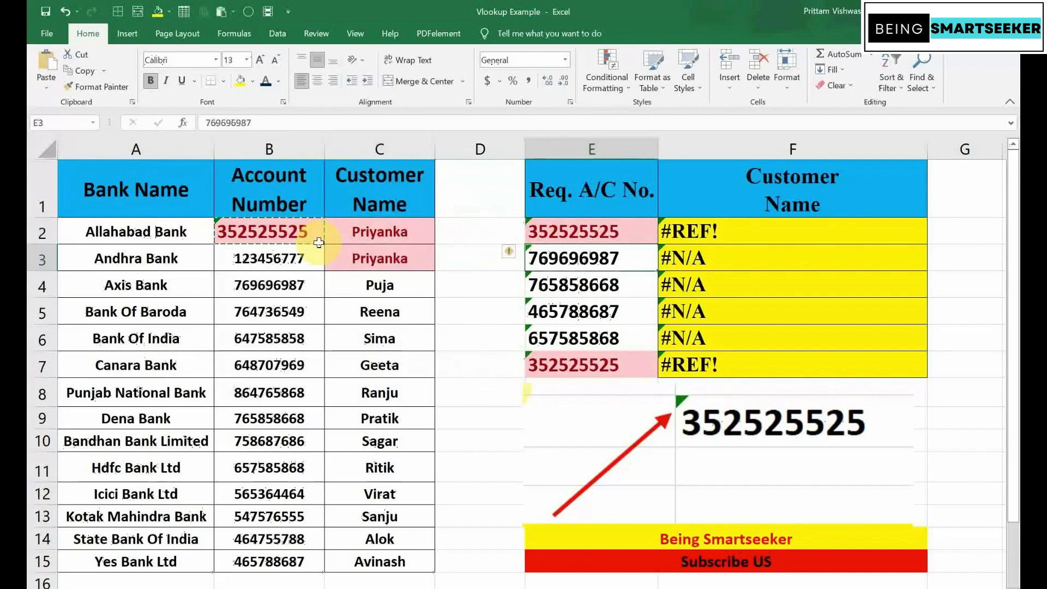
{"action": "key", "text": "ctrl+v"}
{"action": "key", "text": "Up"}
{"action": "key", "text": "Right"}
{"action": "key", "text": "Escape"}
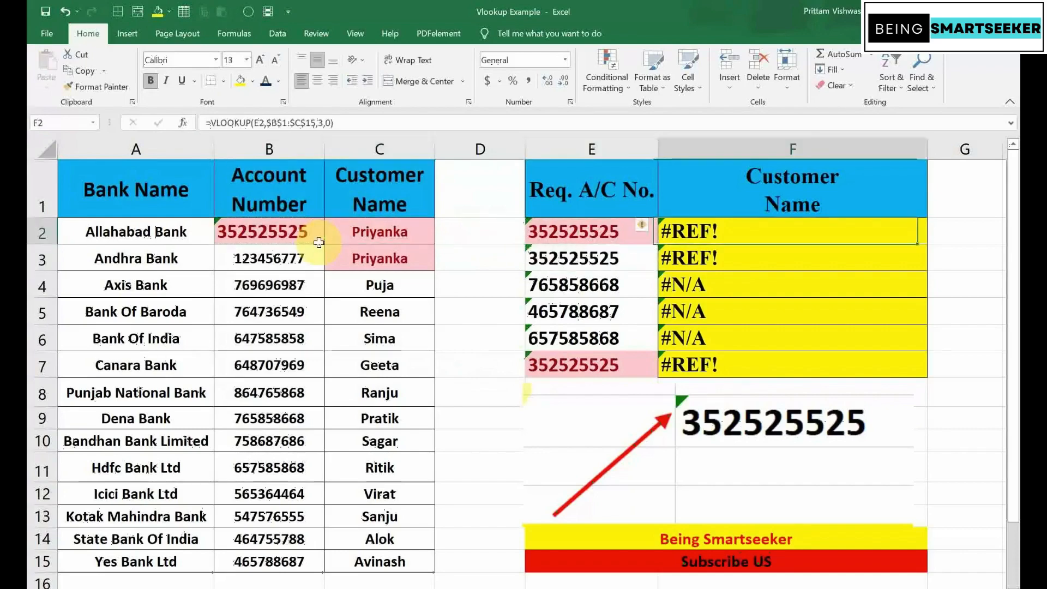
Enter =VLOOKUP(E2,B2:C15,2,0) in F2 to look up the customer name
{"action": "type", "text": "=vlook"}
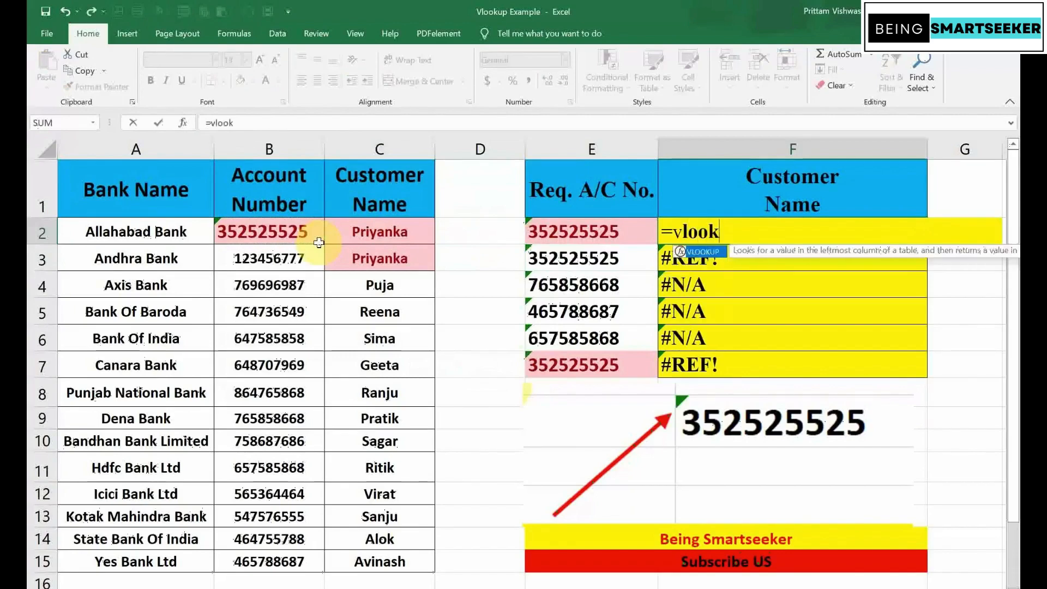
{"action": "key", "text": "Tab"}
{"action": "key", "text": "Left"}
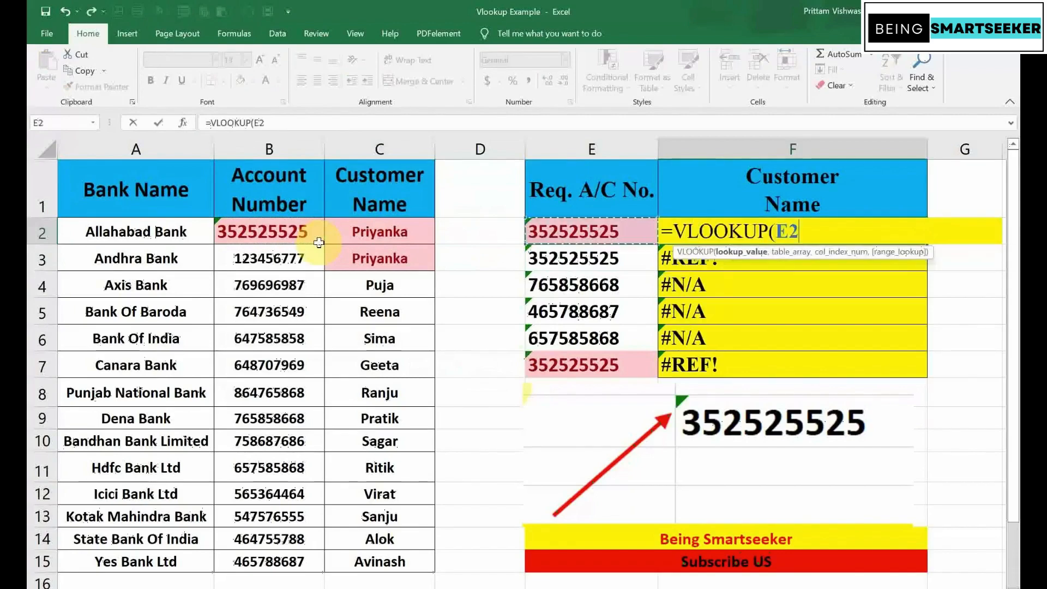
{"action": "type", "text": ","}
{"action": "key", "text": "Left"}
{"action": "key", "text": "Left"}
{"action": "key", "text": "Left"}
{"action": "key", "text": "Left"}
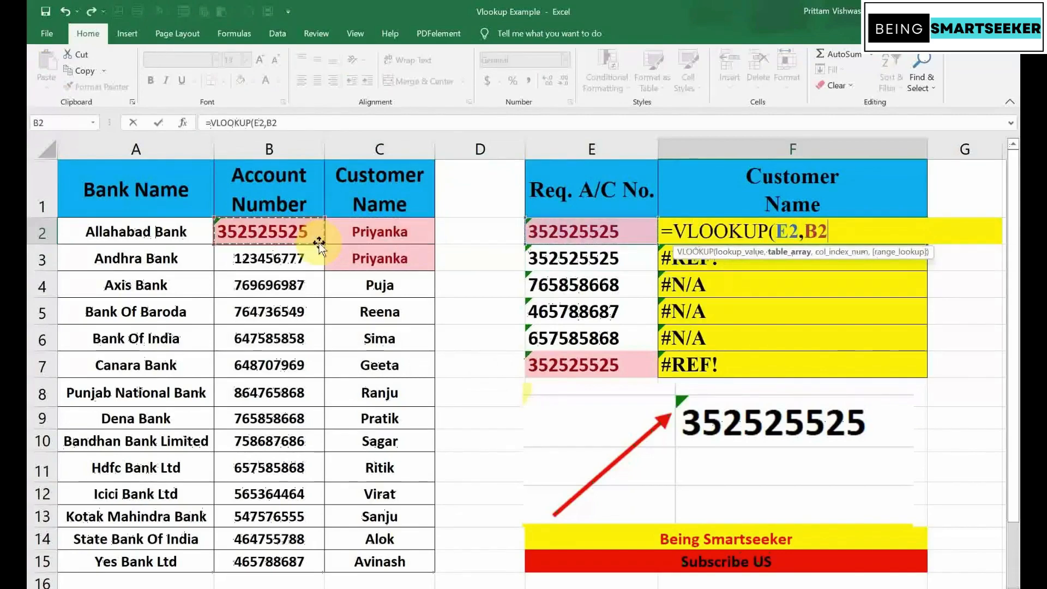
{"action": "key", "text": "shift+Right"}
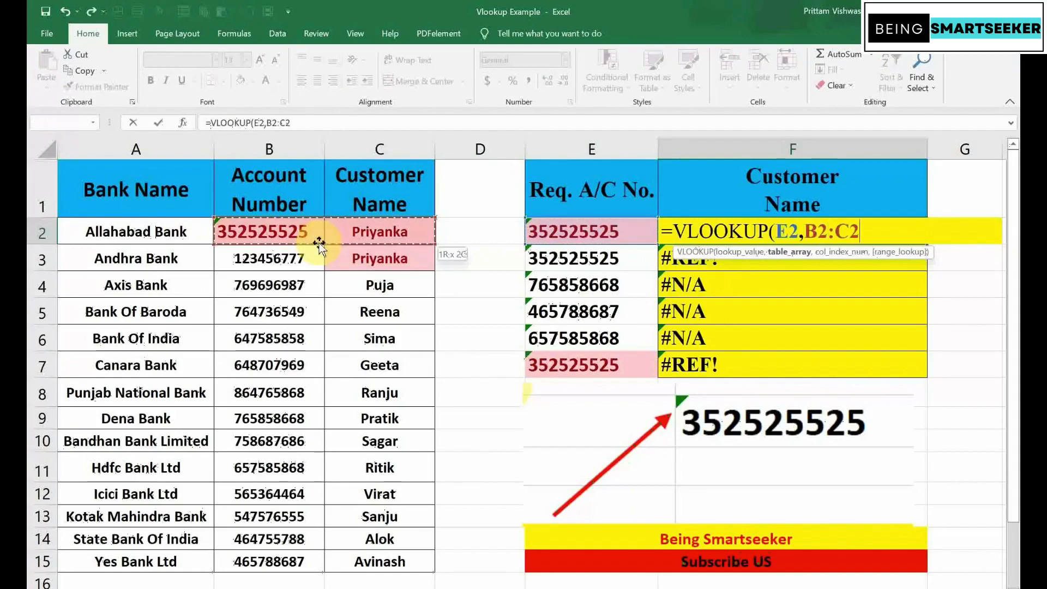
{"action": "key", "text": "ctrl+shift+Down"}
{"action": "type", "text": ",2,0"}
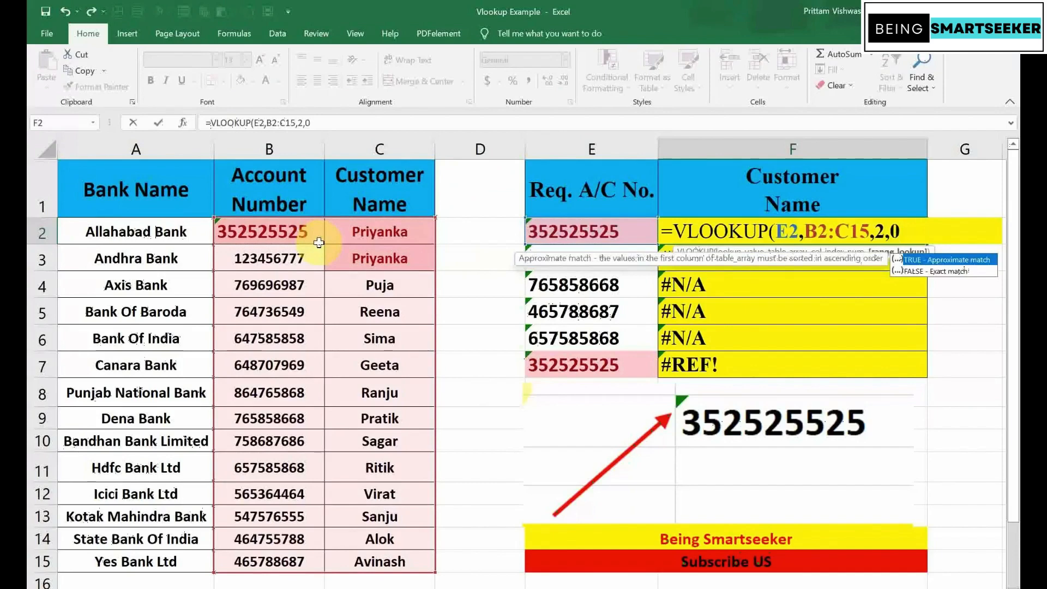
{"action": "type", "text": ")"}
{"action": "key", "text": "ctrl+Return"}
Fill the F2 lookup formula down through F7 and return to the source account number in B2
{"action": "key", "text": "ctrl+shift+Down"}
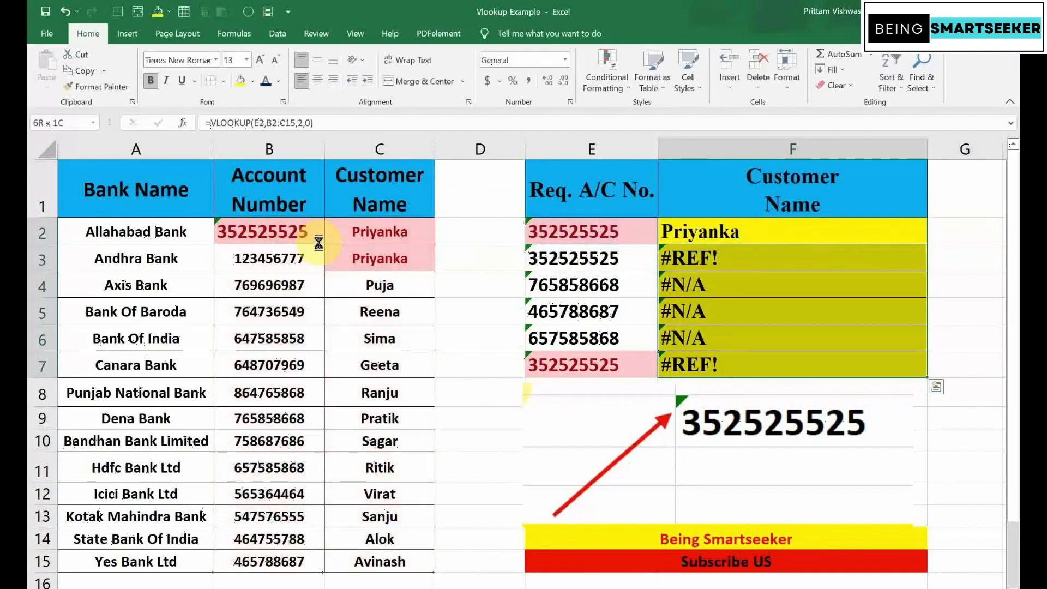
{"action": "key", "text": "ctrl+d"}
{"action": "key", "text": "ctrl+shift+Up"}
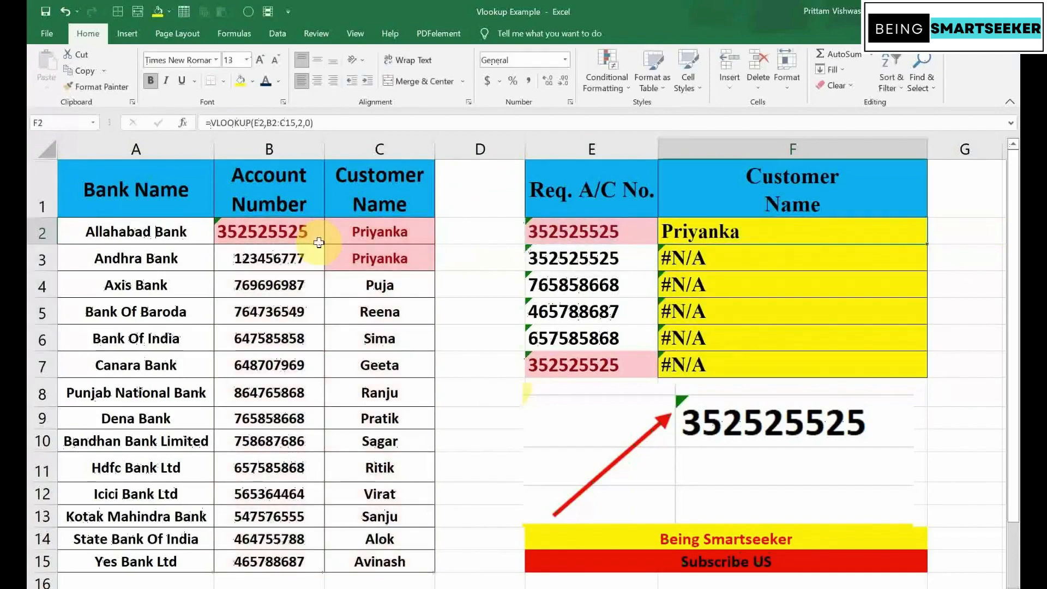
{"action": "key", "text": "ctrl+Left"}
{"action": "key", "text": "ctrl+Left"}
{"action": "key", "text": "ctrl+Left"}
{"action": "key", "text": "Right"}
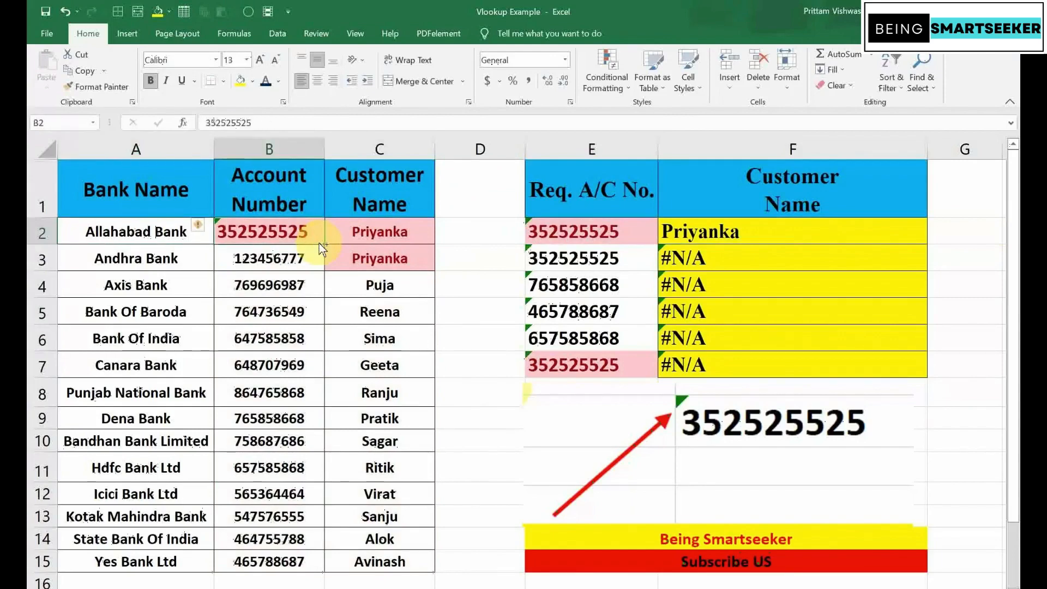
Undo the lookup, copy, helper cell and apostrophe edits back to the original account number in B2
{"action": "key", "text": "ctrl+z"}
{"action": "key", "text": "ctrl+z"}
{"action": "key", "text": "ctrl+z"}
{"action": "key", "text": "ctrl+z"}
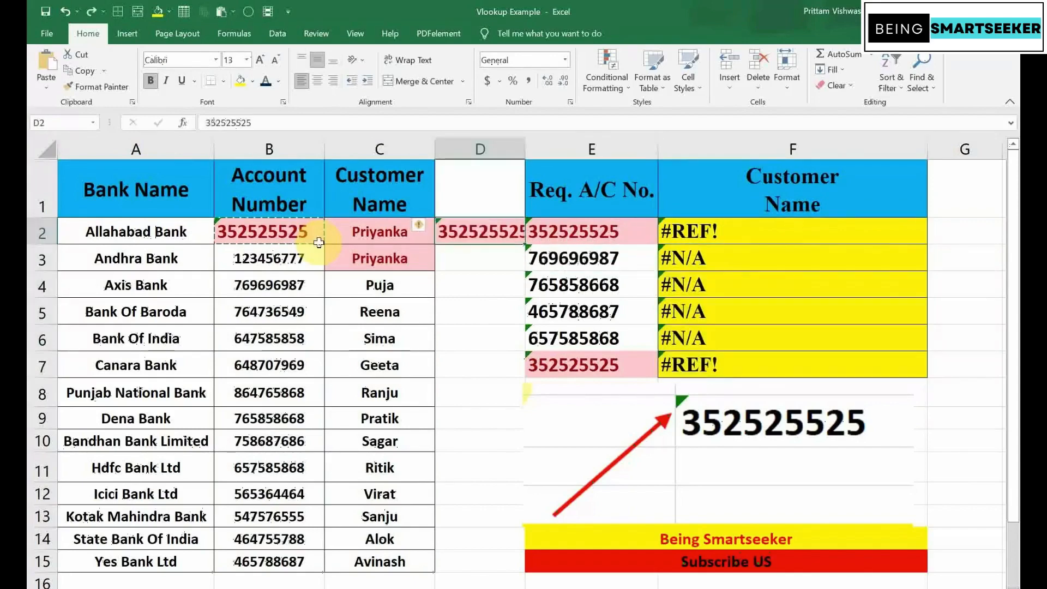
{"action": "key", "text": "ctrl+z"}
{"action": "key", "text": "ctrl+z"}
{"action": "key", "text": "ctrl+z"}
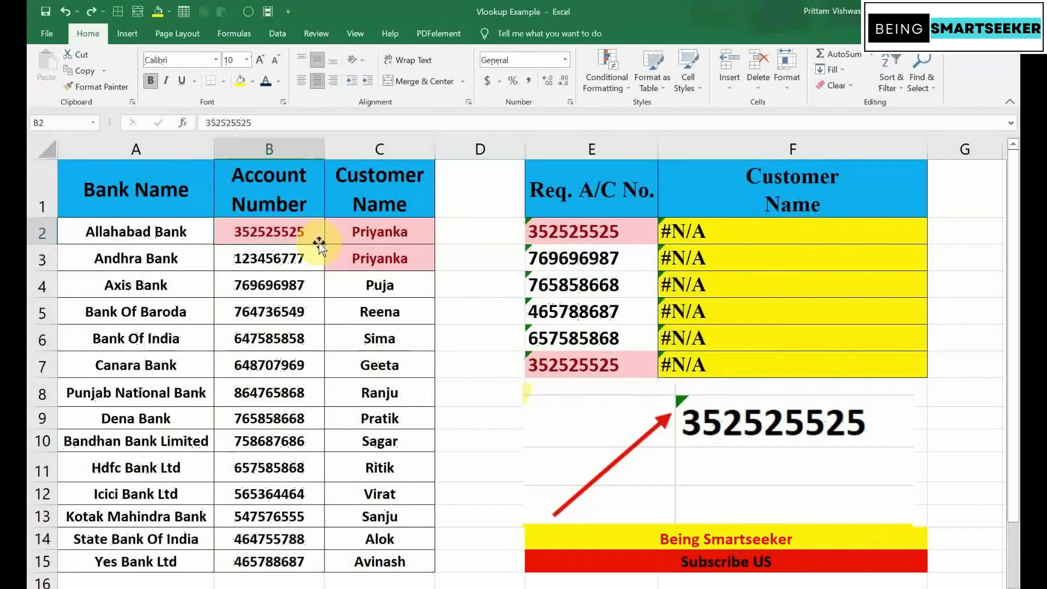
Convert the requested account numbers in E2:E7 from text to numbers and check the converted range
{"action": "key", "text": "Right"}
{"action": "key", "text": "Right"}
{"action": "key", "text": "Right"}
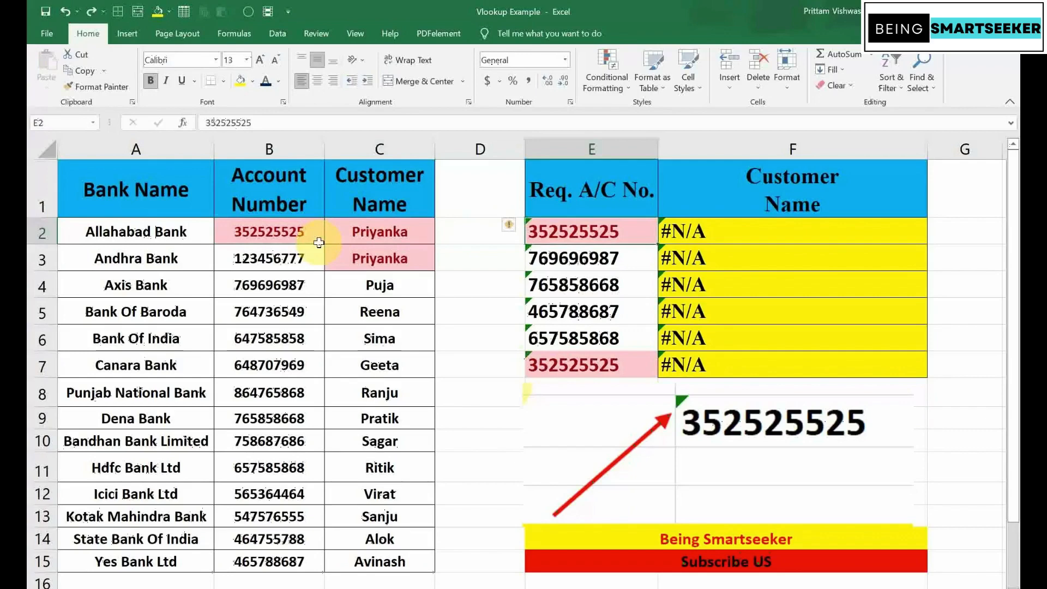
{"action": "left_click_drag", "start_coordinate": [564, 229], "coordinate": [586, 361]}
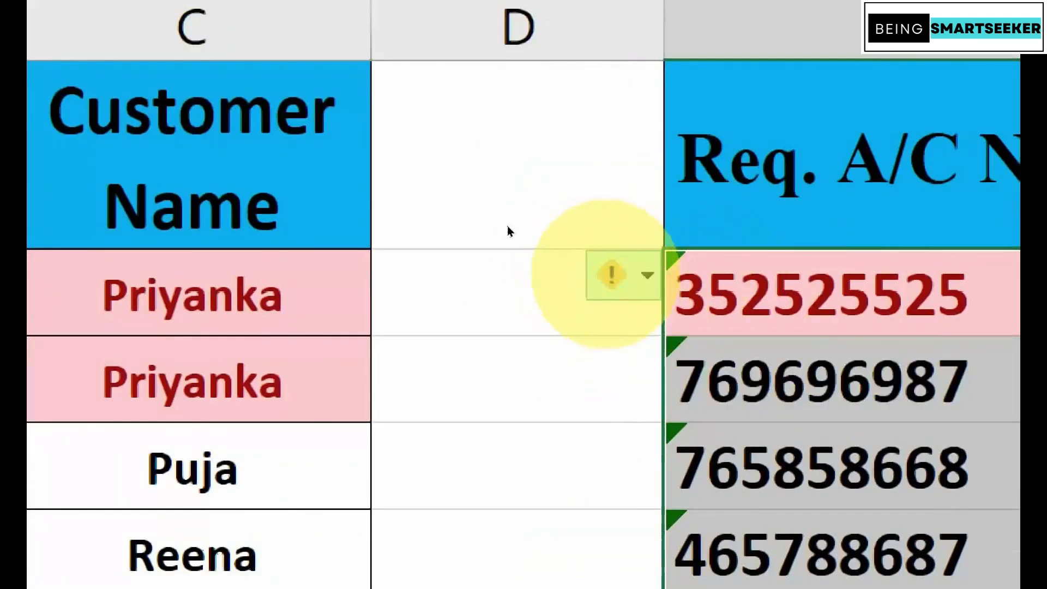
{"action": "left_click", "coordinate": [644, 274]}
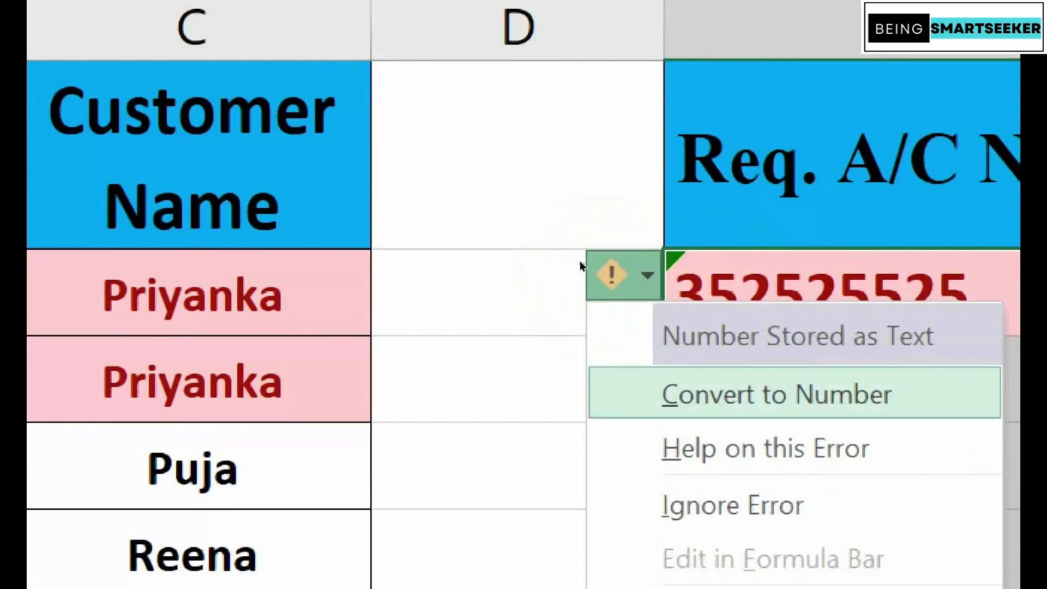
{"action": "key", "text": "Return"}
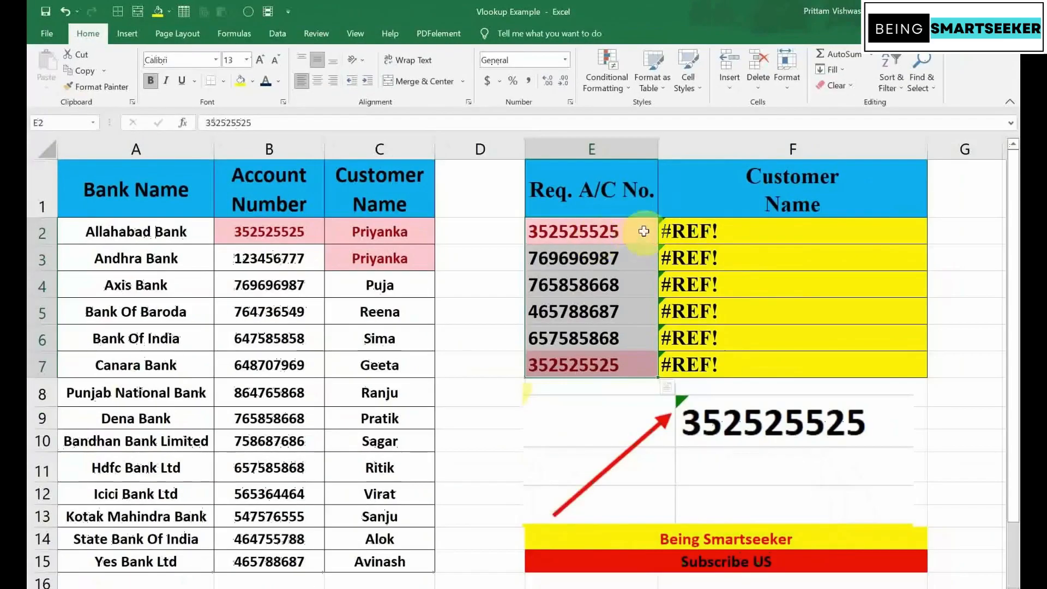
{"action": "left_click", "coordinate": [602, 232]}
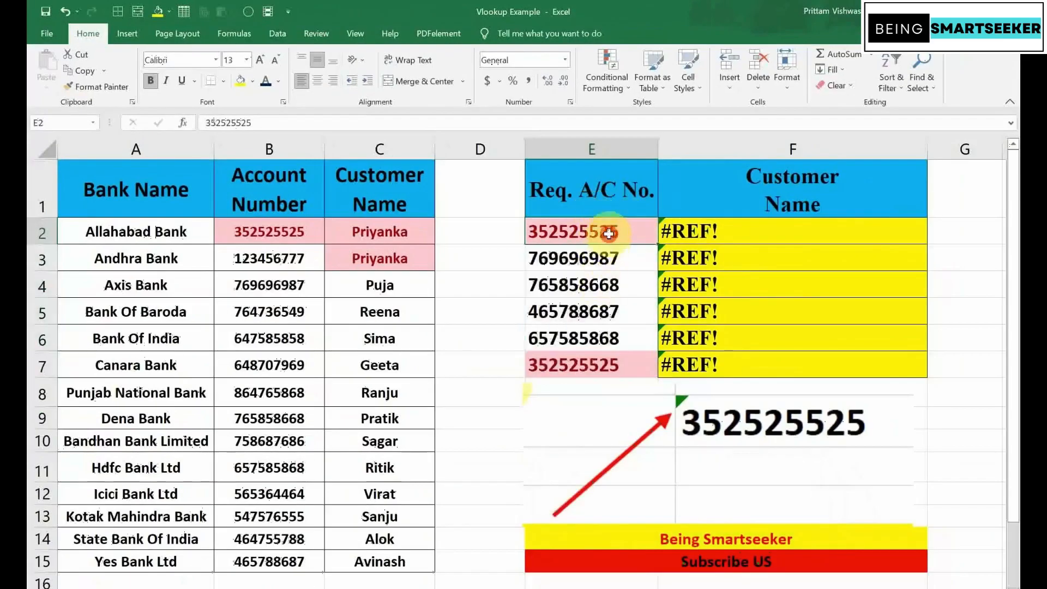
{"action": "left_click_drag", "start_coordinate": [609, 234], "coordinate": [607, 365]}
{"action": "left_click", "coordinate": [614, 232]}
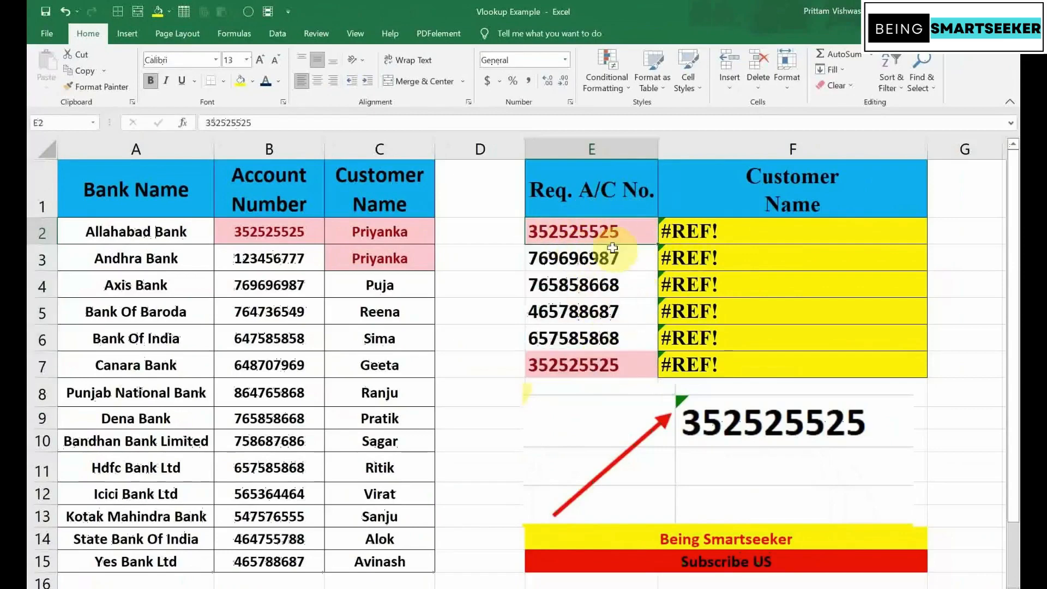
Clear the old VLOOKUP formulas from the customer name cells F2:F7
{"action": "left_click", "coordinate": [701, 230]}
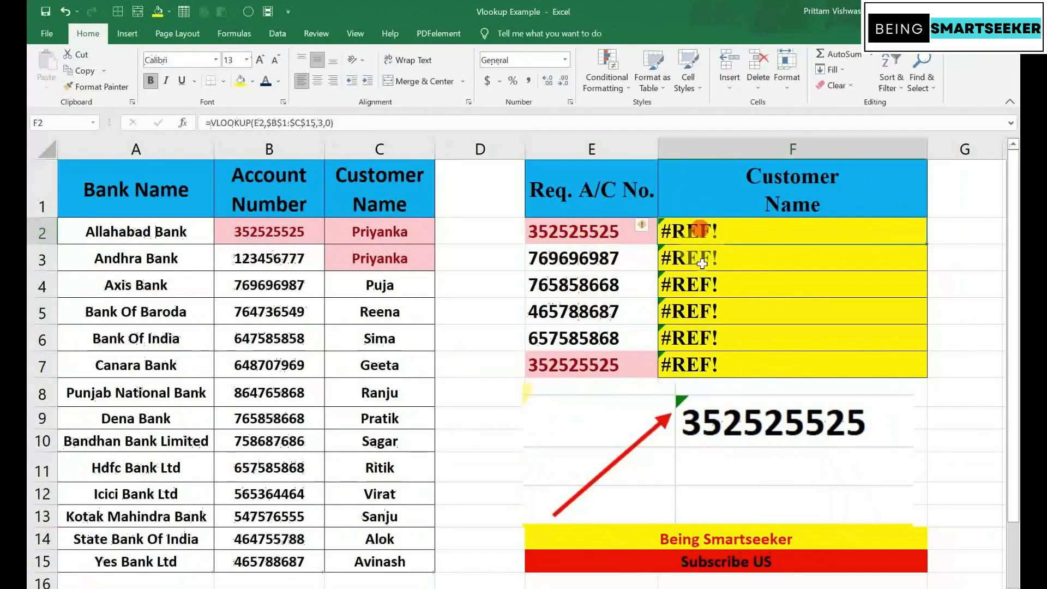
{"action": "left_click_drag", "start_coordinate": [701, 230], "coordinate": [694, 362]}
{"action": "key", "text": "Delete"}
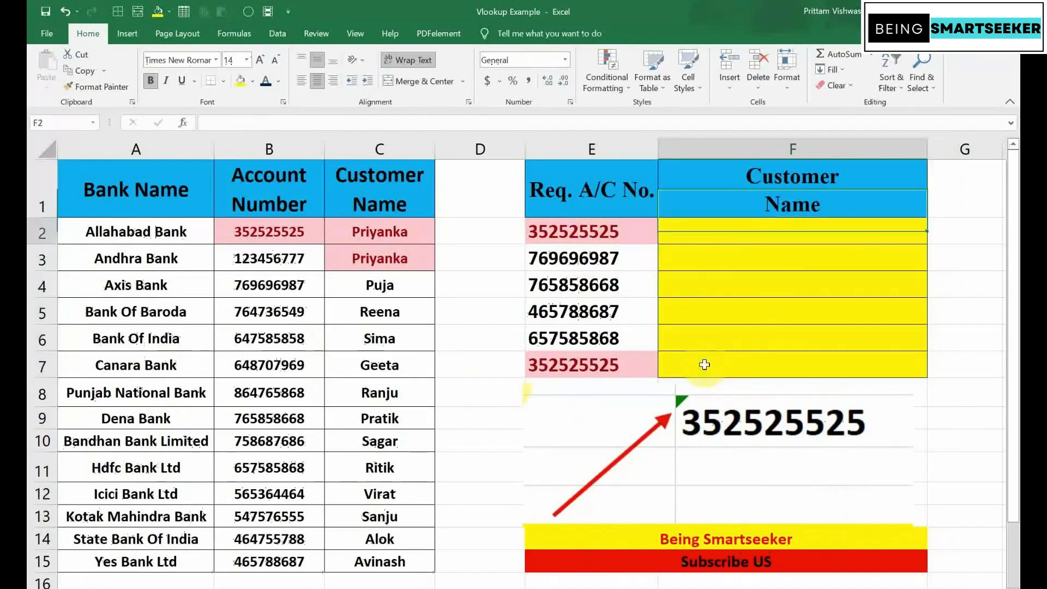
Enter =VLOOKUP(E2,B1:C15,2,0) in F2 to return the customer name, and reselect F2
{"action": "type", "text": "="}
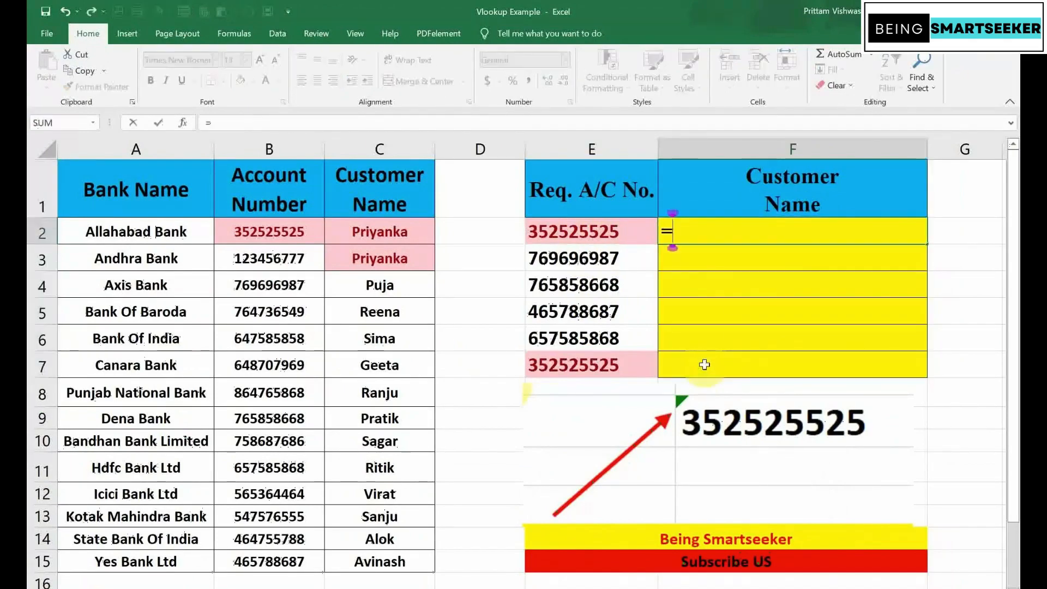
{"action": "type", "text": "vlook"}
{"action": "key", "text": "Tab"}
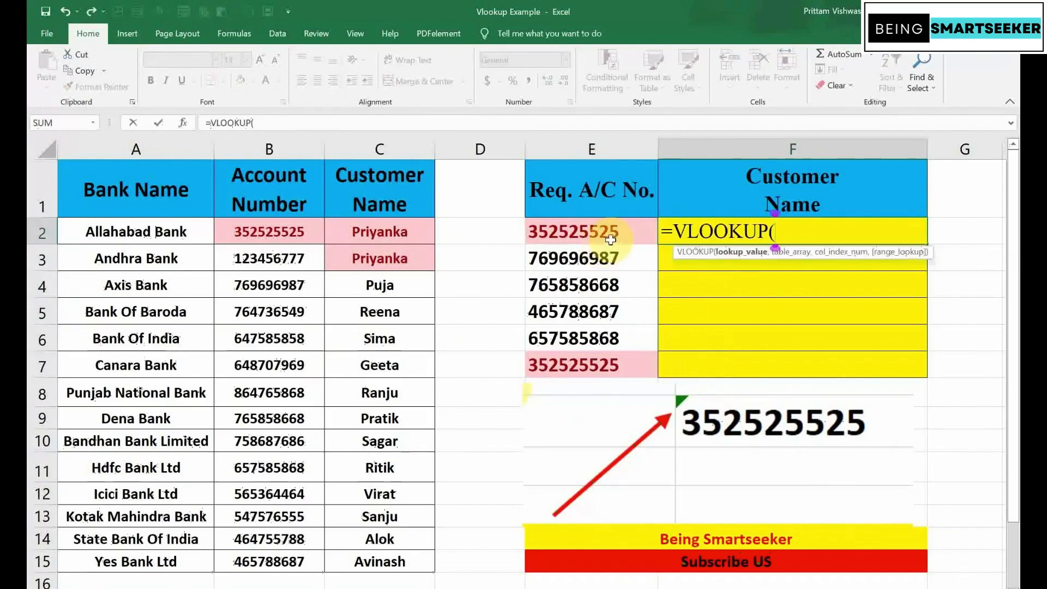
{"action": "left_click", "coordinate": [637, 240]}
{"action": "type", "text": ","}
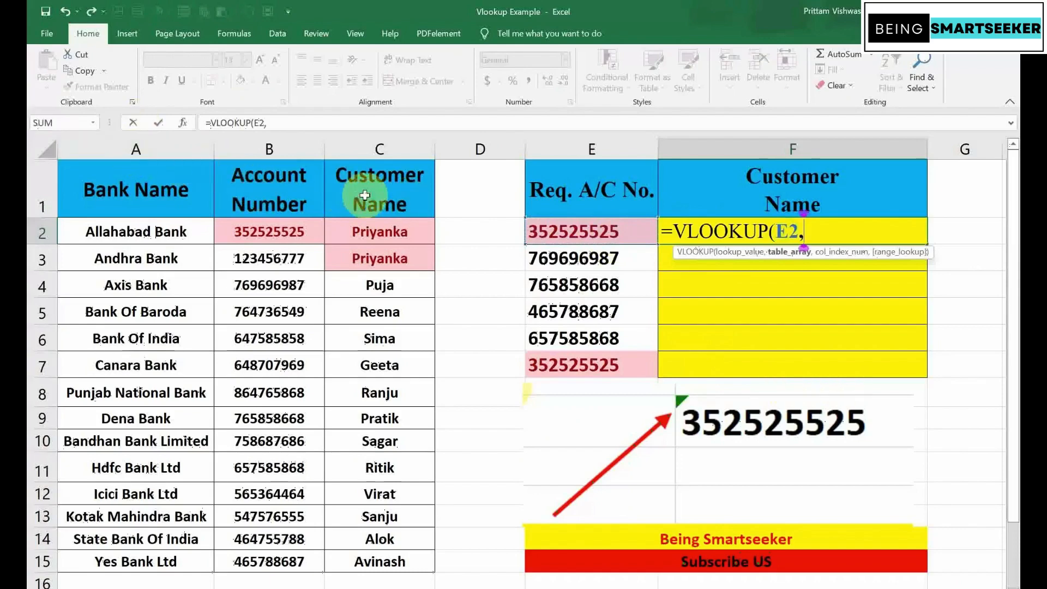
{"action": "left_click_drag", "start_coordinate": [261, 190], "coordinate": [376, 562]}
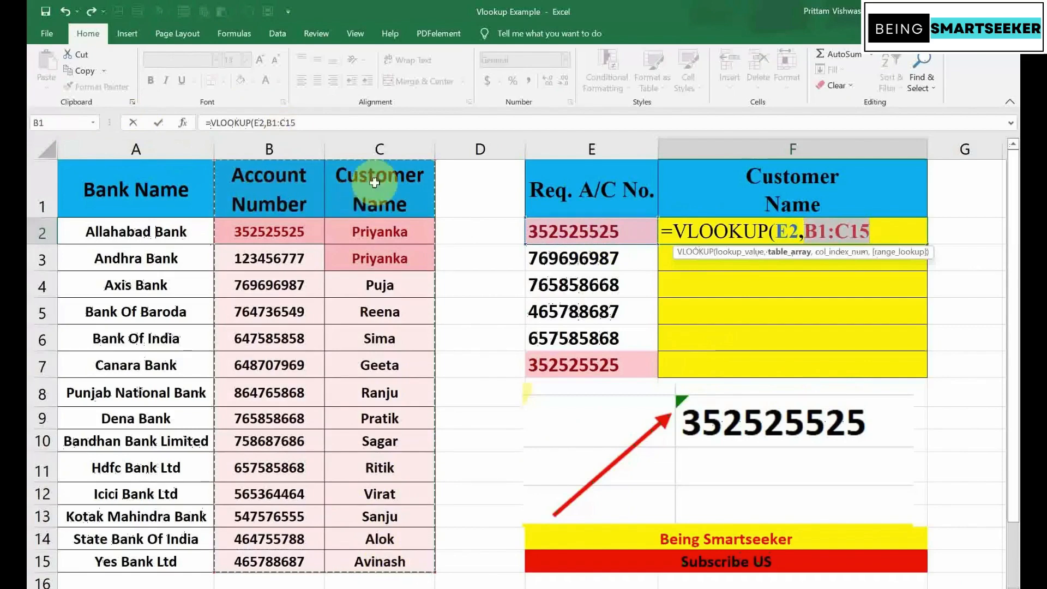
{"action": "type", "text": ",2"}
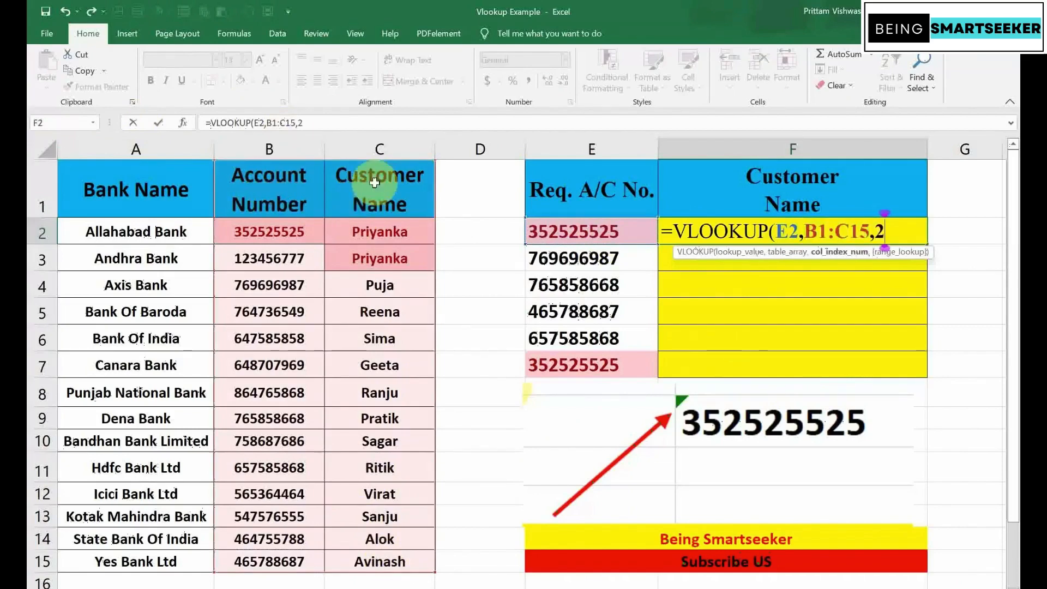
{"action": "type", "text": ","}
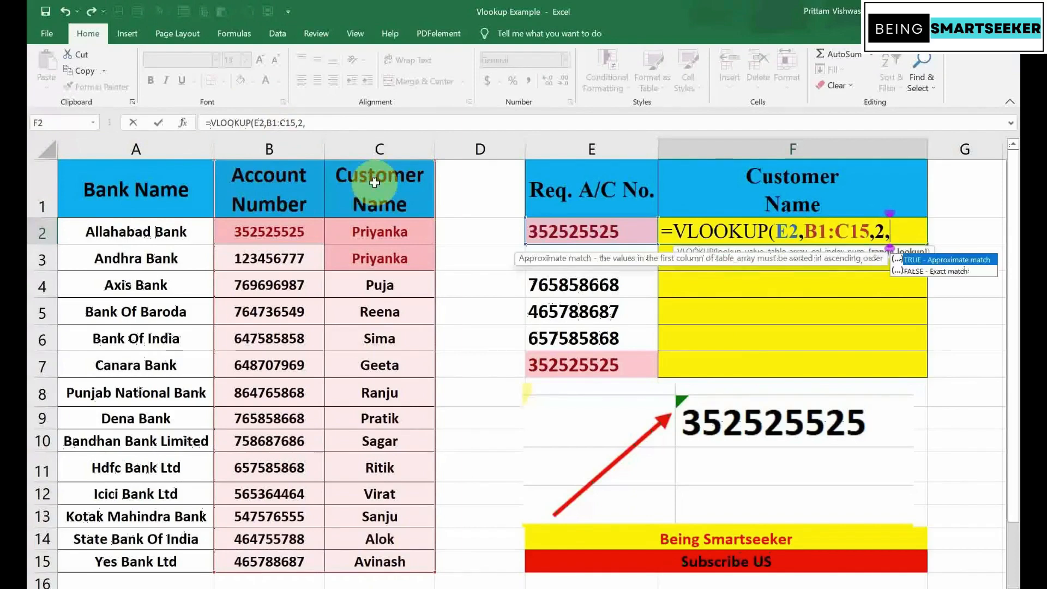
{"action": "type", "text": "0)"}
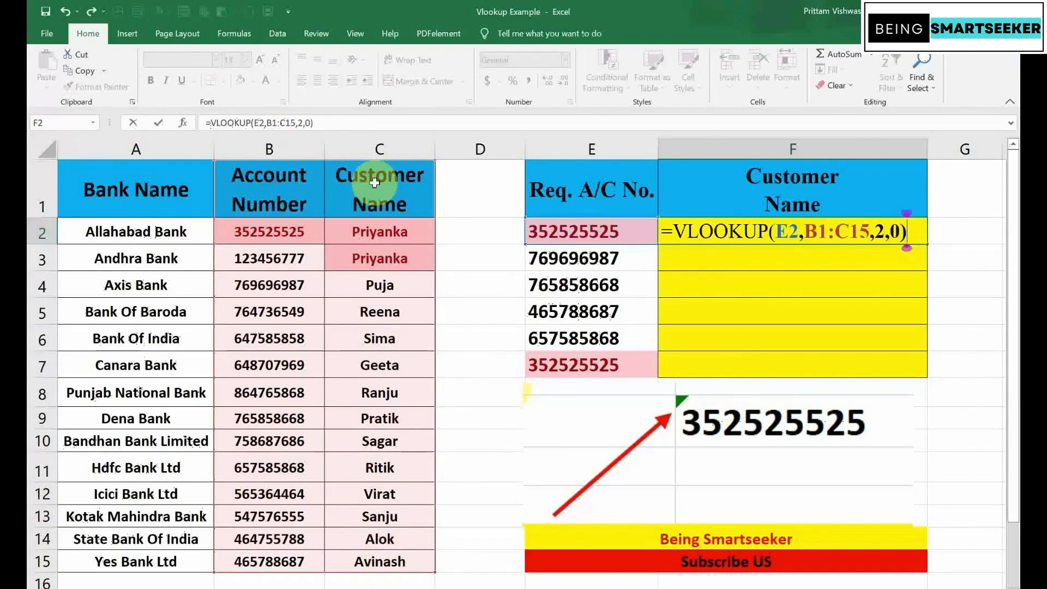
{"action": "key", "text": "Return"}
{"action": "key", "text": "Up"}
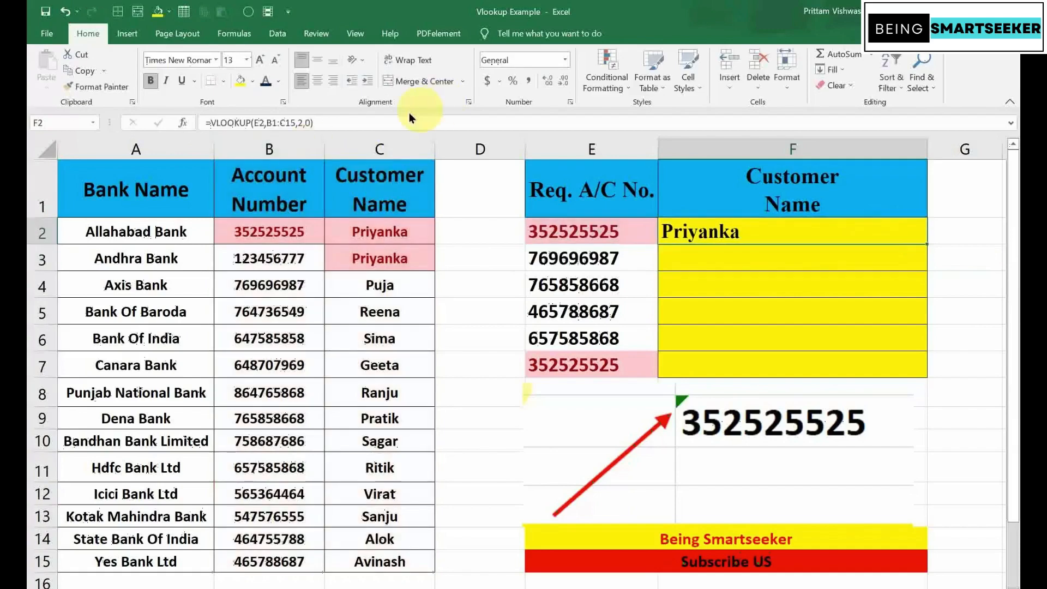
Make the table range in F2's VLOOKUP formula absolute as $B$1:$C$15
{"action": "left_click", "coordinate": [344, 122]}
{"action": "key", "text": "Left"}
{"action": "key", "text": "Left"}
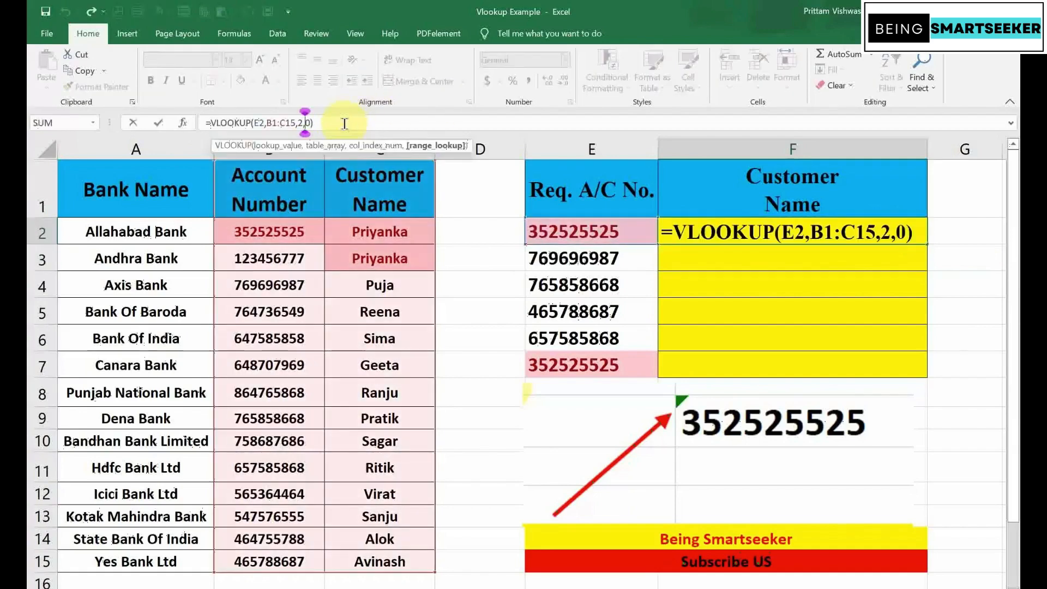
{"action": "key", "text": "Left"}
{"action": "key", "text": "Left"}
{"action": "key", "text": "Left"}
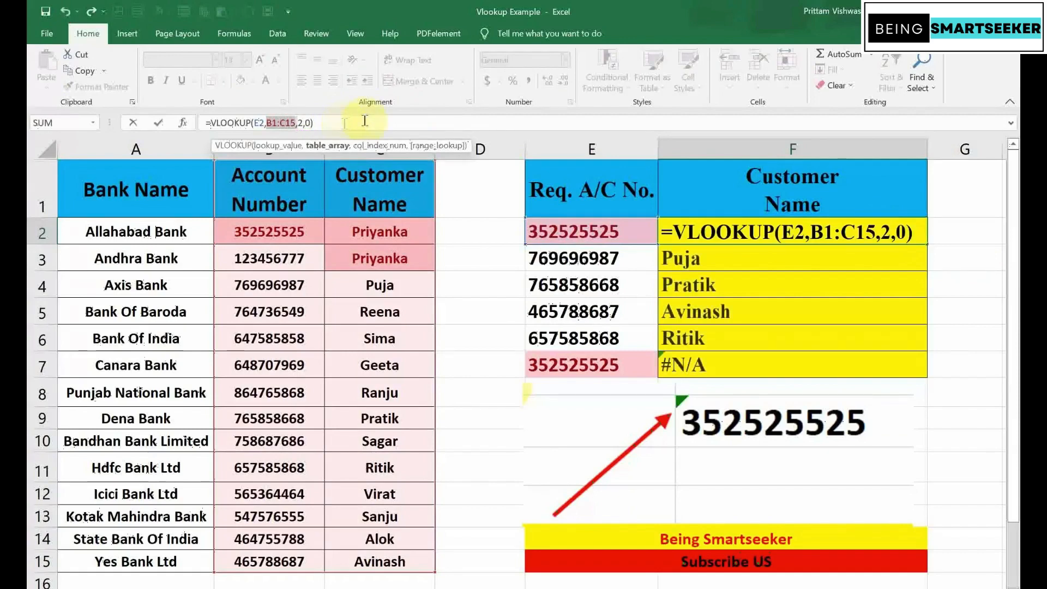
{"action": "key", "text": "F4"}
{"action": "key", "text": "Return"}
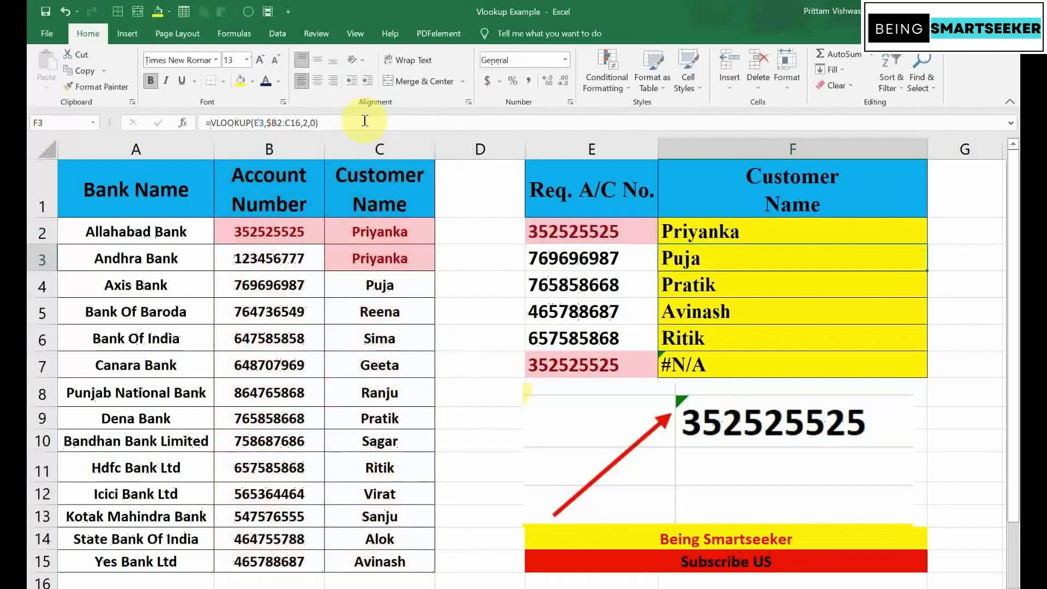
Fill the F2 lookup formula down through F7 and check the filled customer name cells
{"action": "key", "text": "Up"}
{"action": "key", "text": "ctrl+shift+Down"}
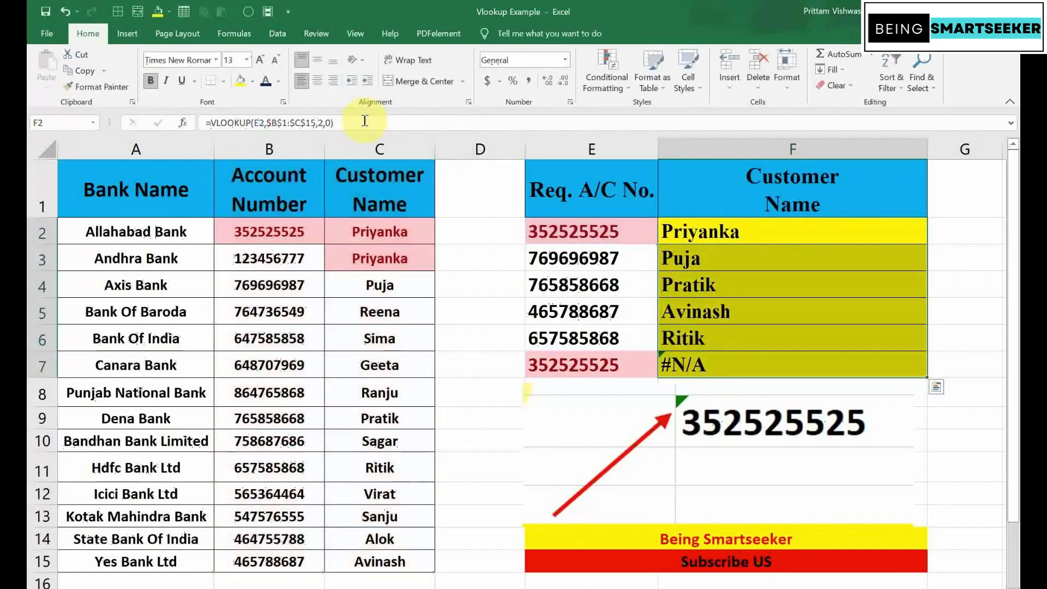
{"action": "key", "text": "ctrl+d"}
{"action": "key", "text": "Up"}
{"action": "key", "text": "Down"}
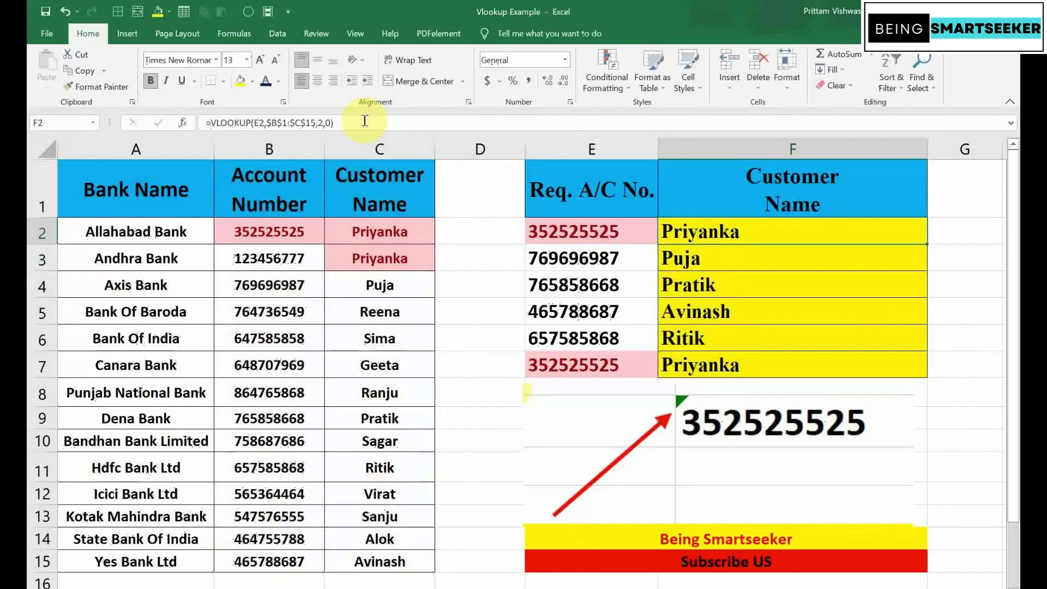
{"action": "key", "text": "ctrl+shift+Down"}
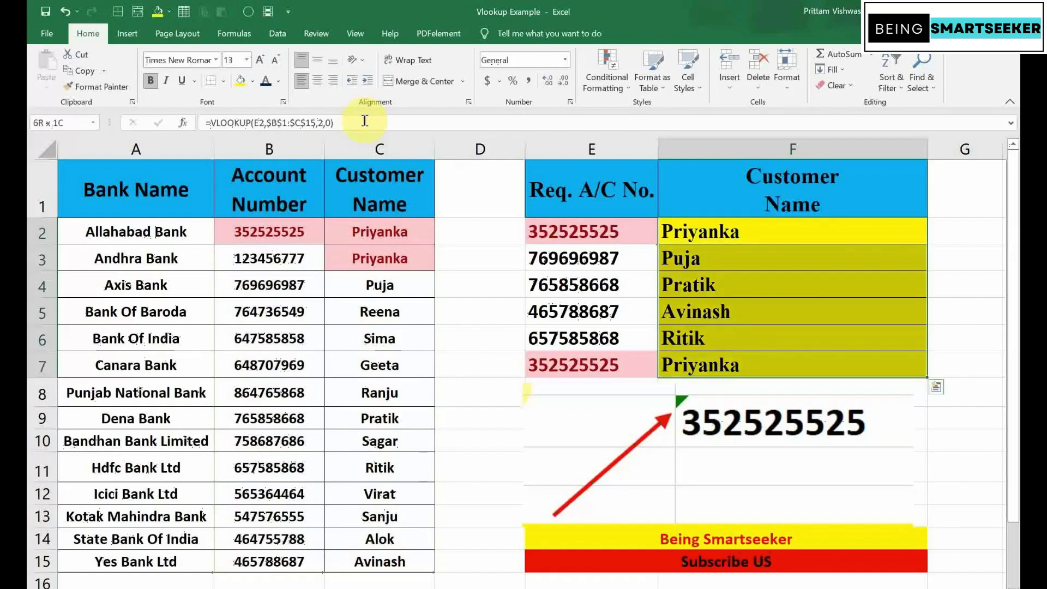
{"action": "key", "text": "Up"}
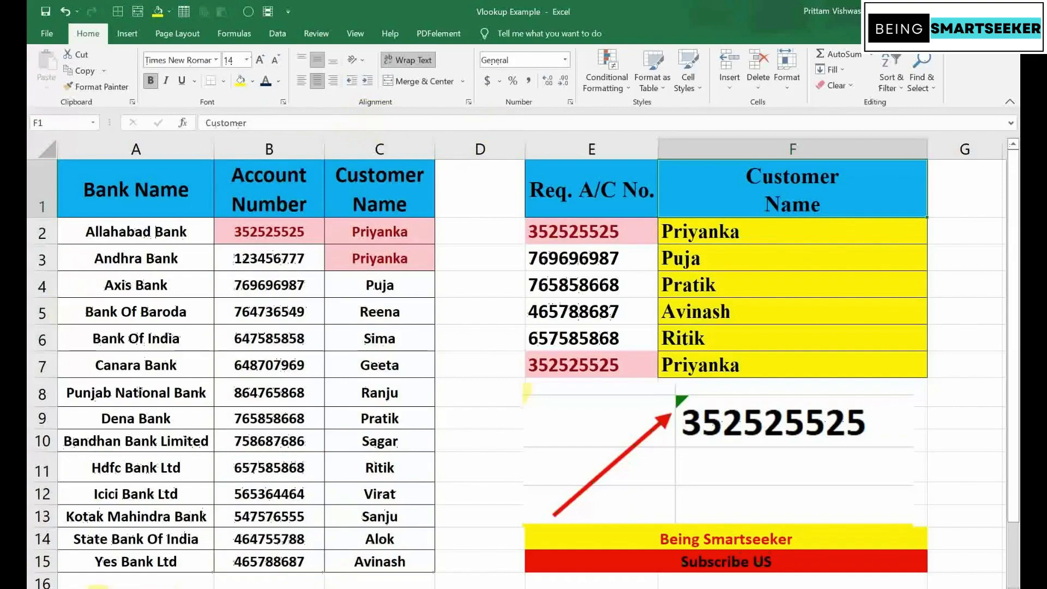
Switch to the sheet of useful VLOOKUP formulas and tips and review the tips in B5:B7 one by one
{"action": "left_click", "coordinate": [99, 588]}
{"action": "left_click", "coordinate": [488, 270]}
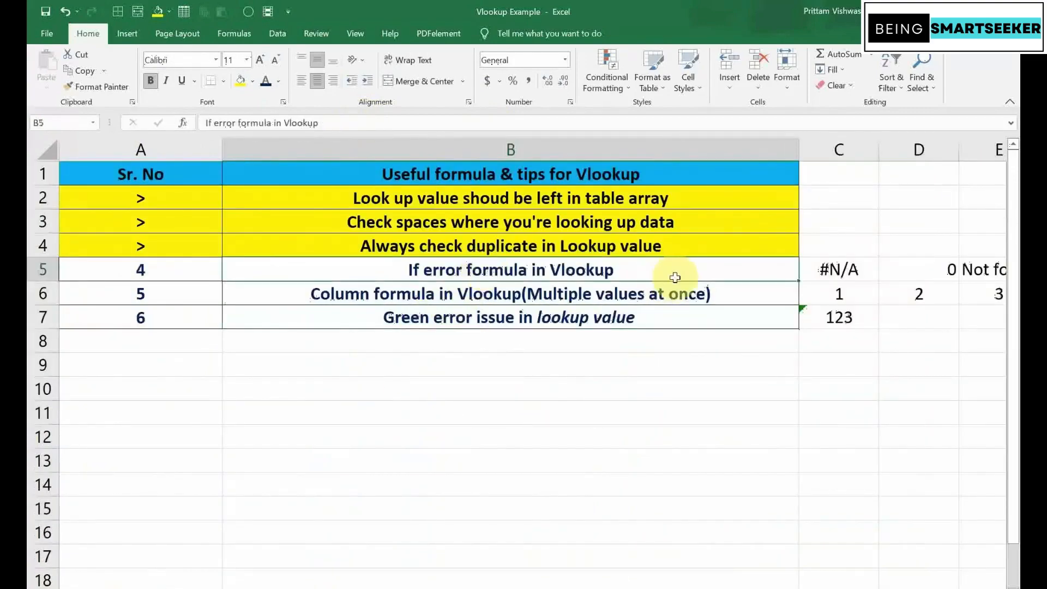
{"action": "left_click", "coordinate": [350, 293]}
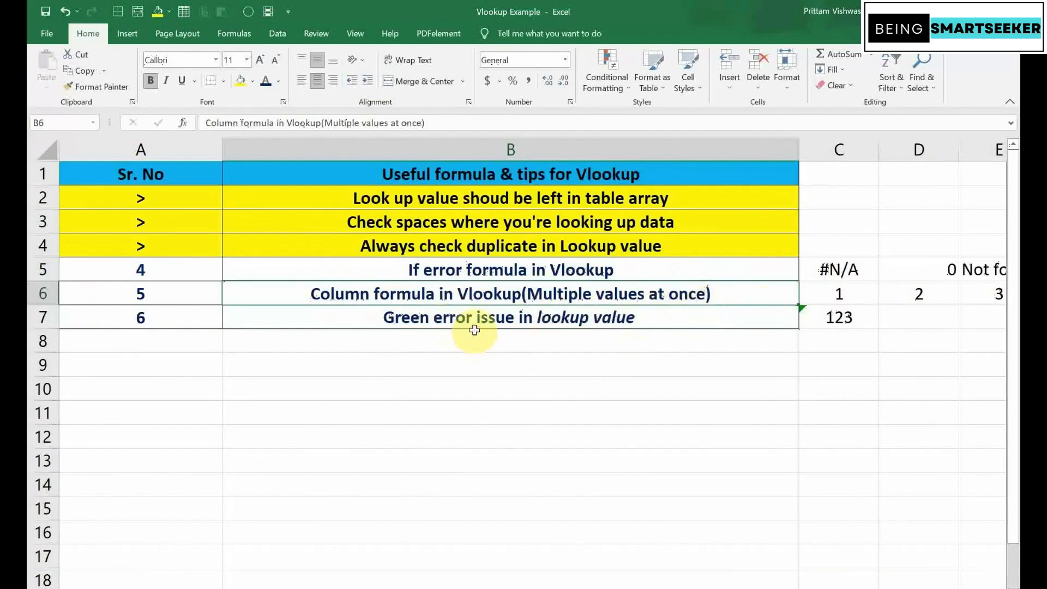
{"action": "left_click", "coordinate": [513, 320]}
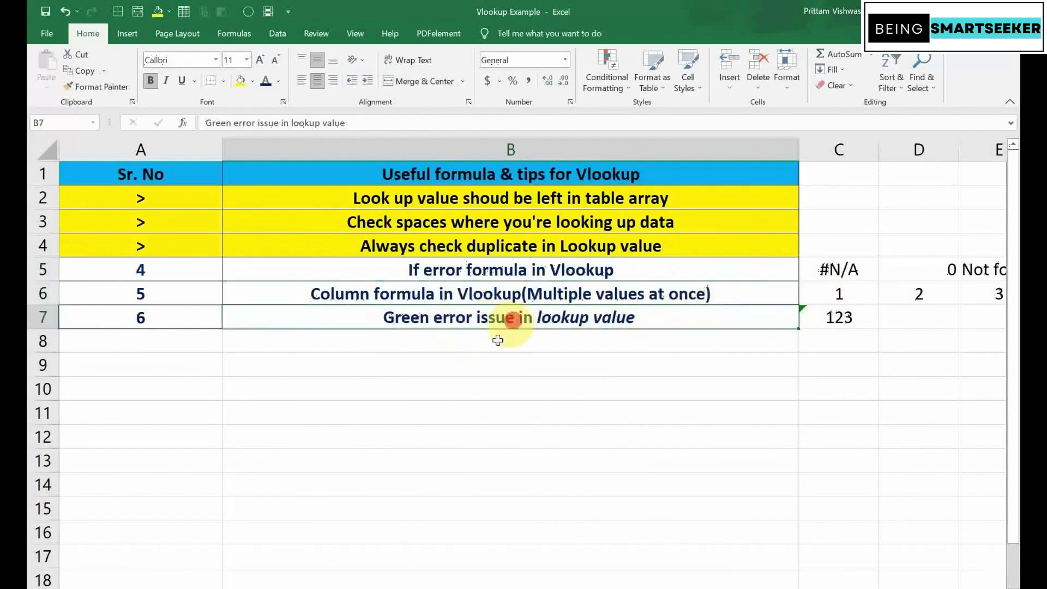